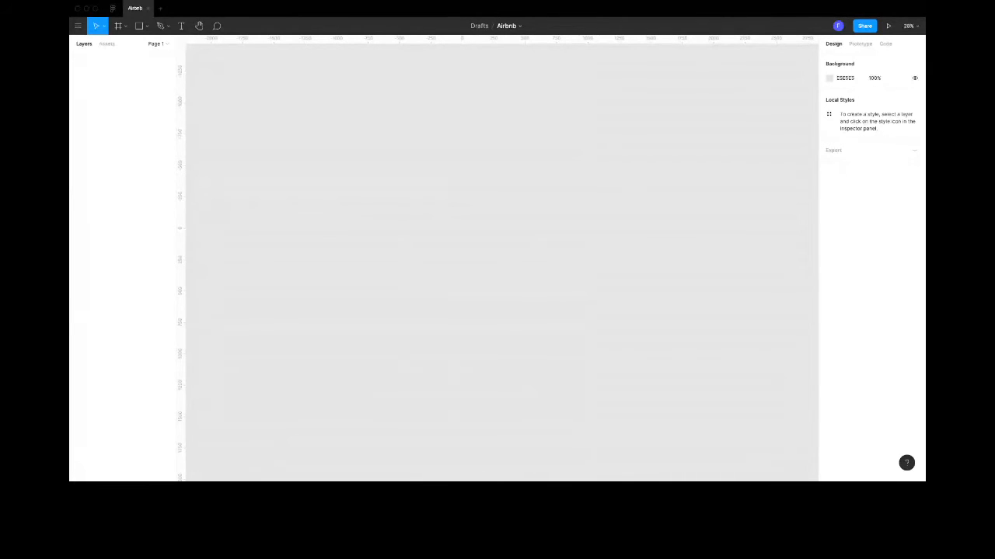
# - Place the four wireframe sketch photos on the canvas and space them apart in a row
pyautogui.moveTo(855, 307); pyautogui.dragTo(370, 220)
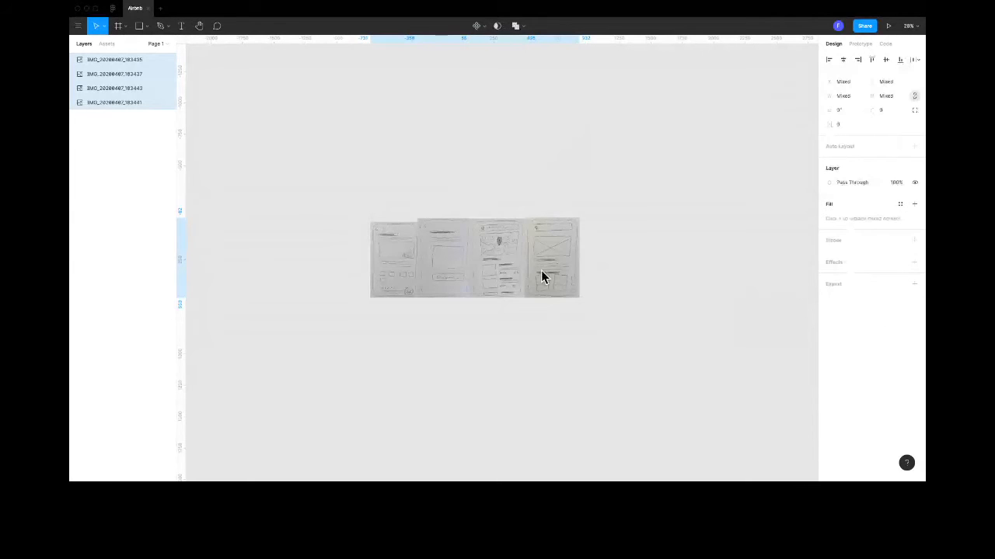
pyautogui.moveTo(397, 259); pyautogui.dragTo(359, 203)
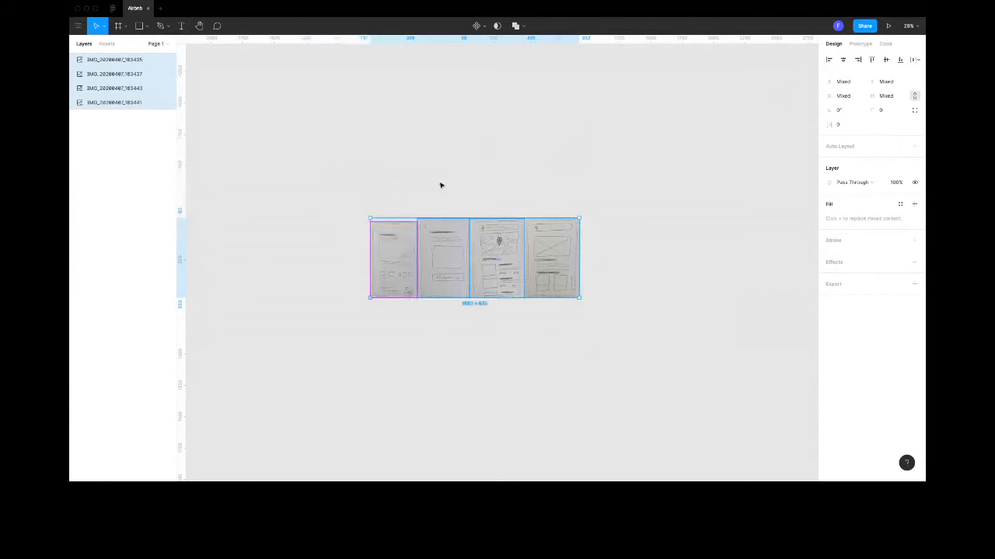
pyautogui.click(427, 328)
pyautogui.moveTo(393, 274); pyautogui.dragTo(290, 262)
pyautogui.moveTo(424, 279)
pyautogui.mouseDown()
pyautogui.moveTo(381, 222)
pyautogui.moveTo(350, 265)
pyautogui.mouseUp()
pyautogui.moveTo(496, 261); pyautogui.dragTo(437, 251)
pyautogui.moveTo(541, 249); pyautogui.dragTo(505, 239)
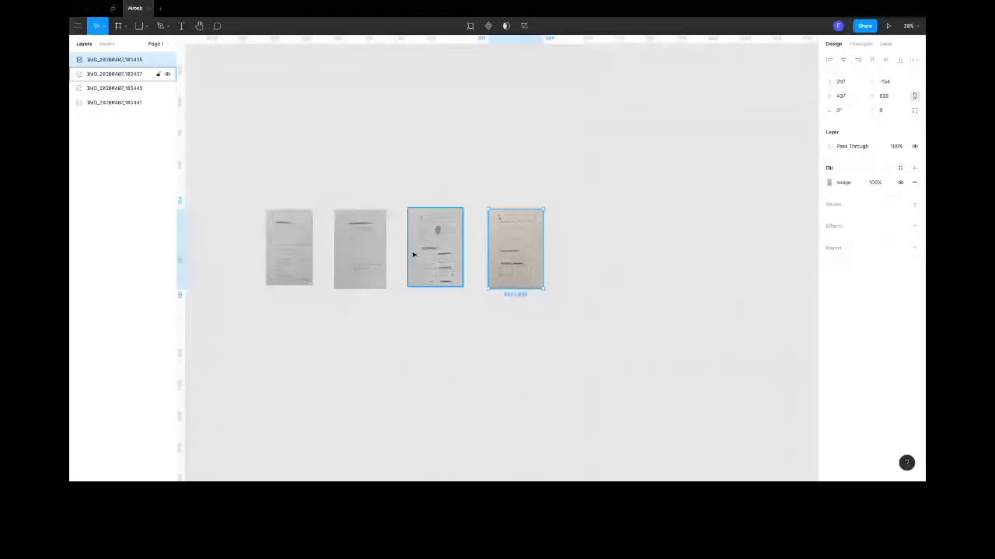
pyautogui.hotkey('shift', '1')
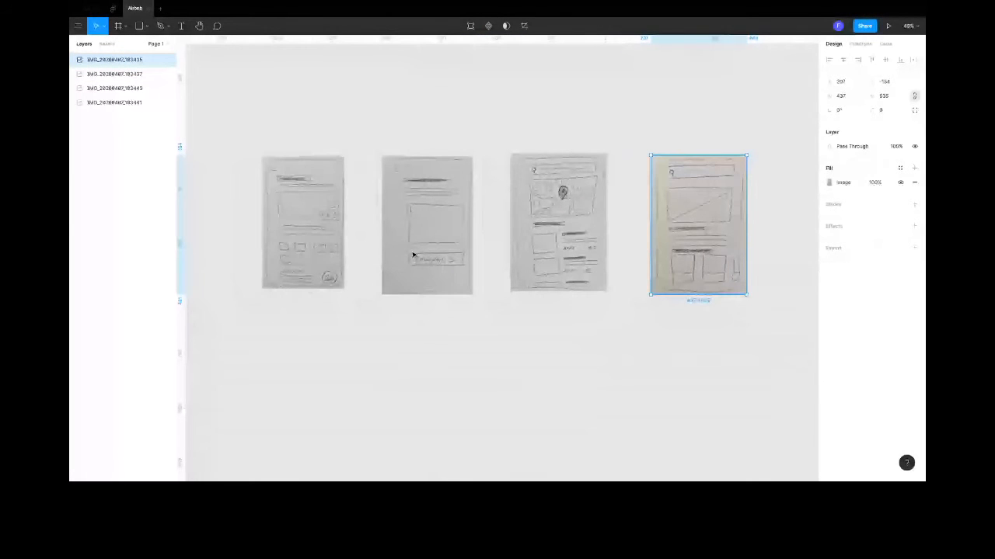
# - Move the home page sketch with the crossed image box below the first sketch to start a new row
pyautogui.moveTo(703, 234)
pyautogui.mouseDown()
pyautogui.moveTo(371, 409)
pyautogui.moveTo(314, 395)
pyautogui.mouseUp()
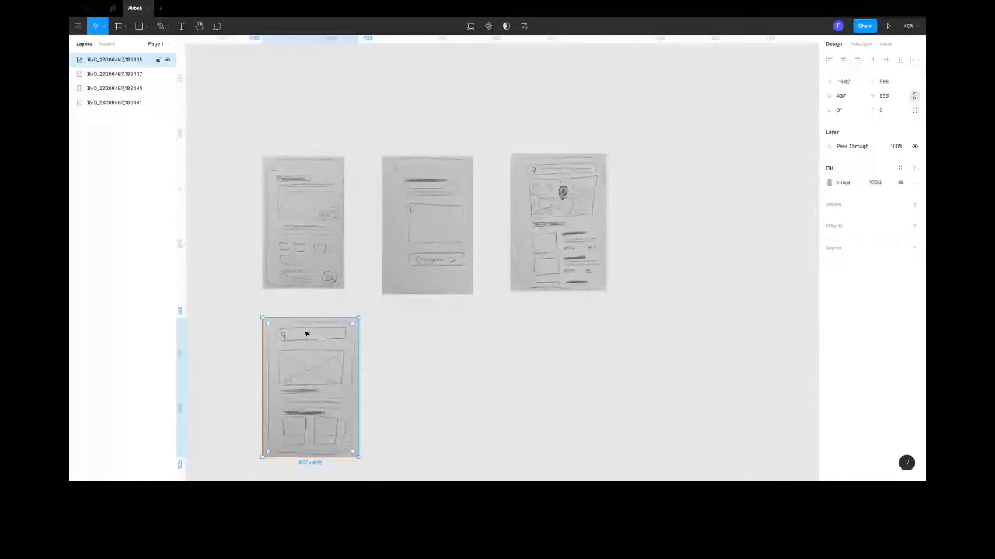
pyautogui.press('Escape')
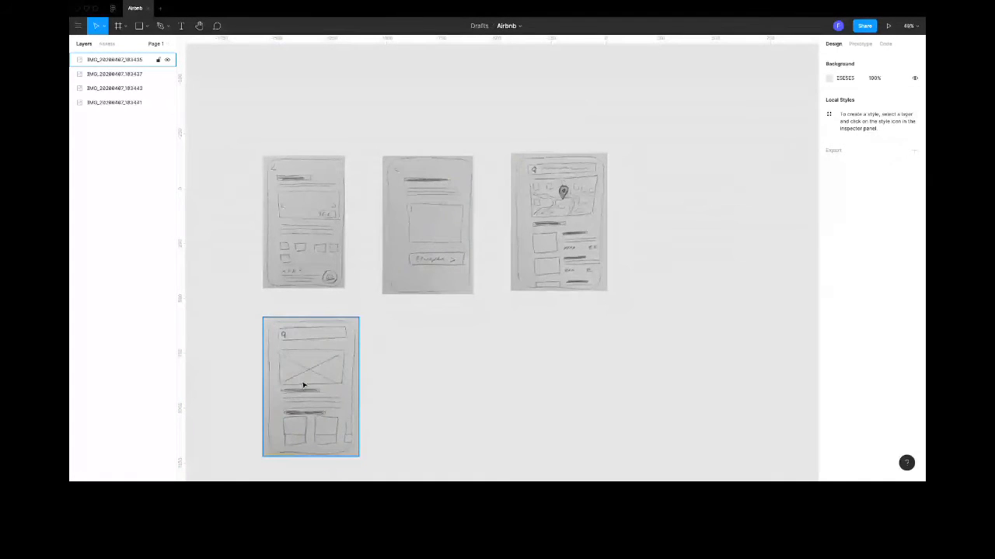
pyautogui.scroll(-1, 305, 384)
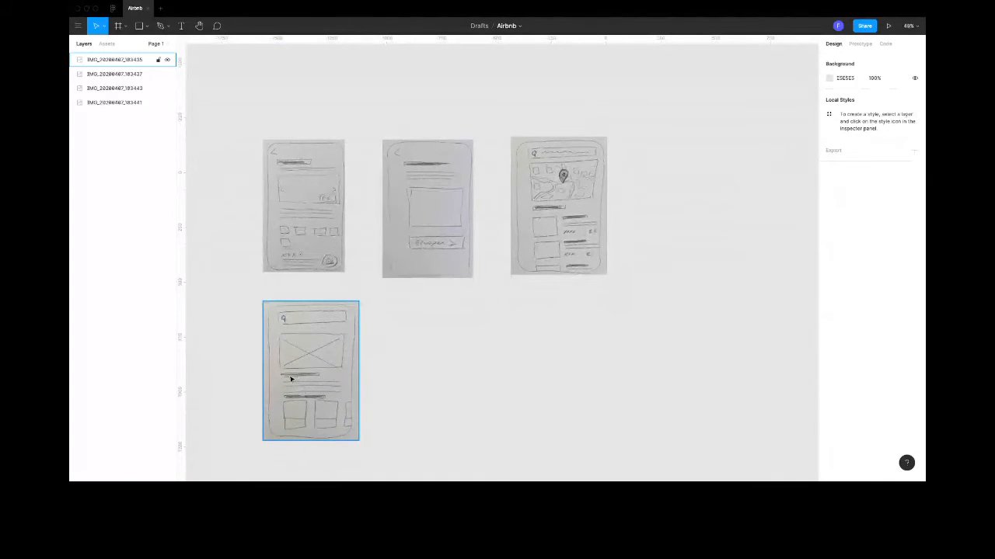
pyautogui.scroll(-1, 310, 397)
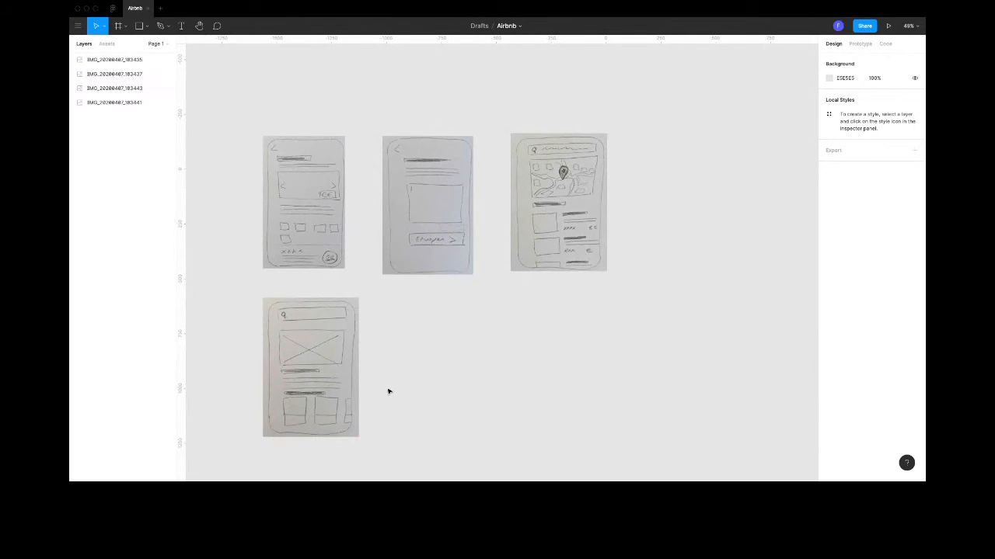
# - Switch to the AirBnB flow diagram in Whimsical and check which screen follows Home Page, returning to the Figma file
pyautogui.click(572, 198)
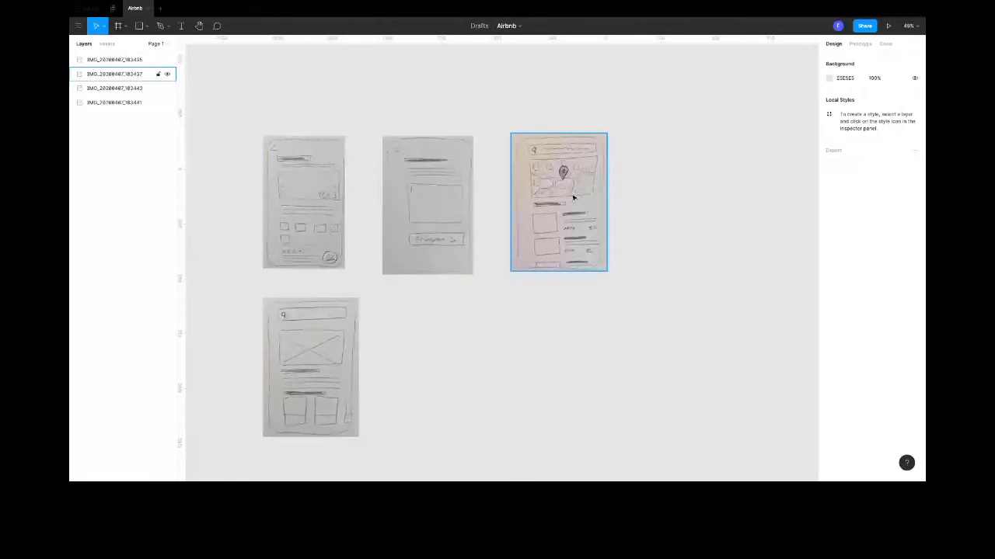
pyautogui.hotkey('ctrl', 'Left')
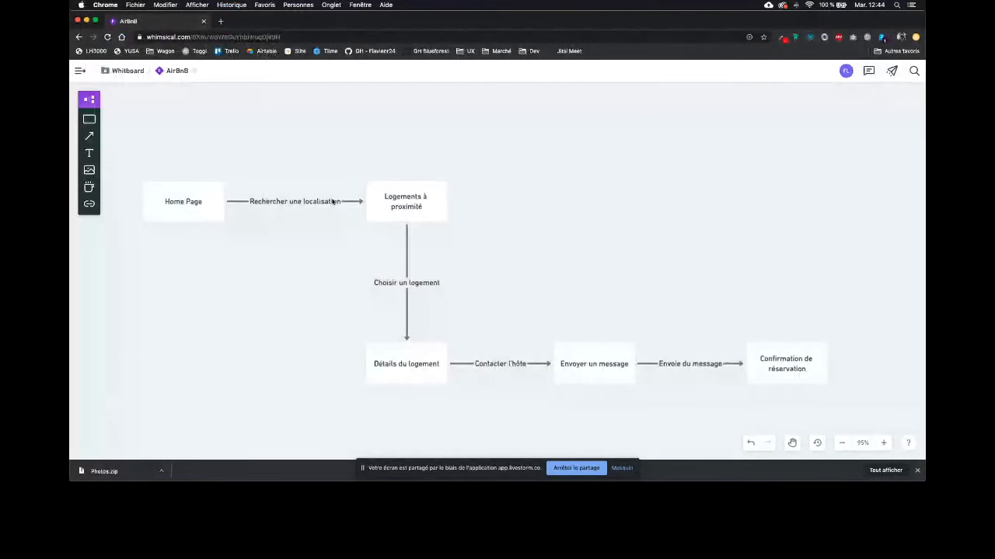
pyautogui.click(418, 207)
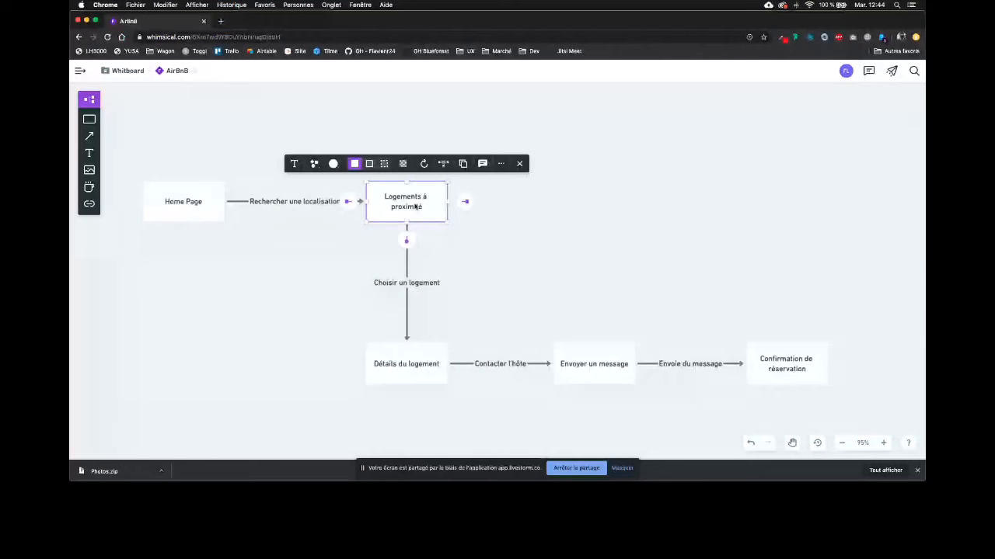
pyautogui.hotkey('ctrl', 'Right')
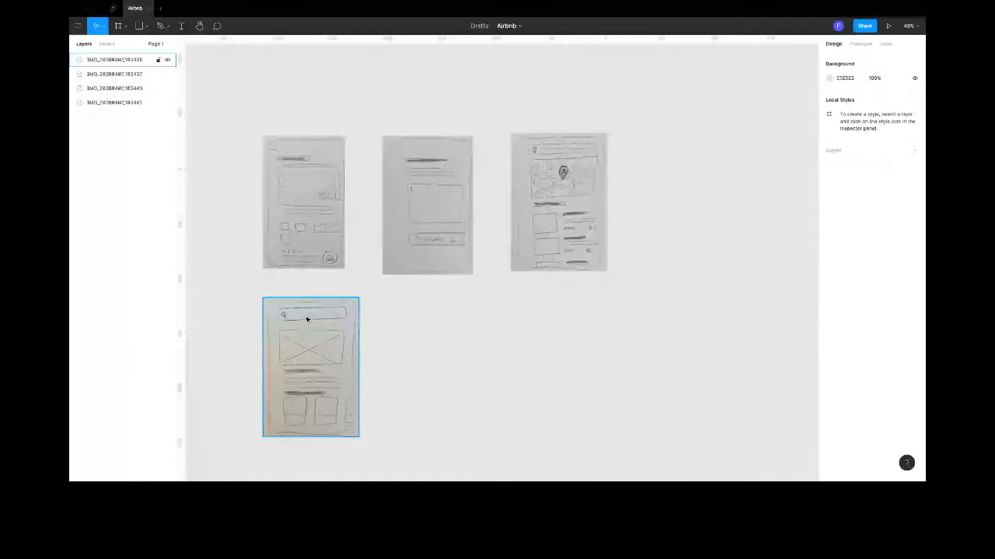
# - Move the map sketch of nearby listings beside the home page sketch in the lower row
pyautogui.click(345, 318)
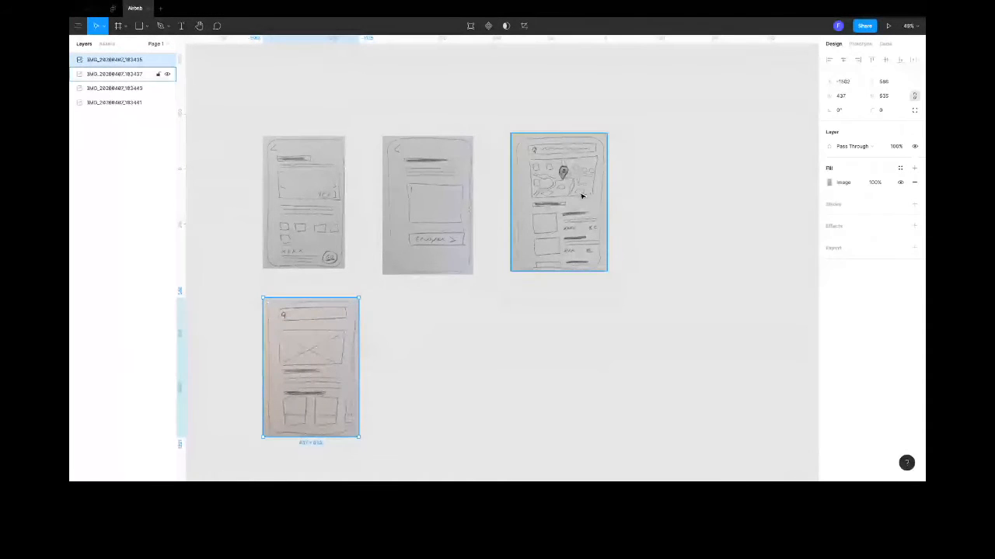
pyautogui.moveTo(593, 229)
pyautogui.mouseDown()
pyautogui.moveTo(599, 243)
pyautogui.moveTo(556, 358)
pyautogui.moveTo(458, 356)
pyautogui.mouseUp()
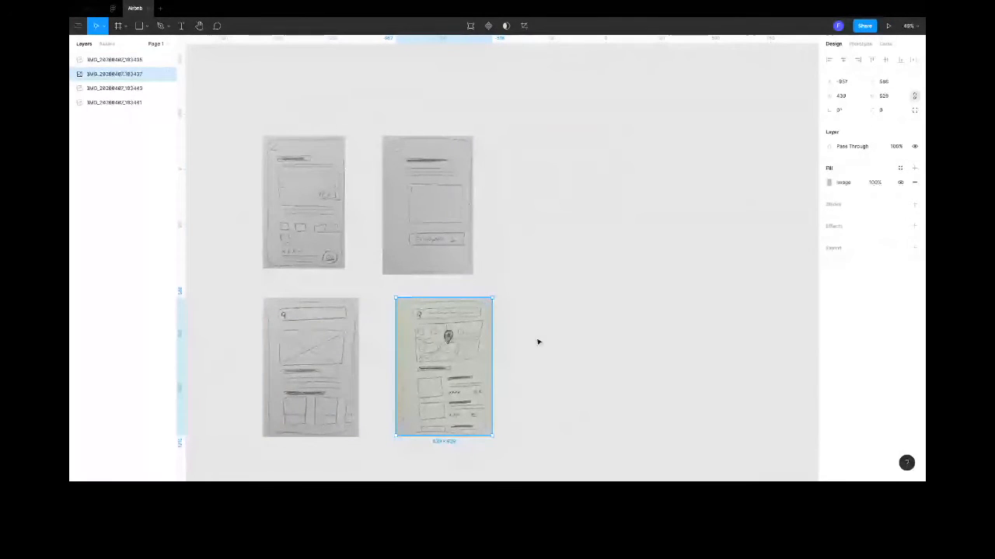
pyautogui.scroll(-1, 535, 341)
pyautogui.scroll(-1, 447, 314)
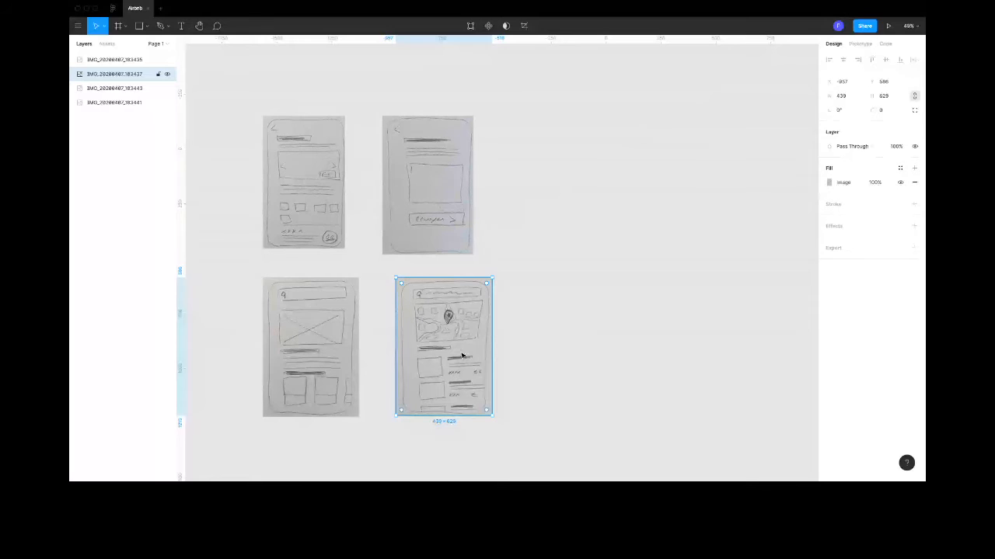
pyautogui.click(522, 389)
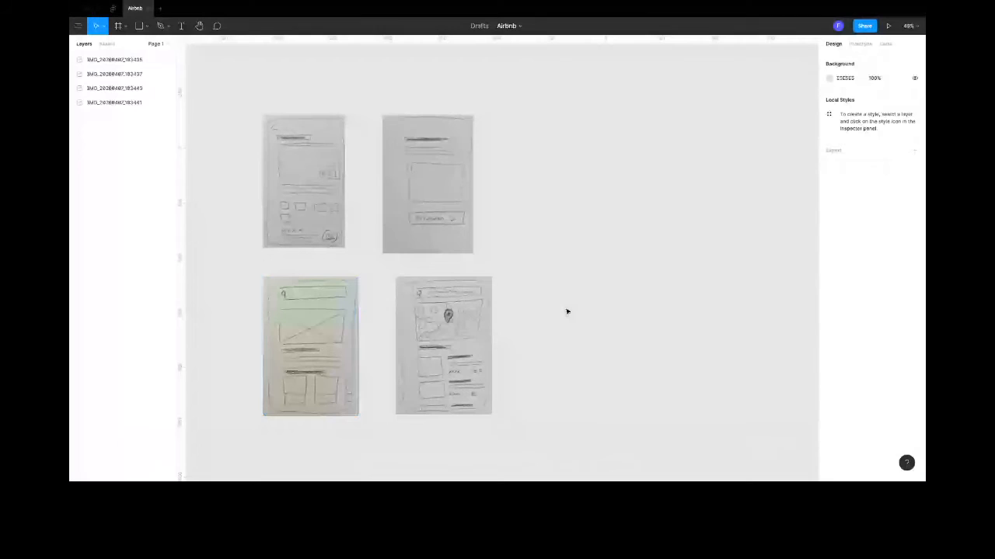
# - Move the listing details sketch and the message sketch into the lower row after the map sketch
pyautogui.moveTo(315, 175)
pyautogui.mouseDown()
pyautogui.moveTo(523, 276)
pyautogui.moveTo(590, 341)
pyautogui.moveTo(588, 354)
pyautogui.mouseUp()
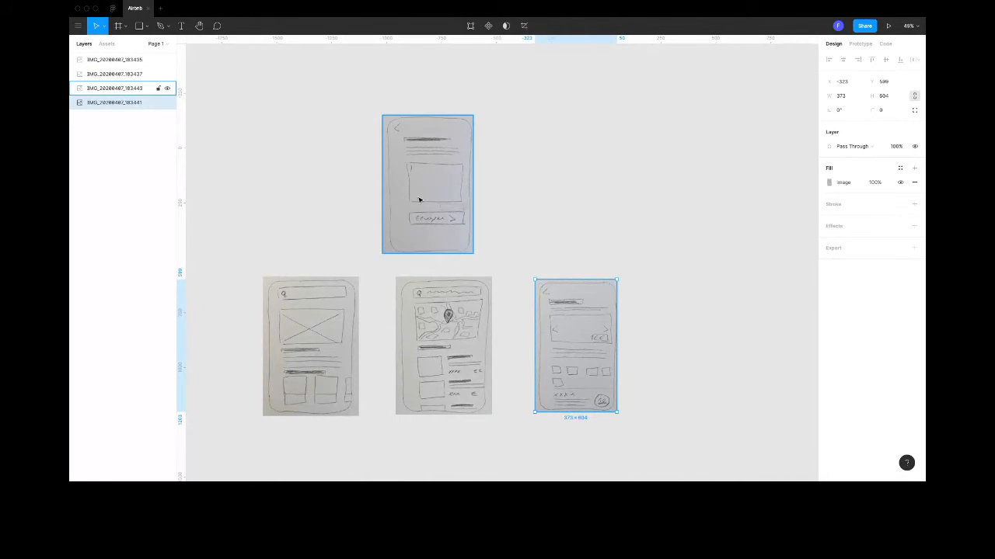
pyautogui.moveTo(411, 181)
pyautogui.mouseDown()
pyautogui.moveTo(457, 182)
pyautogui.moveTo(686, 260)
pyautogui.moveTo(682, 358)
pyautogui.moveTo(683, 348)
pyautogui.mouseUp()
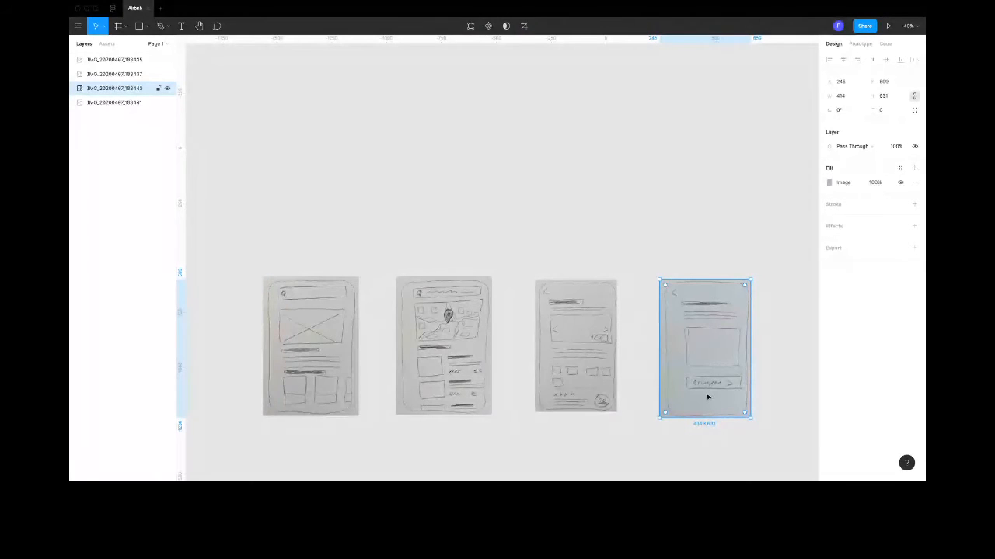
pyautogui.click(775, 364)
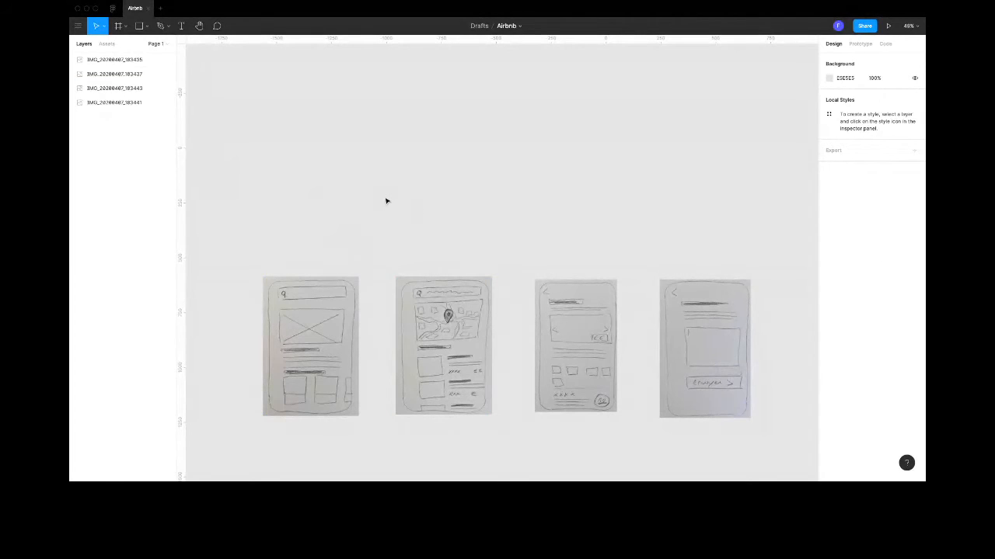
# - Create an iPhone 11 Pro / X frame and place it above the home page sketch
pyautogui.scroll(-3, 386, 200)
pyautogui.moveTo(349, 170); pyautogui.dragTo(392, 213)
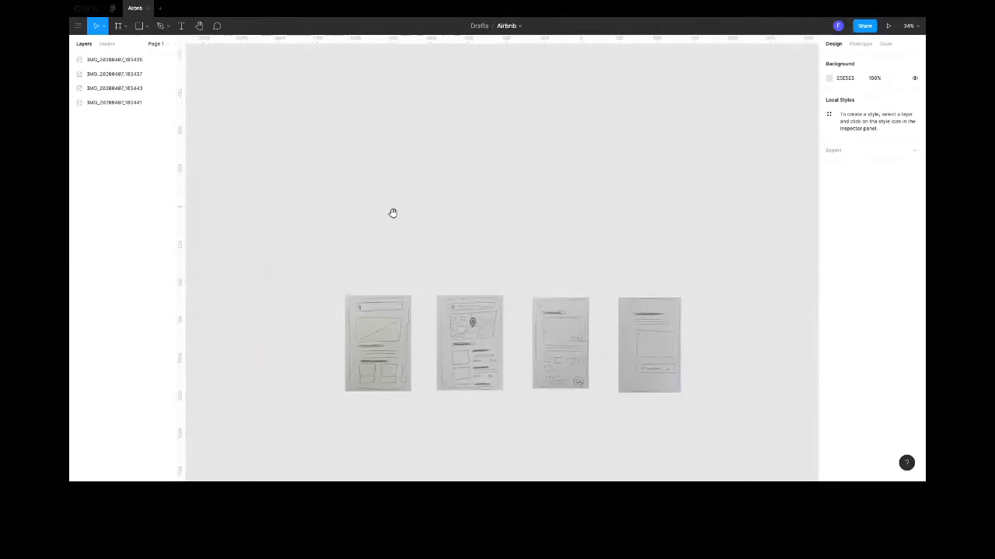
pyautogui.click(125, 27)
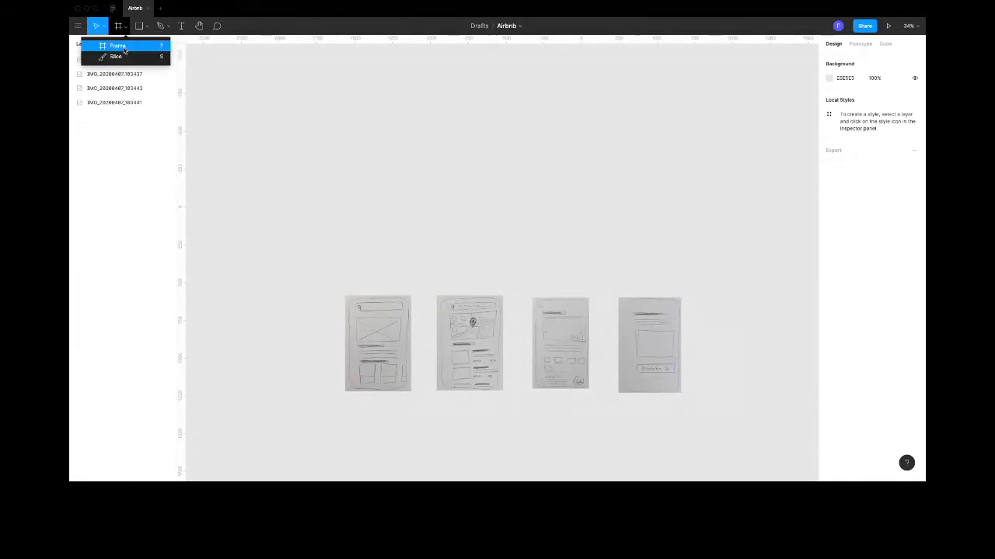
pyautogui.click(129, 49)
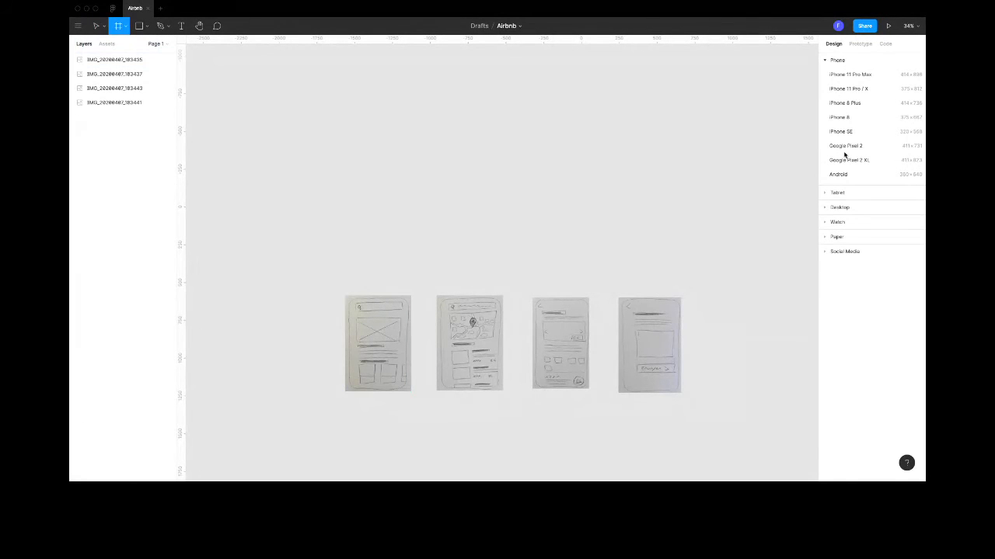
pyautogui.click(840, 91)
pyautogui.moveTo(717, 242)
pyautogui.mouseDown()
pyautogui.moveTo(611, 173)
pyautogui.moveTo(478, 178)
pyautogui.moveTo(377, 139)
pyautogui.moveTo(427, 141)
pyautogui.mouseUp()
pyautogui.click(428, 141)
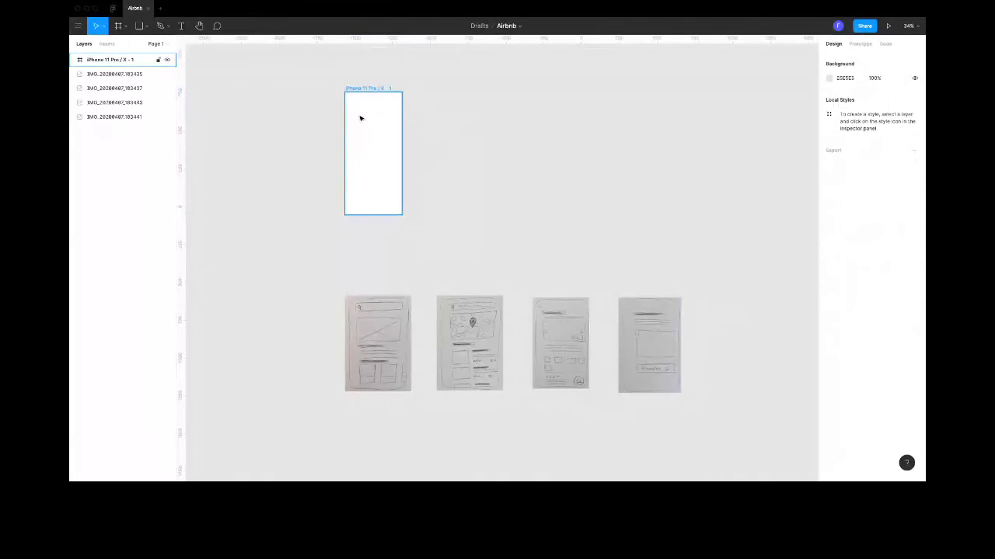
# - Move the home page sketch up beside the iPhone frame as a reference
pyautogui.scroll(5, 359, 116)
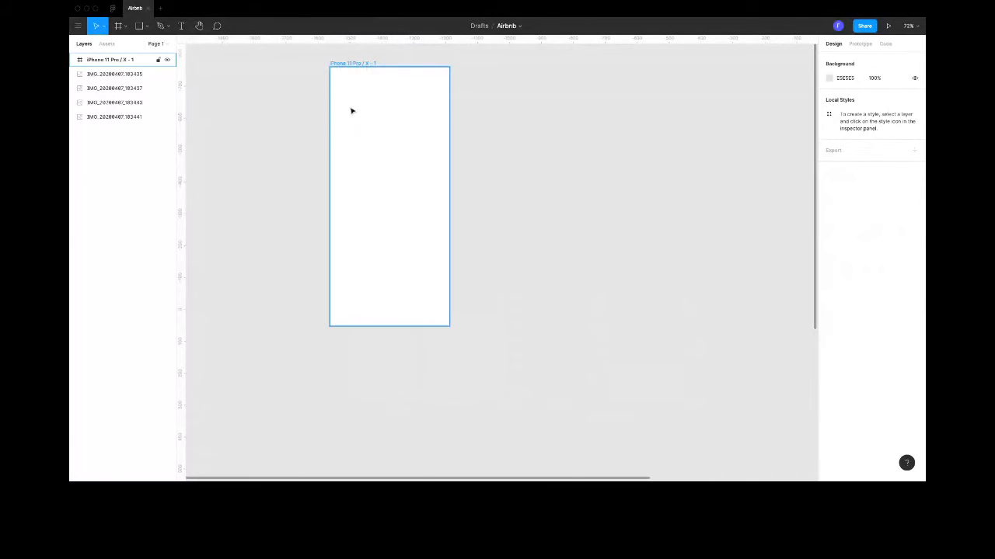
pyautogui.scroll(-2, 351, 111)
pyautogui.moveTo(369, 409); pyautogui.dragTo(487, 101)
pyautogui.scroll(1, 450, 180)
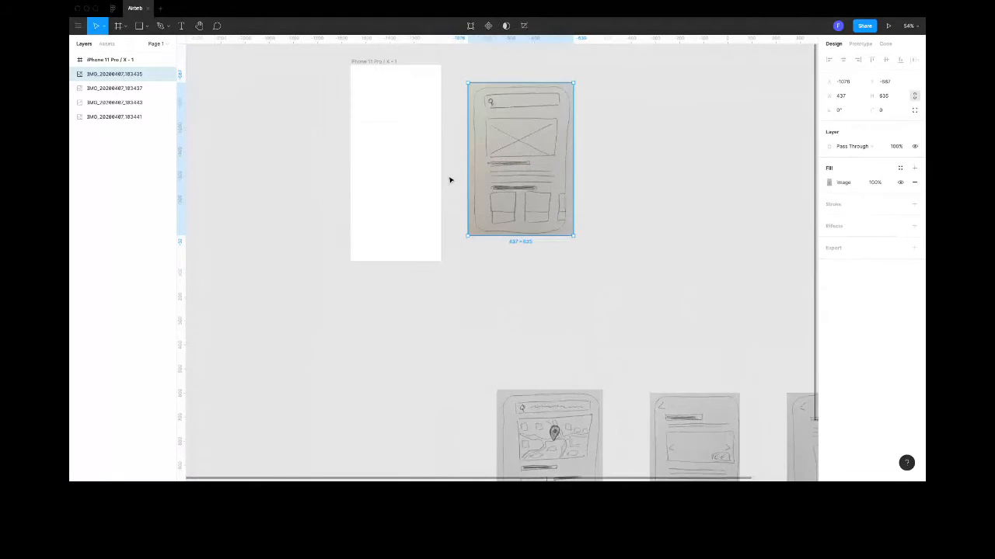
pyautogui.scroll(1, 449, 180)
pyautogui.click(622, 133)
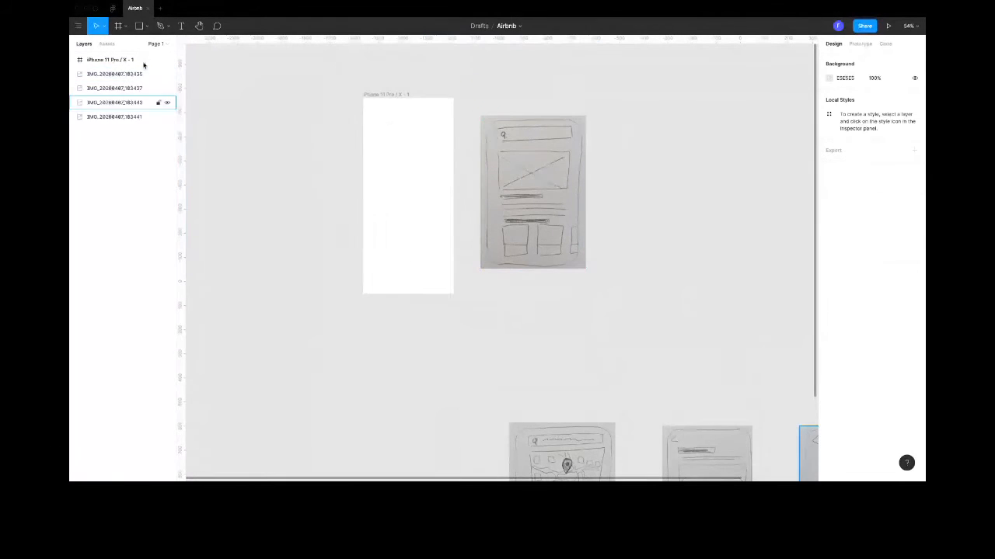
# - Draw a search bar rectangle about 323 × 40 near the top of the iPhone frame with a corner radius of 10
pyautogui.click(146, 27)
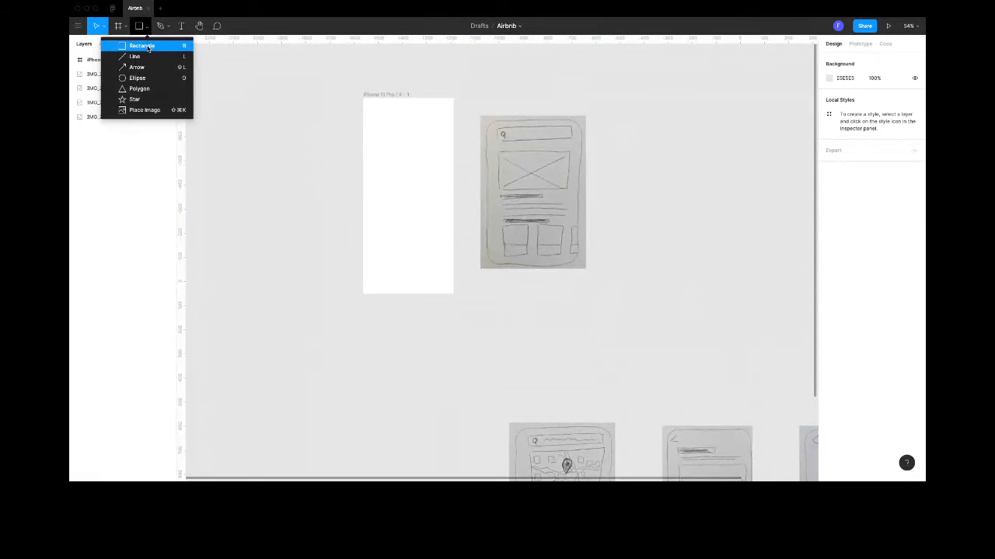
pyautogui.click(148, 48)
pyautogui.moveTo(367, 102); pyautogui.dragTo(447, 115)
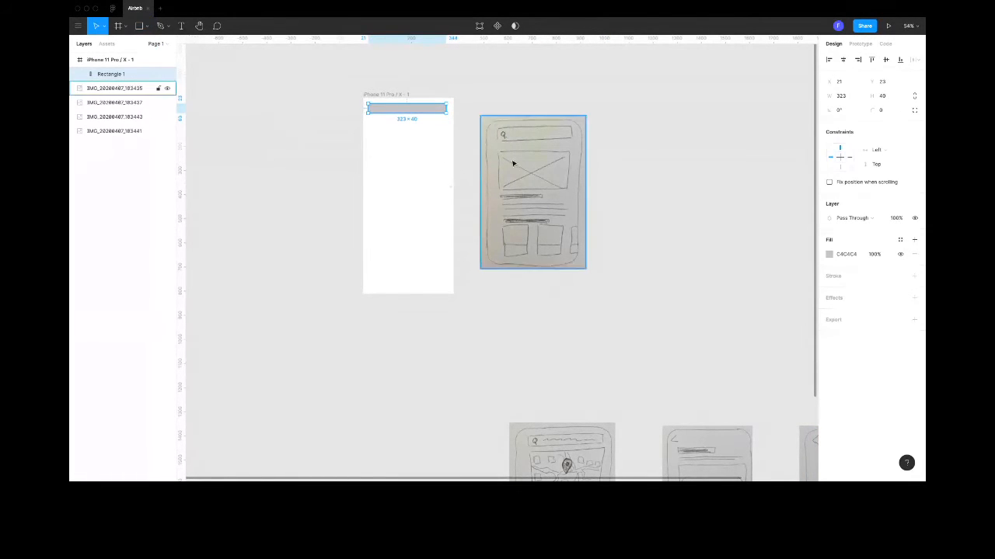
pyautogui.click(884, 110)
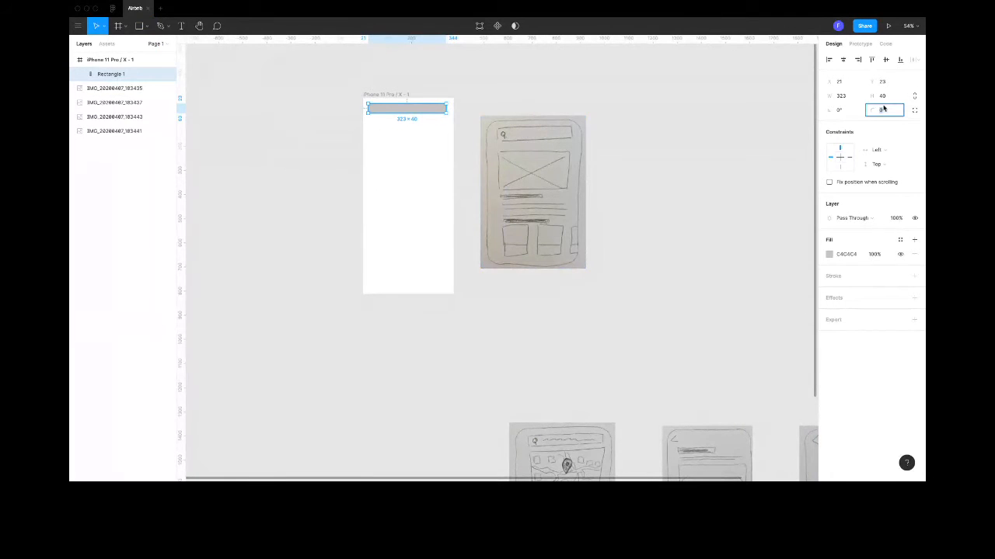
pyautogui.write('10')
pyautogui.press('Return')
pyautogui.click(306, 206)
# - Draw an image placeholder rectangle about 323 × 192 below the search bar, aligned with its sides, and extend its lower edge slightly
pyautogui.click(145, 26)
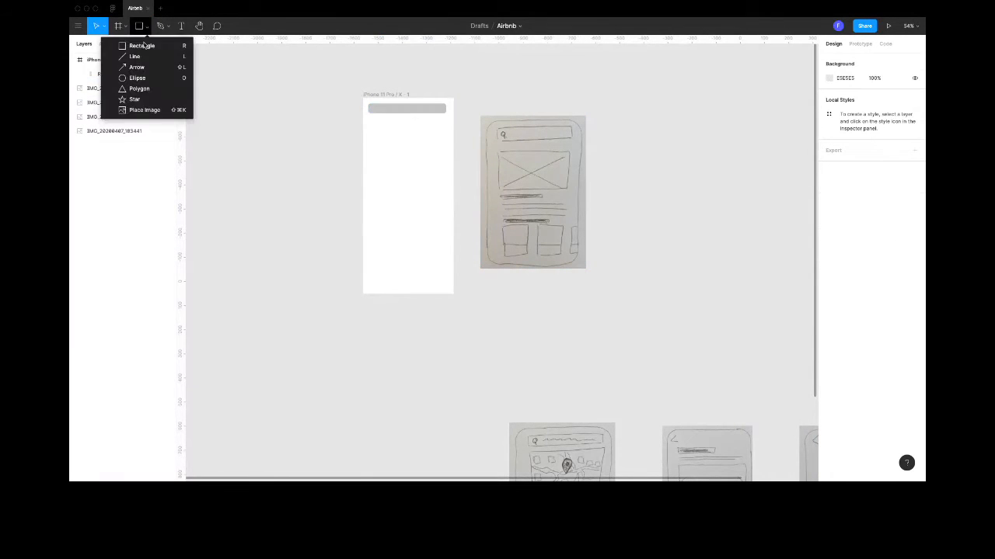
pyautogui.click(137, 46)
pyautogui.moveTo(368, 121); pyautogui.dragTo(448, 170)
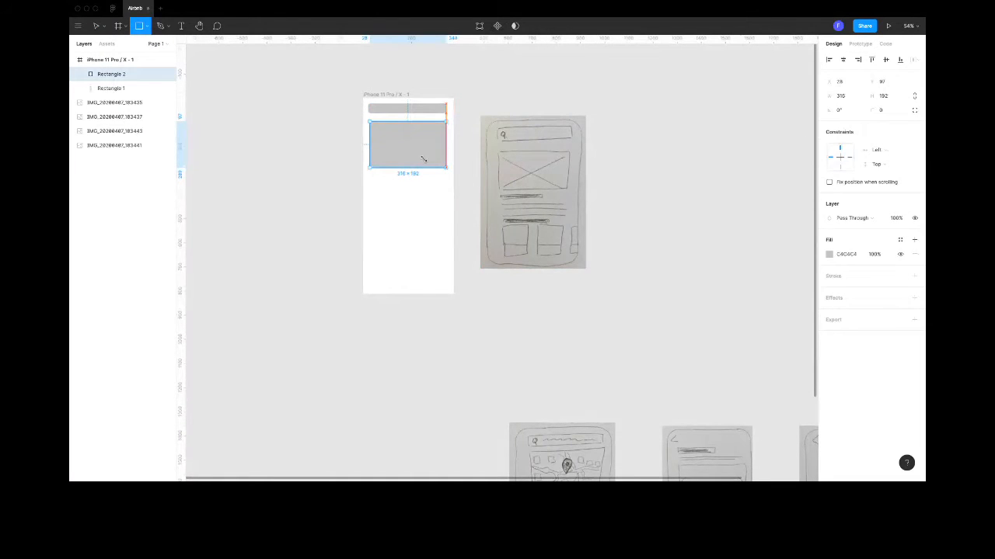
pyautogui.moveTo(368, 143); pyautogui.dragTo(368, 141)
pyautogui.moveTo(328, 91); pyautogui.dragTo(357, 189)
pyautogui.click(390, 162)
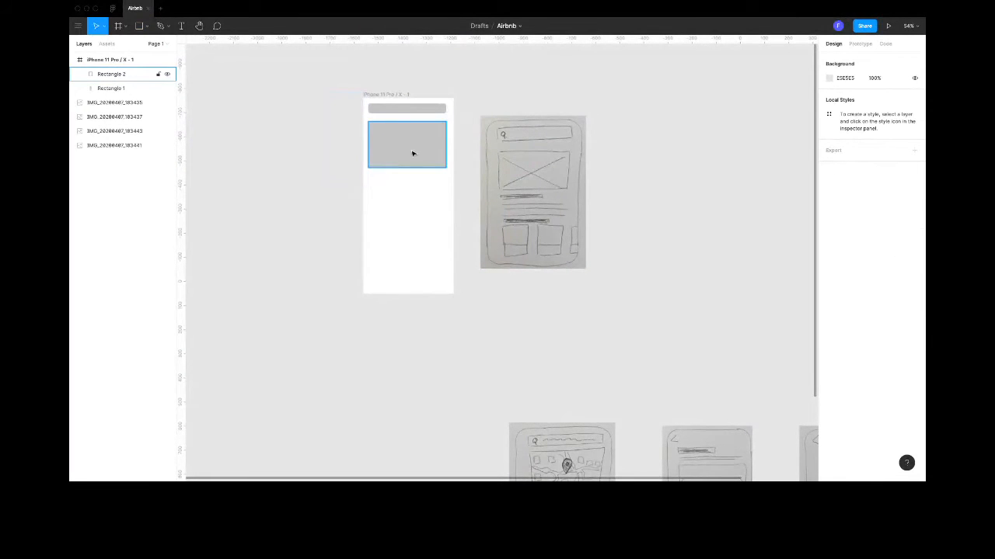
pyautogui.click(391, 166)
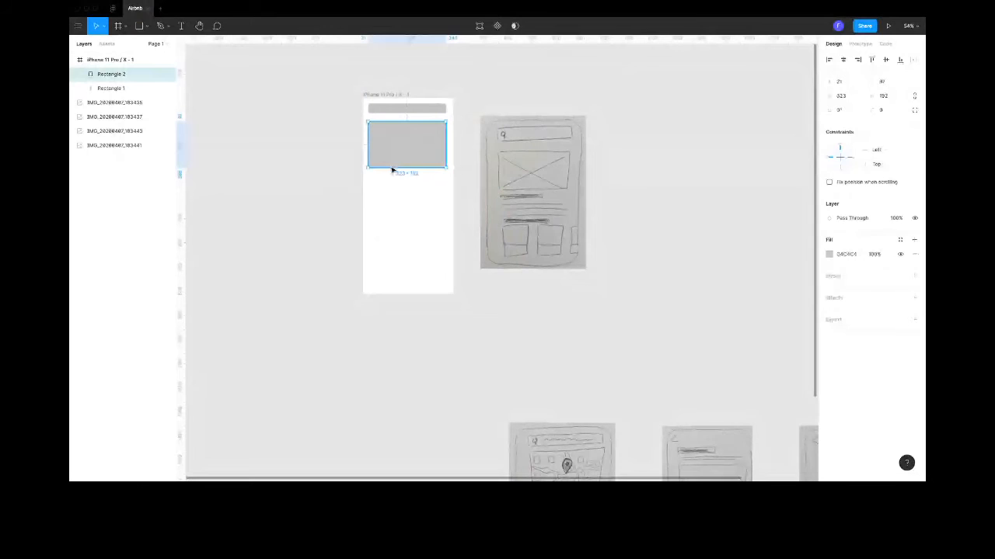
pyautogui.moveTo(393, 170); pyautogui.dragTo(392, 177)
pyautogui.click(329, 153)
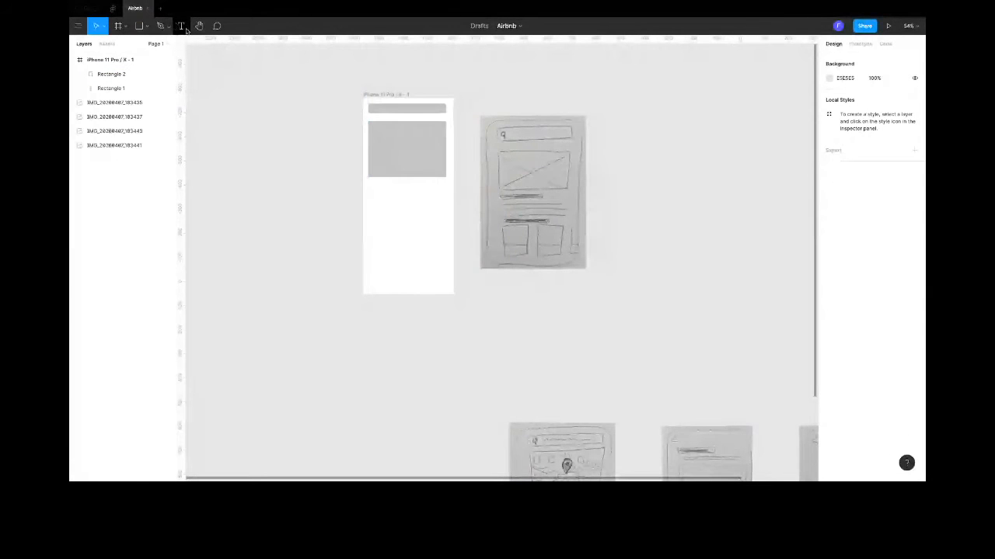
# - Add the text "Texte description" below the image placeholder in the iPhone frame and set its font size to 30
pyautogui.click(181, 26)
pyautogui.click(379, 199)
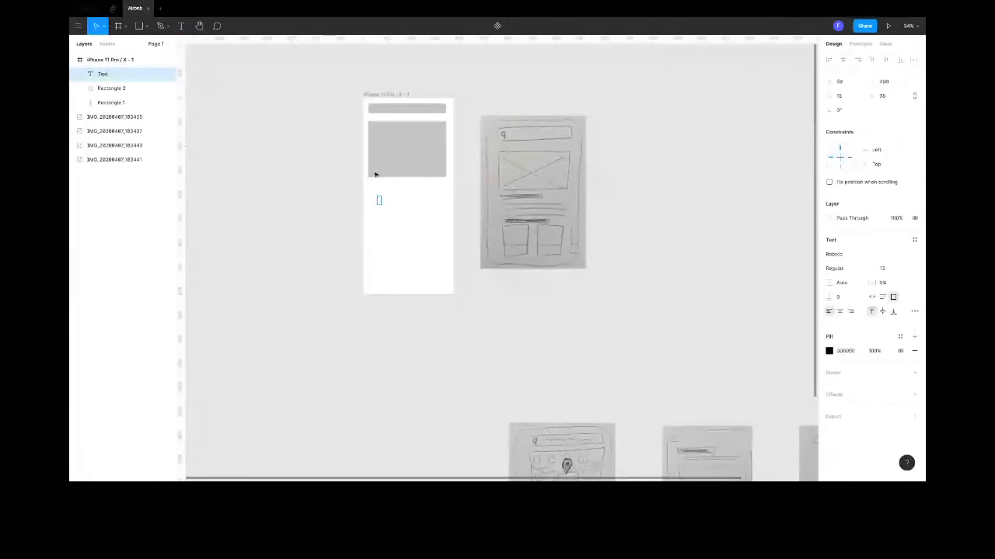
pyautogui.write('Tesd')
pyautogui.press('BackSpace')
pyautogui.press('BackSpace')
pyautogui.press('BackSpace')
pyautogui.press('BackSpace')
pyautogui.write('Texte descriptio')
pyautogui.hotkey('ctrl', 'a')
pyautogui.click(882, 269)
pyautogui.write('30')
pyautogui.press('Return')
pyautogui.click(382, 236)
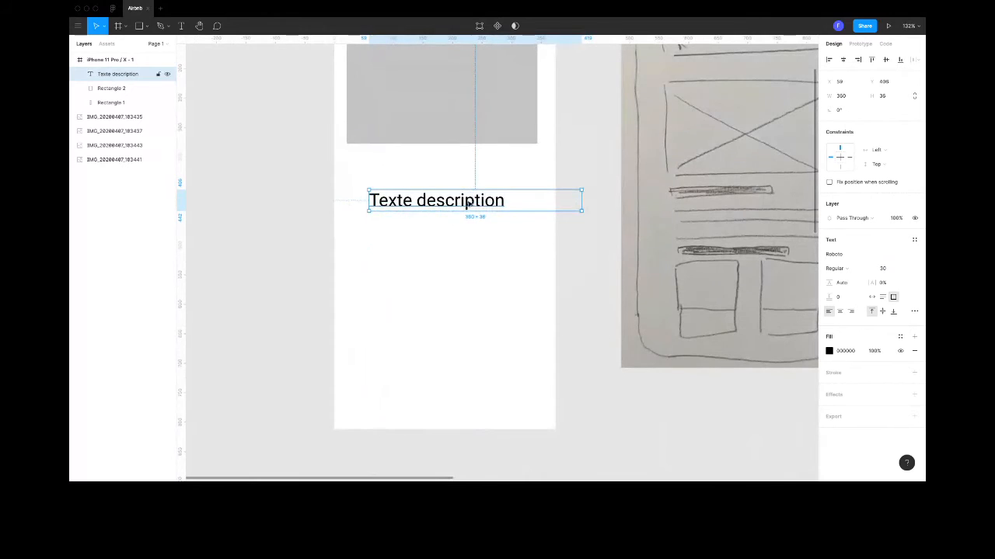
# - Widen the "Texte description" text box to about 360 × 36 and place it over the lower part of the image placeholder
pyautogui.moveTo(467, 199); pyautogui.dragTo(456, 124)
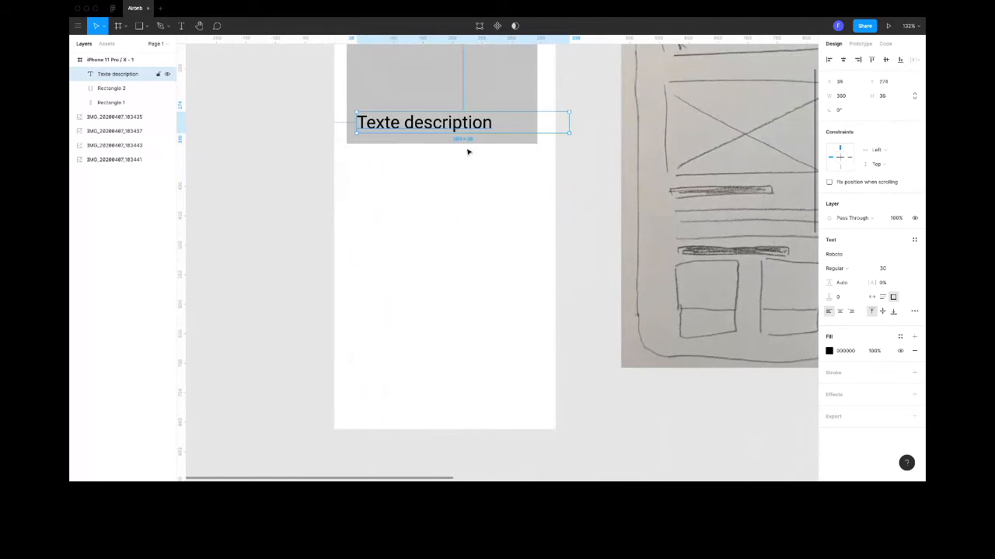
pyautogui.click(562, 122)
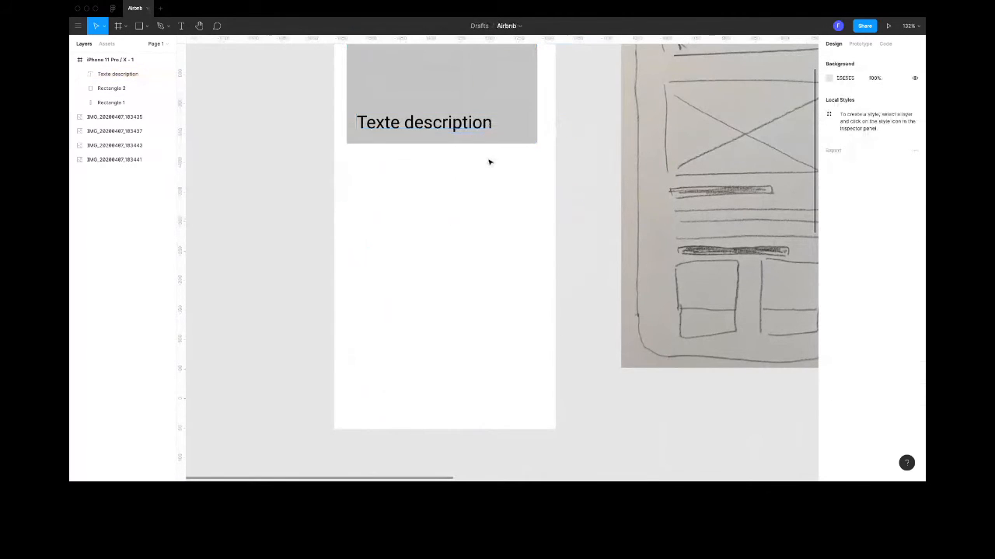
pyautogui.scroll(-5, 488, 162)
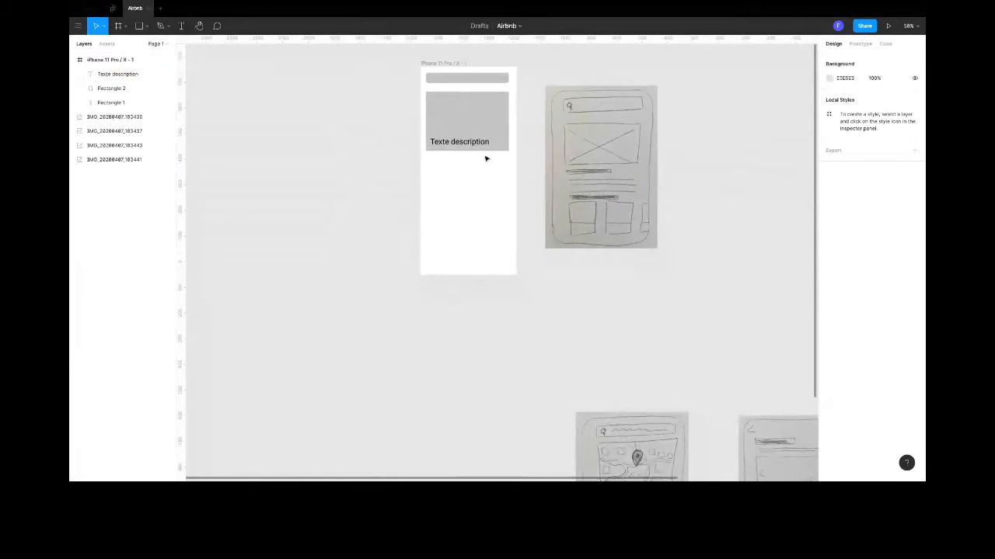
# - Duplicate the "Texte description" text just below the image placeholder and change the copy's wording to "Titre"
pyautogui.click(461, 143)
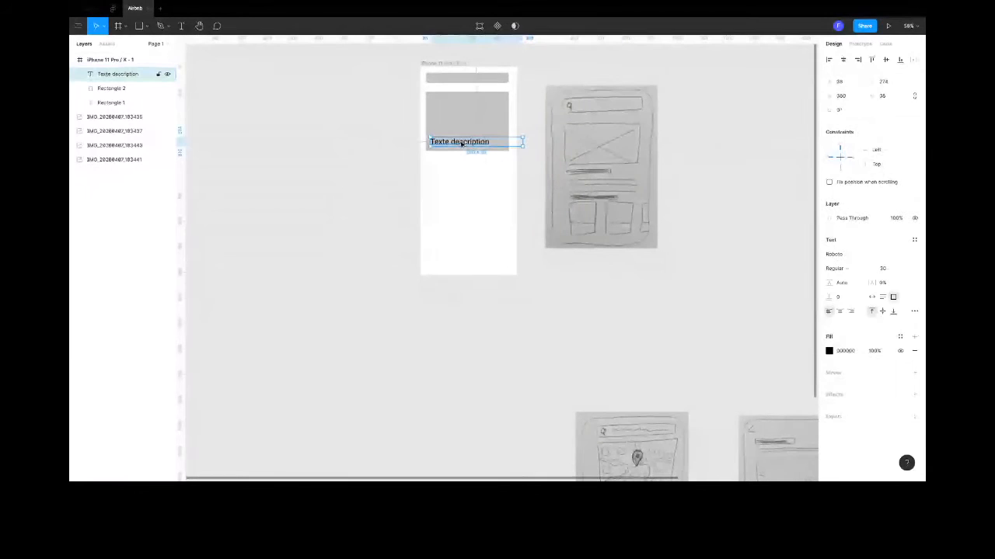
pyautogui.moveTo(461, 143); pyautogui.dragTo(461, 168)
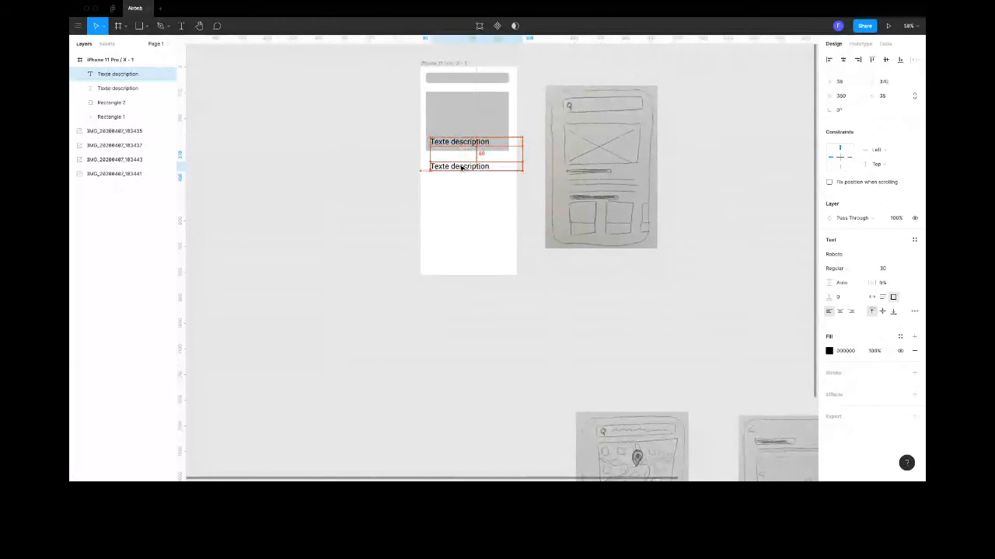
pyautogui.doubleClick(459, 165)
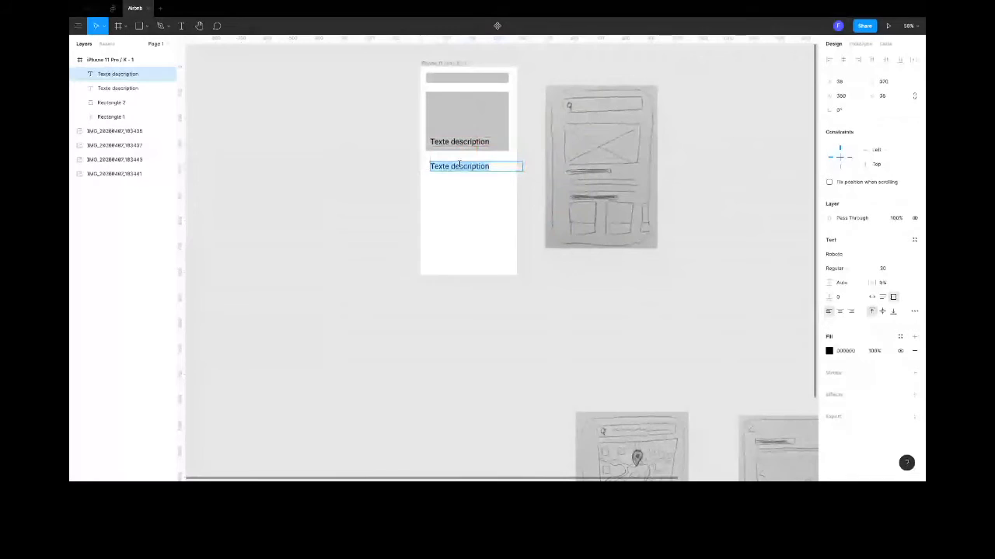
pyautogui.write('Titre')
pyautogui.press('Escape')
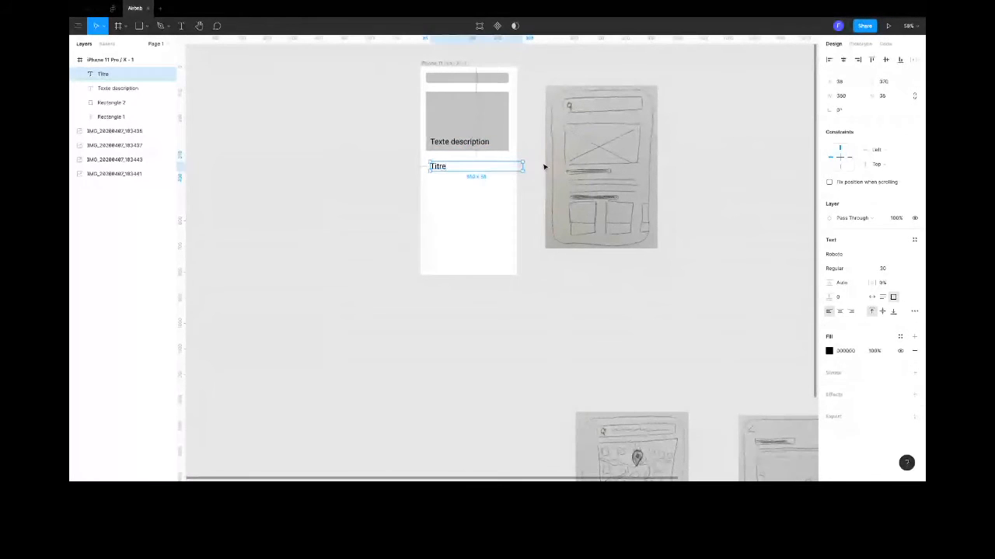
# - Narrow the "Titre" text box to about 239 wide and set its font size to 25
pyautogui.moveTo(524, 166); pyautogui.dragTo(491, 166)
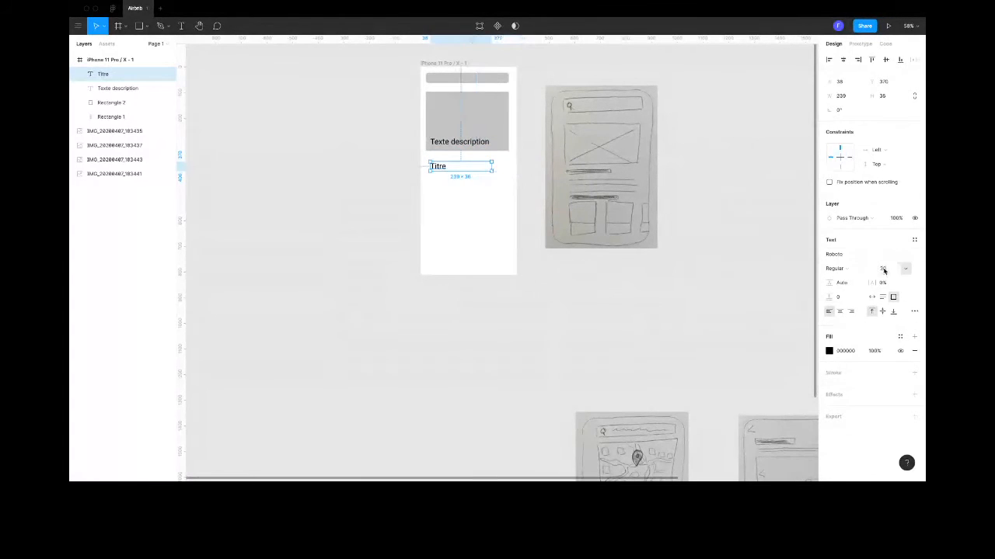
pyautogui.click(884, 269)
pyautogui.write('25')
pyautogui.press('Return')
pyautogui.click(567, 401)
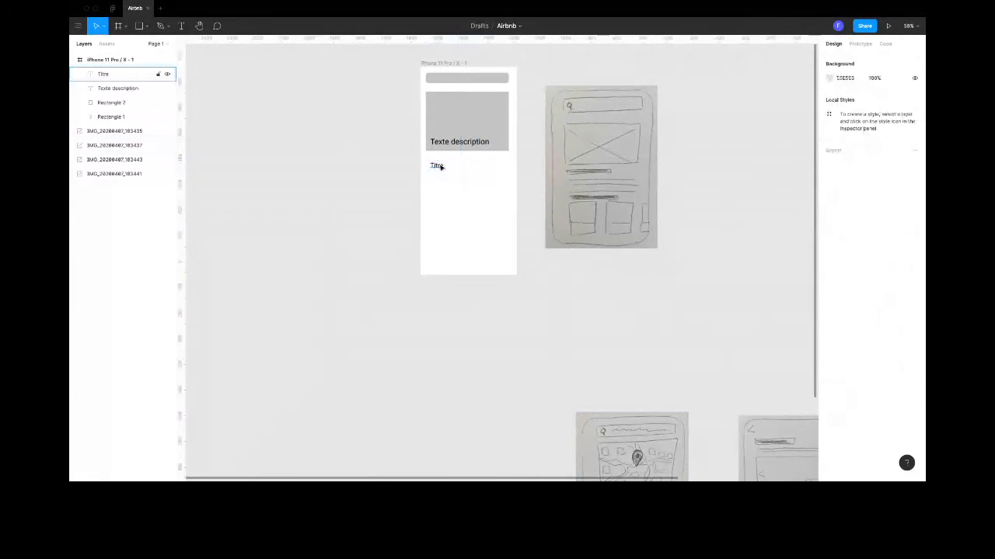
# - Duplicate the "Titre" text directly below itself and change the copy's wording to "Description"
pyautogui.click(439, 169)
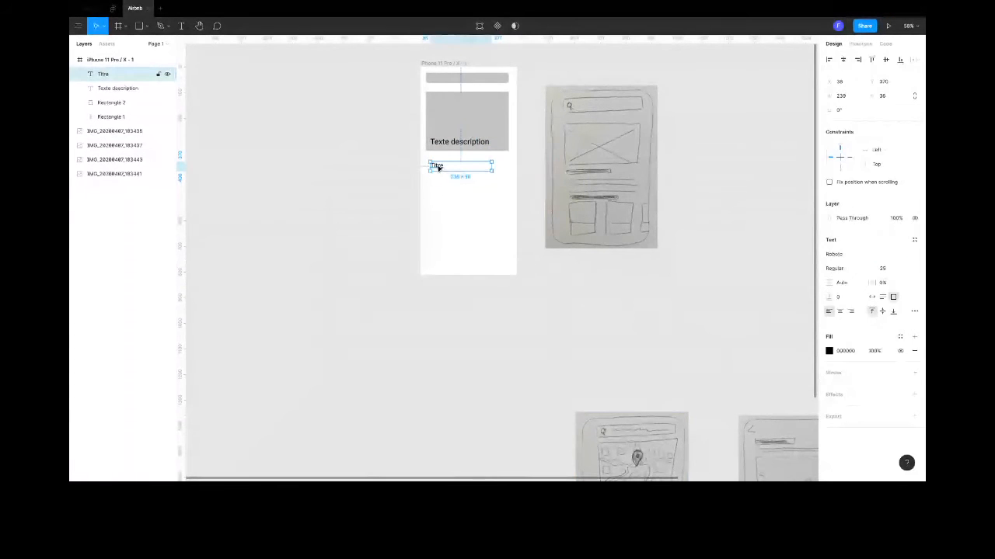
pyautogui.rightClick(438, 166)
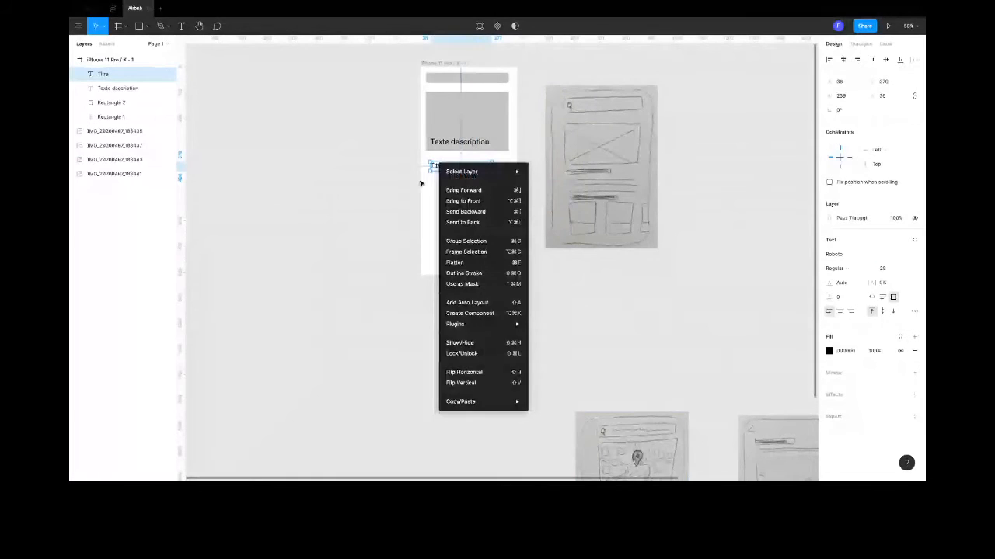
pyautogui.click(420, 183)
pyautogui.click(439, 166)
pyautogui.moveTo(438, 166); pyautogui.dragTo(438, 179)
pyautogui.doubleClick(437, 178)
pyautogui.write('De')
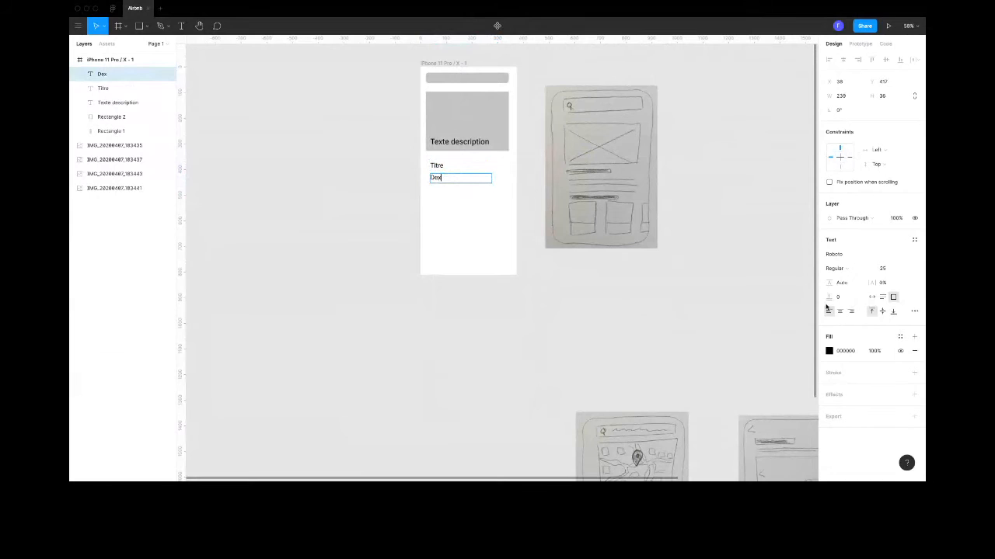
pyautogui.write('scription')
pyautogui.press('Escape')
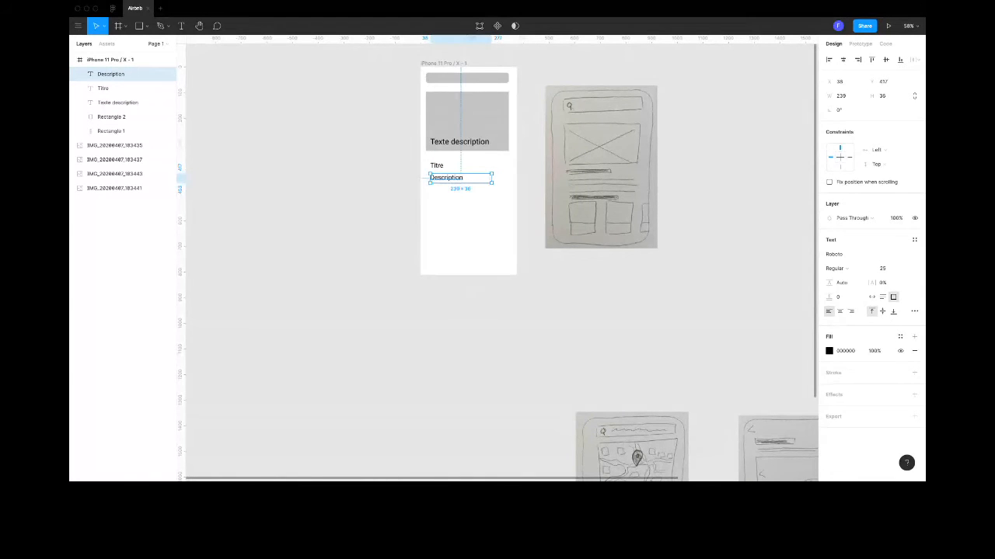
# - Set the "Description" text to size 16 and repeat the word several times to make a placeholder paragraph
pyautogui.click(882, 268)
pyautogui.write('16')
pyautogui.press('Return')
pyautogui.doubleClick(437, 177)
pyautogui.press('Right')
pyautogui.press('super+v')
pyautogui.press('super+v')
pyautogui.press('super+v')
pyautogui.press('super+v')
pyautogui.press('space')
pyautogui.press('super+v')
pyautogui.press('space')
pyautogui.press('super+v')
pyautogui.press('space')
pyautogui.press('super+v')
pyautogui.press('space')
pyautogui.press('super+v')
pyautogui.press('space')
pyautogui.press('super+v')
pyautogui.press('super+v')
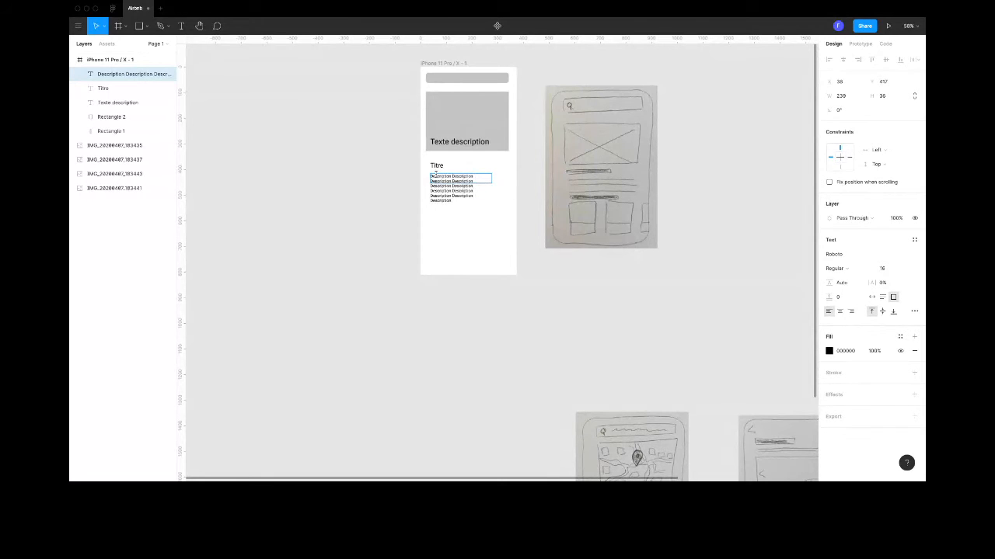
pyautogui.press('Escape')
# - Resize the description paragraph's text box to about 291 × 76 so it fits its lines
pyautogui.doubleClick(492, 180)
pyautogui.moveTo(493, 181); pyautogui.dragTo(504, 181)
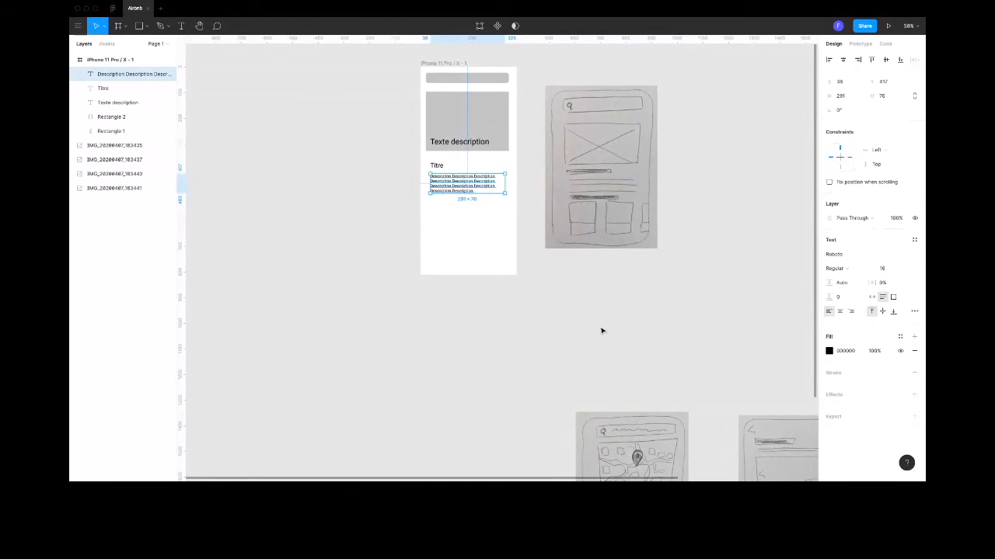
pyautogui.click(601, 331)
# - Duplicate the "Titre" text below the description paragraph and change the copy's wording to "Les logements à proximité"
pyautogui.click(436, 165)
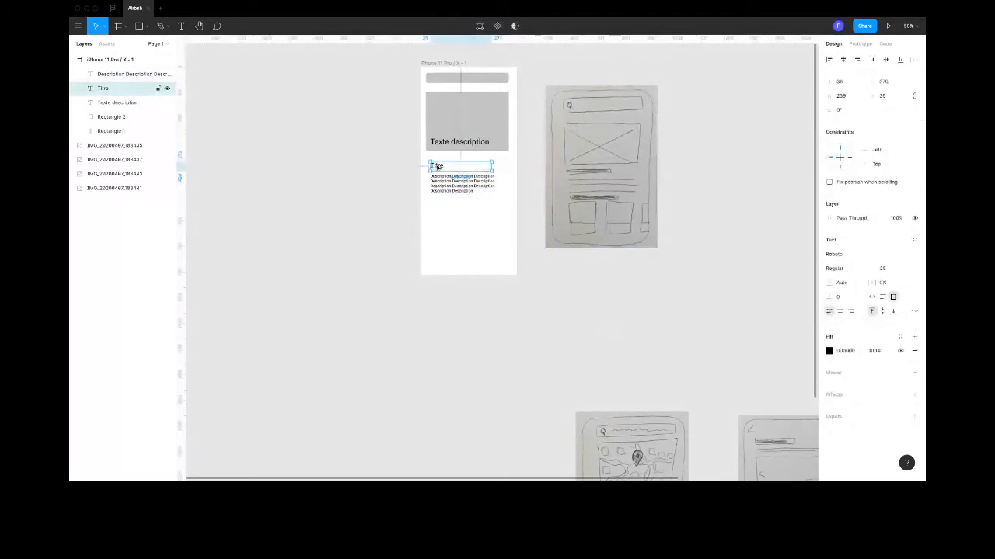
pyautogui.moveTo(436, 165); pyautogui.dragTo(436, 212)
pyautogui.doubleClick(436, 209)
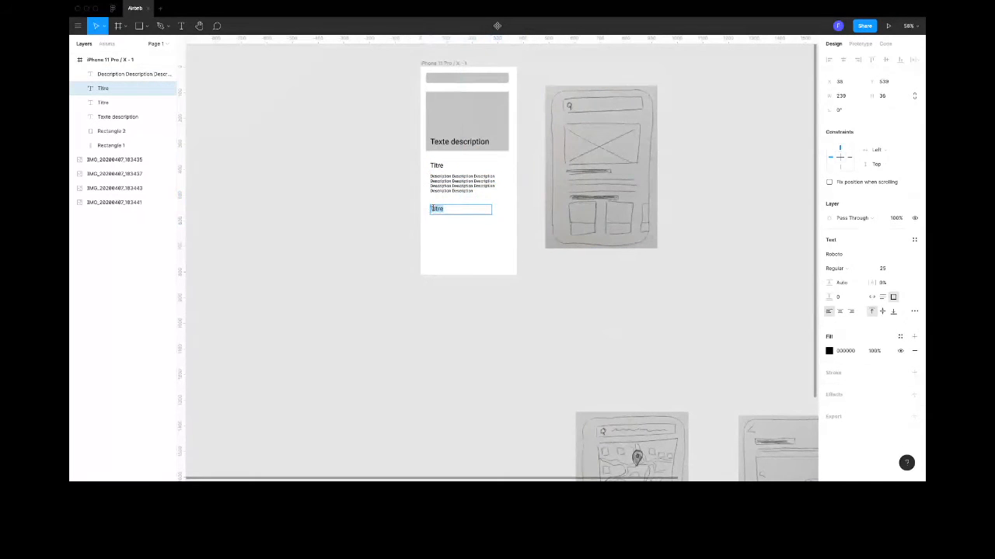
pyautogui.write('Les logements')
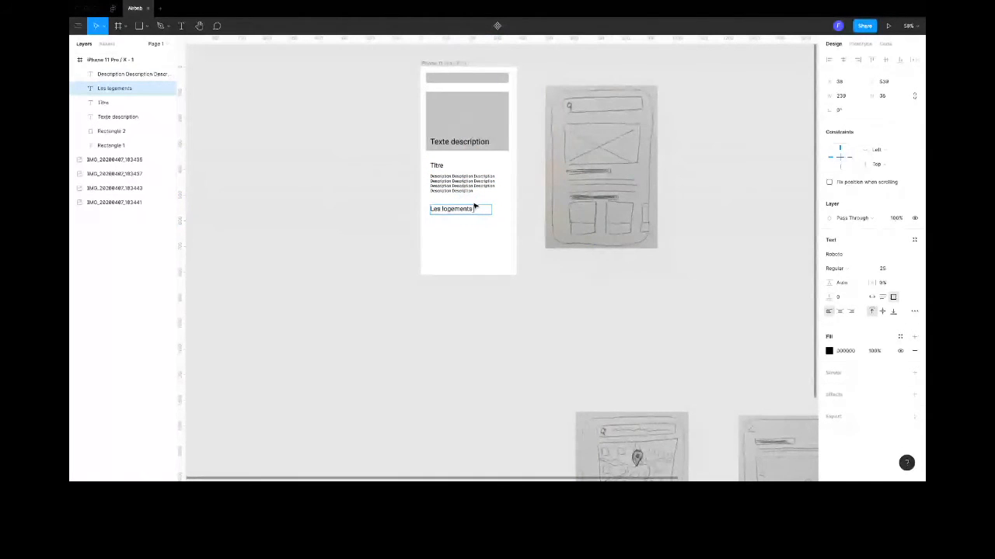
pyautogui.write(' à proximité')
pyautogui.press('Escape')
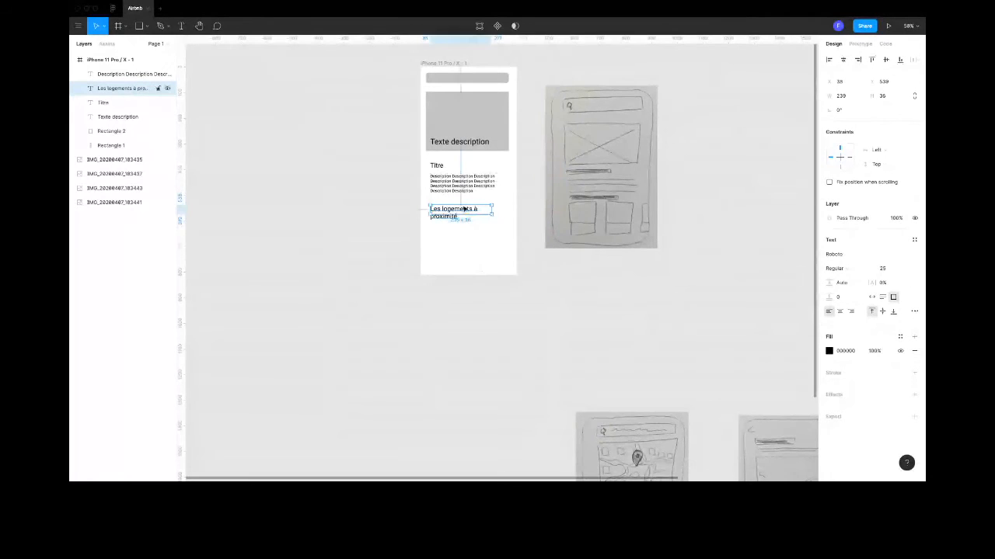
pyautogui.click(589, 225)
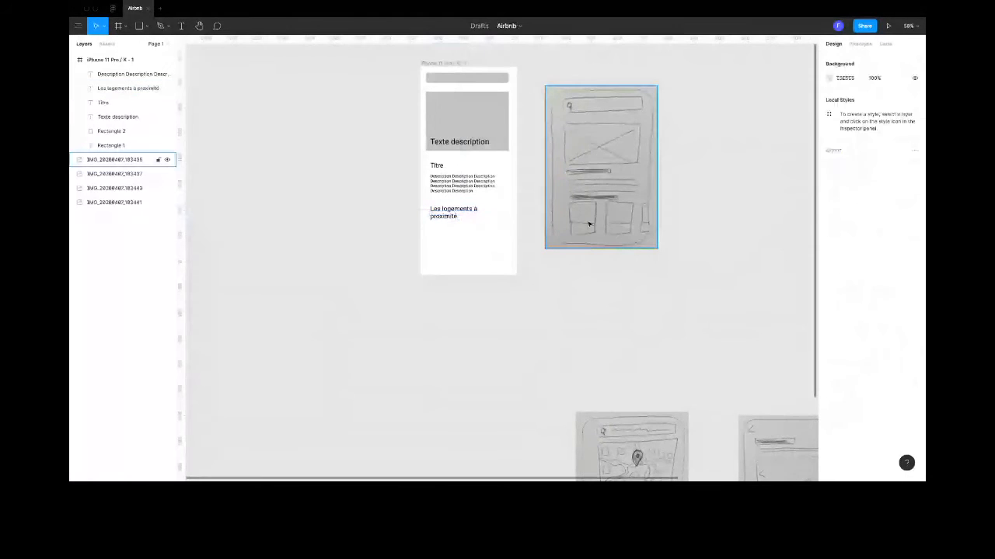
# - Create a row of three 141 × 168 card rectangles under "Les logements à proximité" and move the reference sketch away from them
pyautogui.click(146, 26)
pyautogui.click(147, 42)
pyautogui.moveTo(430, 226)
pyautogui.mouseDown()
pyautogui.moveTo(467, 273)
pyautogui.moveTo(484, 255)
pyautogui.moveTo(530, 252)
pyautogui.mouseUp()
pyautogui.moveTo(621, 202); pyautogui.dragTo(659, 193)
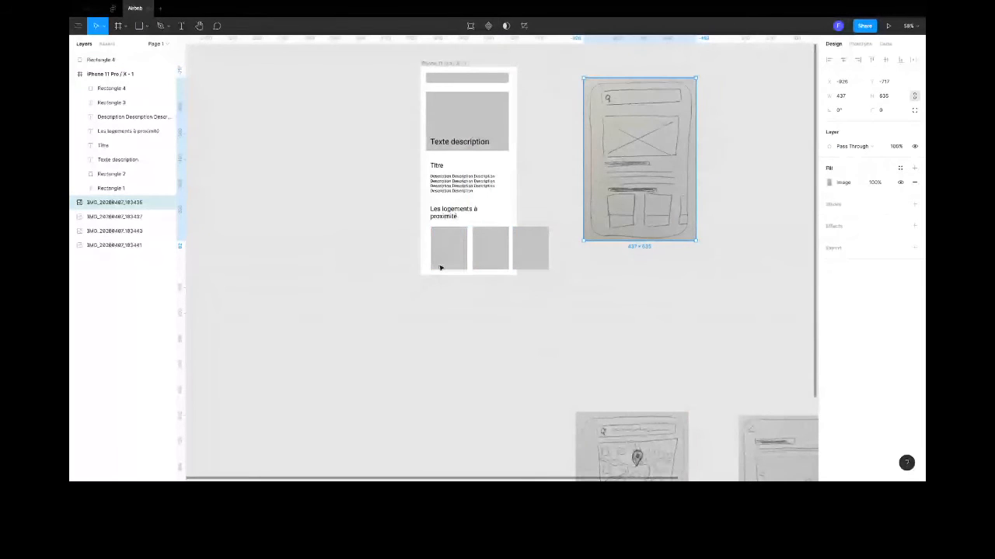
# - Duplicate the first card rectangle slightly lower and shorten the copy to a strip about 141 × 58
pyautogui.moveTo(440, 267); pyautogui.dragTo(449, 268)
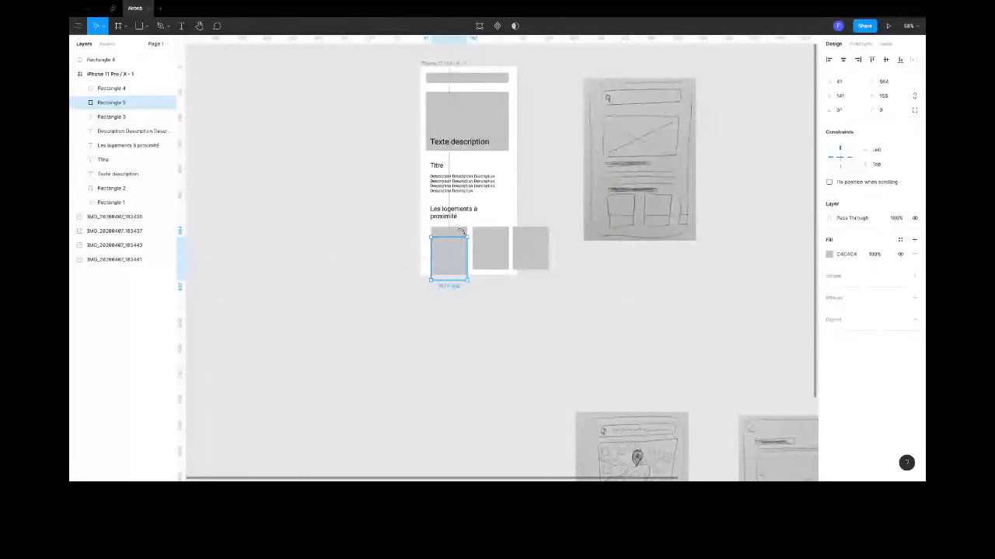
pyautogui.click(460, 235)
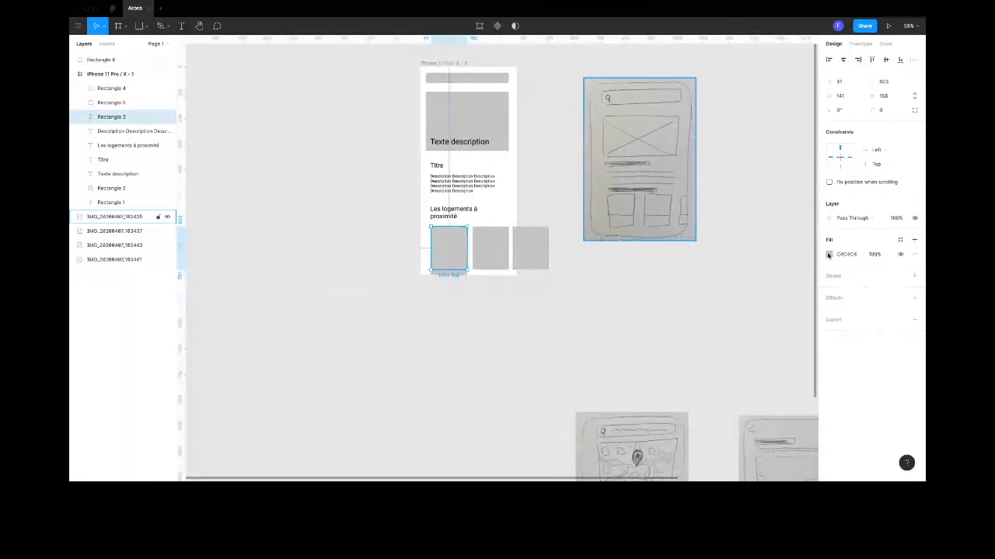
pyautogui.click(828, 255)
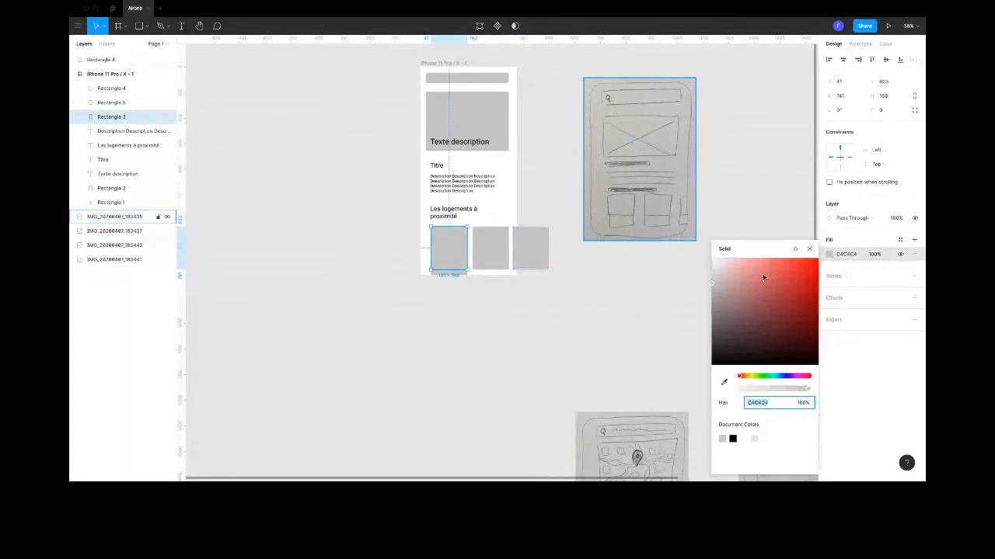
pyautogui.click(791, 266)
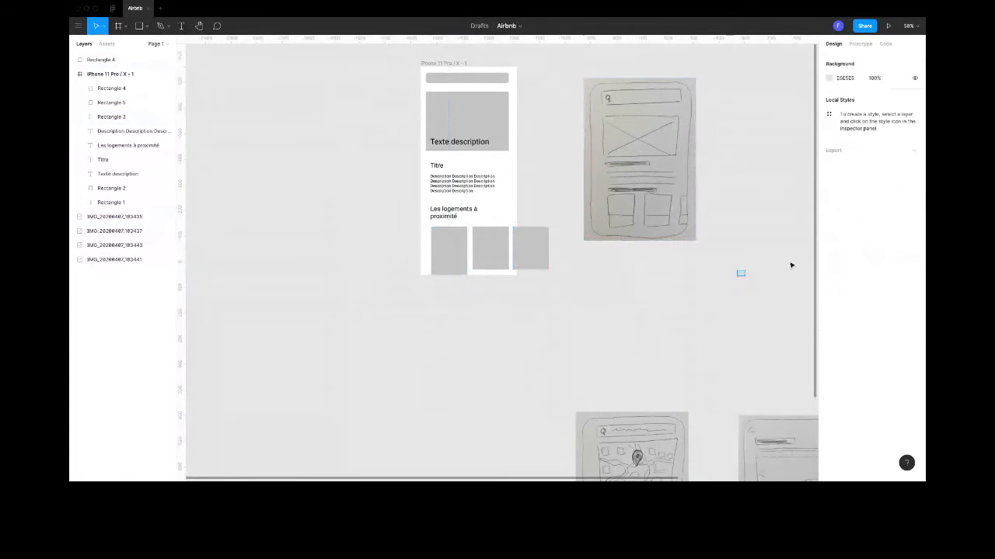
# - Fill the strip with white (FFFFFF) and move it up over the lower part of the first card
pyautogui.click(457, 276)
pyautogui.click(828, 254)
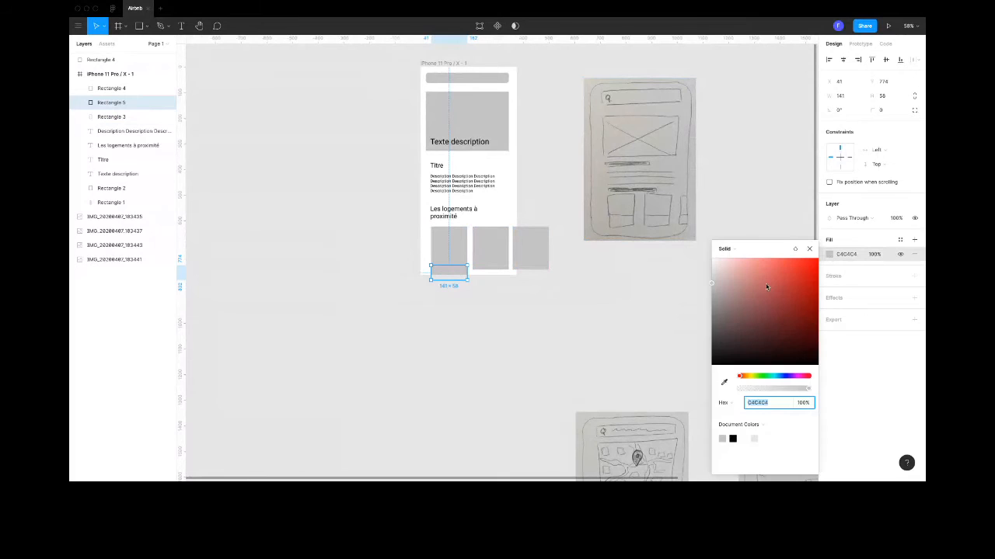
pyautogui.moveTo(717, 265); pyautogui.dragTo(707, 256)
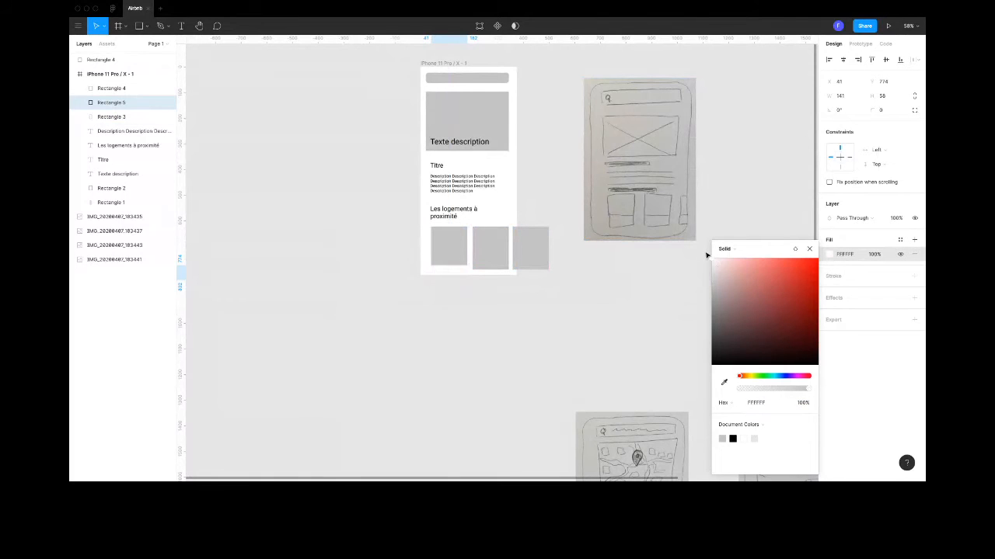
pyautogui.moveTo(454, 272); pyautogui.dragTo(457, 262)
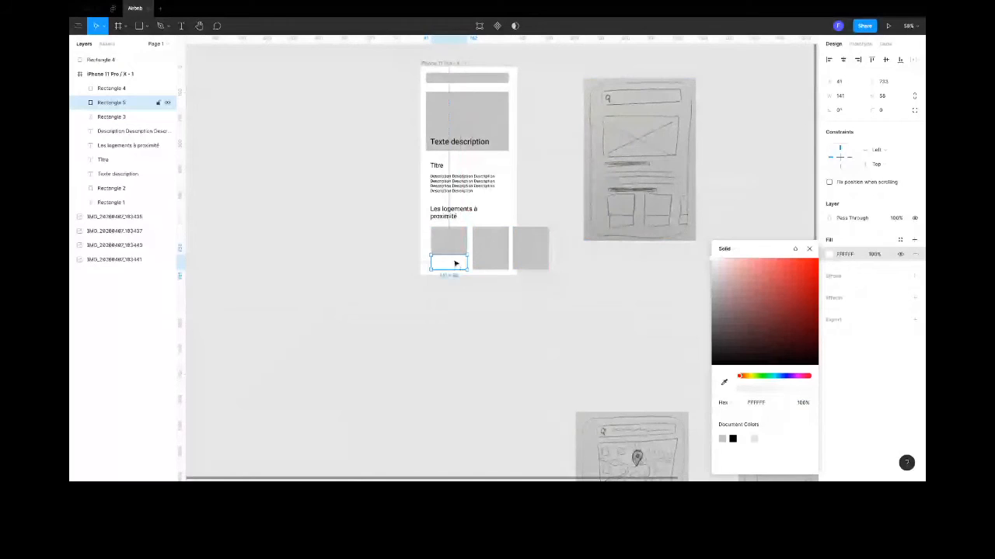
pyautogui.click(451, 257)
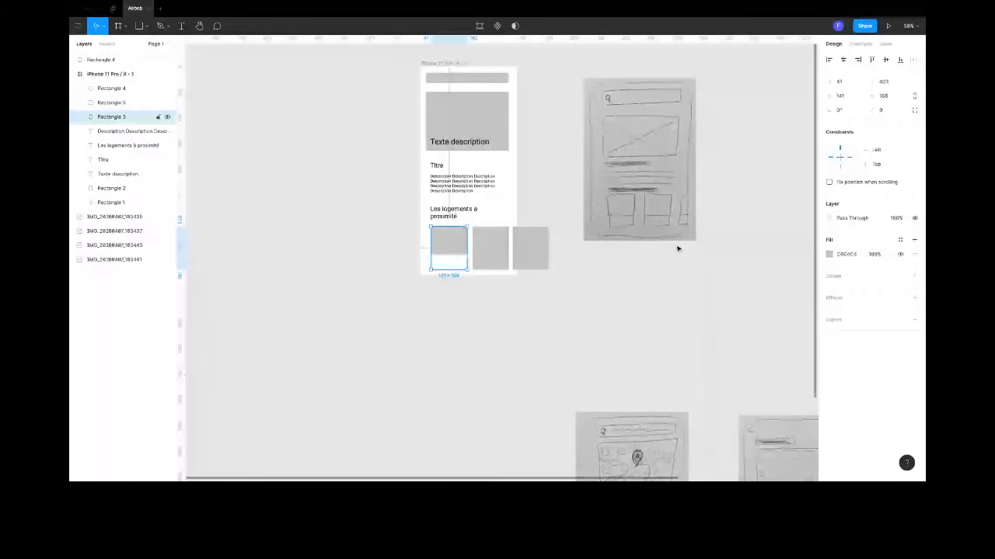
pyautogui.click(599, 298)
# - Copy the white strip onto the lower part of the second card and send that card's grey rectangle to the back
pyautogui.moveTo(451, 262); pyautogui.dragTo(489, 264)
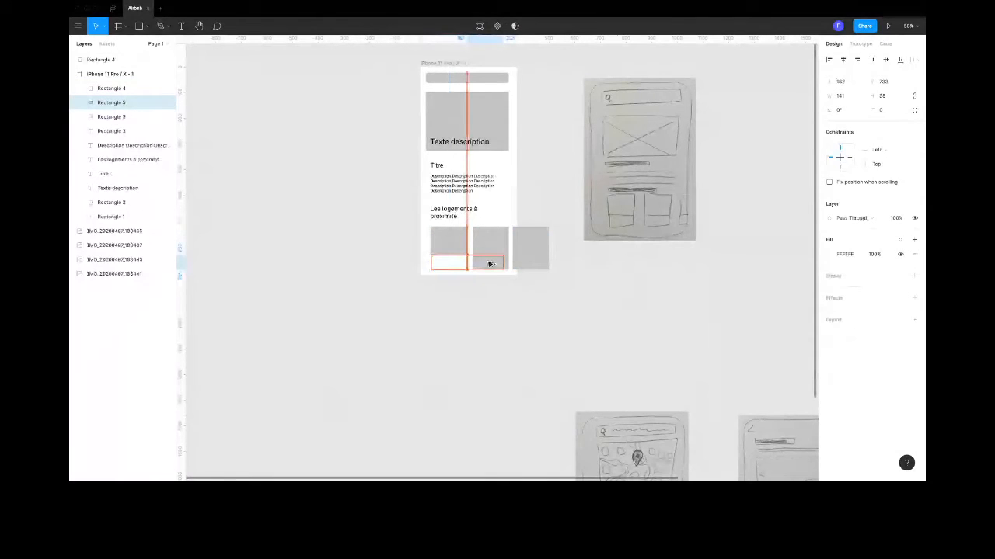
pyautogui.moveTo(489, 264); pyautogui.dragTo(496, 264)
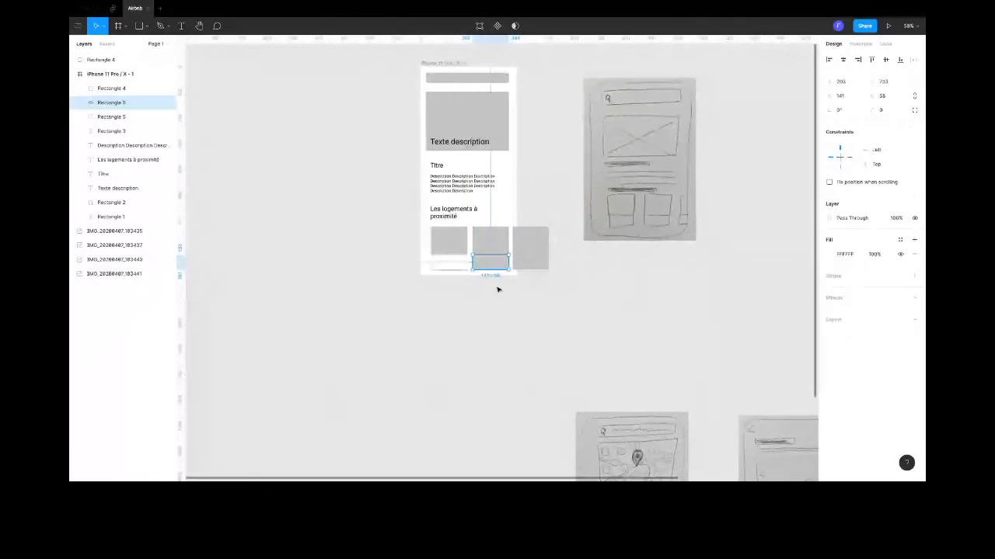
pyautogui.click(487, 265)
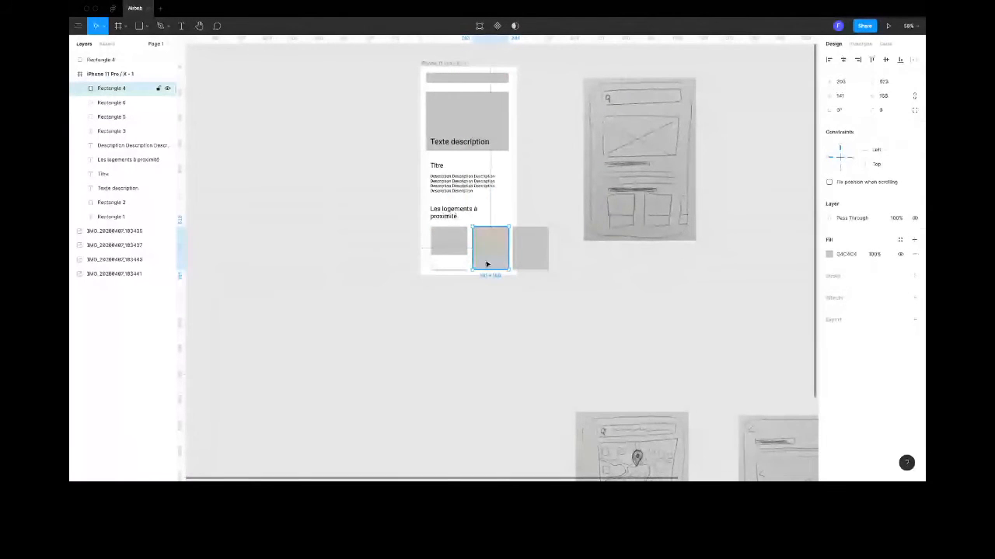
pyautogui.rightClick(487, 264)
pyautogui.click(519, 290)
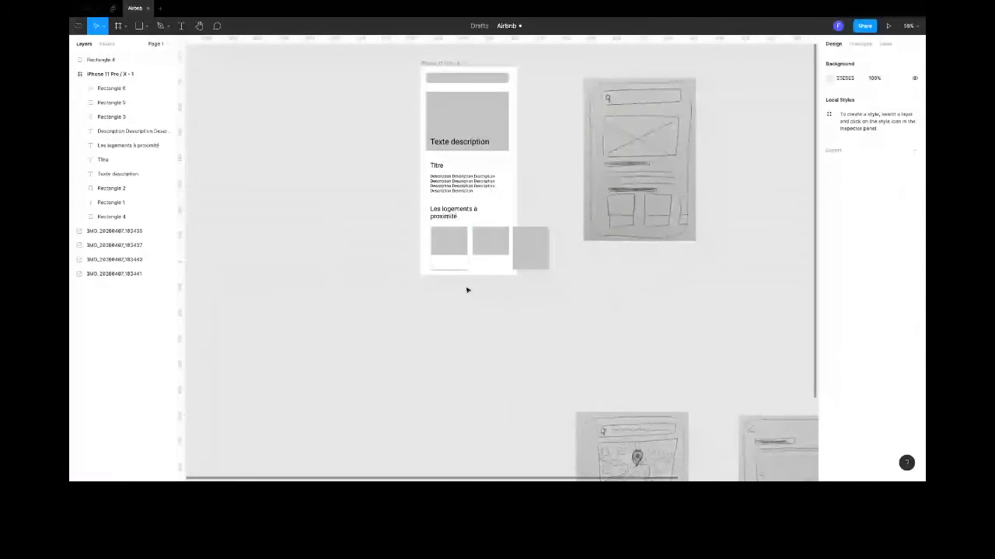
# - Add a drop shadow to the grey rectangle of the second listing card
pyautogui.click(484, 250)
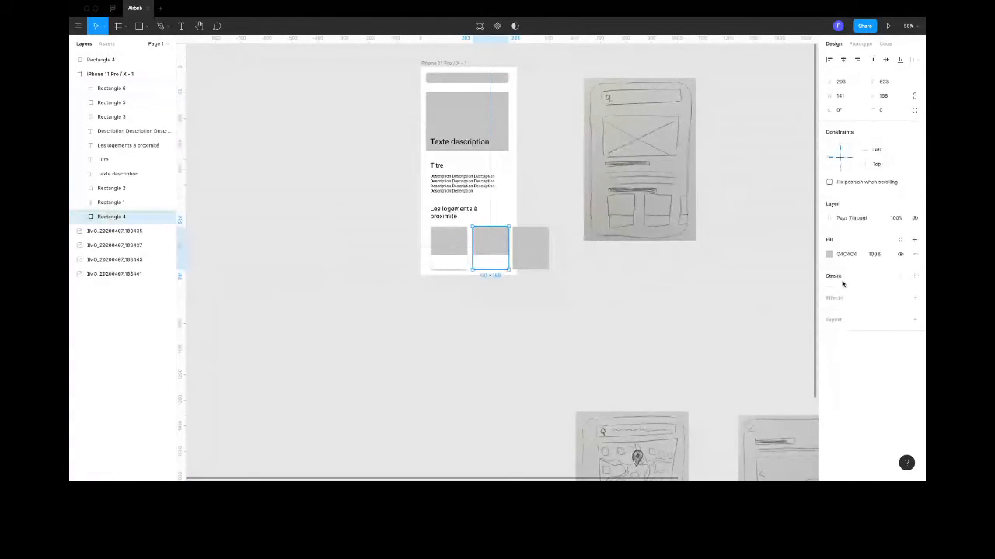
pyautogui.click(845, 297)
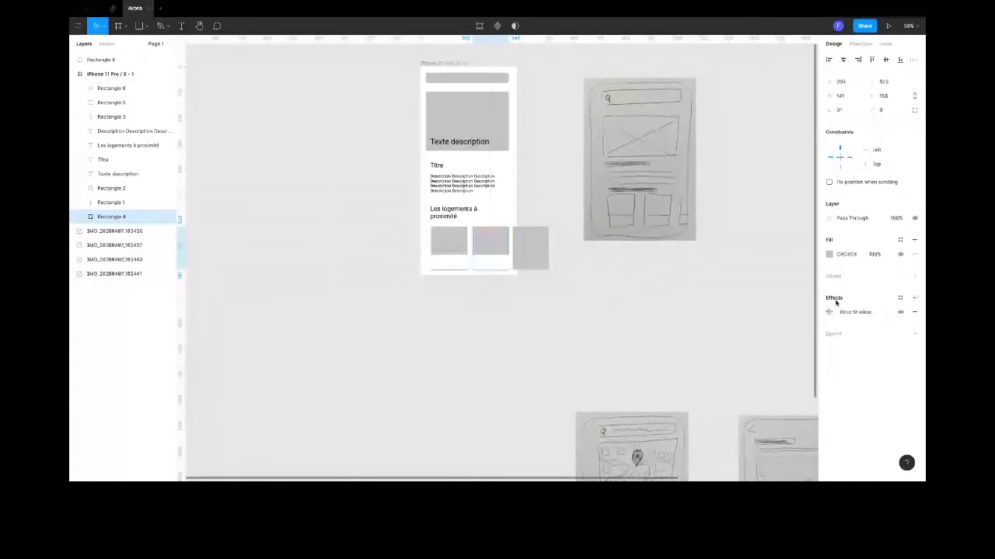
pyautogui.click(605, 314)
# - Draw a small rectangle about 40 × 36 on the empty canvas beside the phone frame and rotate it into a diamond
pyautogui.scroll(2, 451, 162)
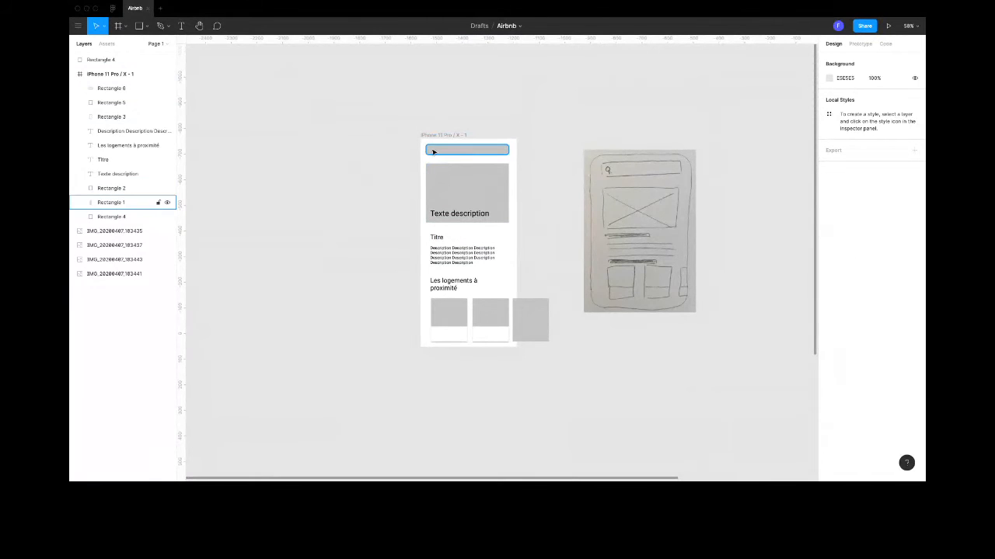
pyautogui.click(147, 27)
pyautogui.click(124, 43)
pyautogui.moveTo(297, 164)
pyautogui.mouseDown()
pyautogui.moveTo(313, 154)
pyautogui.moveTo(295, 154)
pyautogui.mouseUp()
pyautogui.scroll(10, 303, 155)
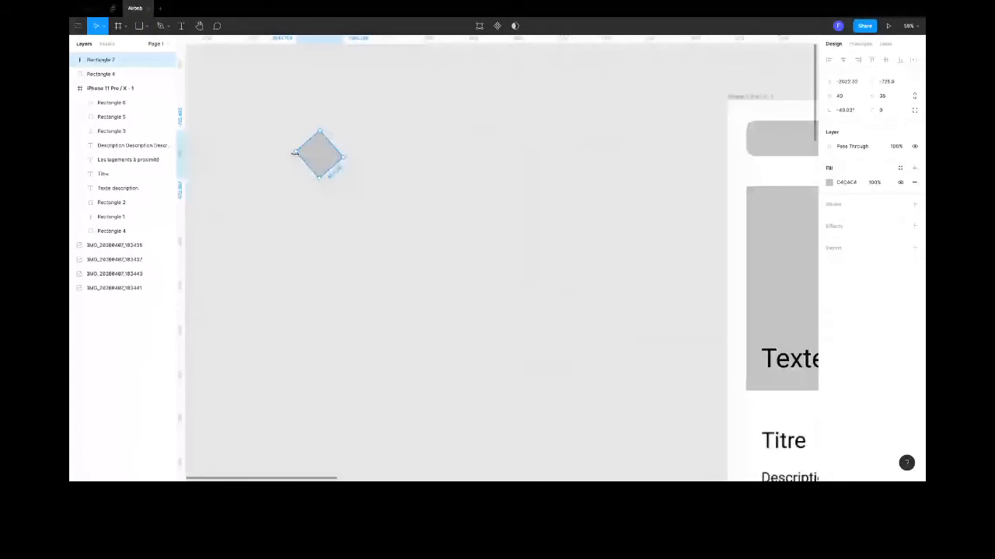
# - Edit the diamond's vector points and delete the leftmost one to leave an open chevron pointing right
pyautogui.doubleClick(310, 138)
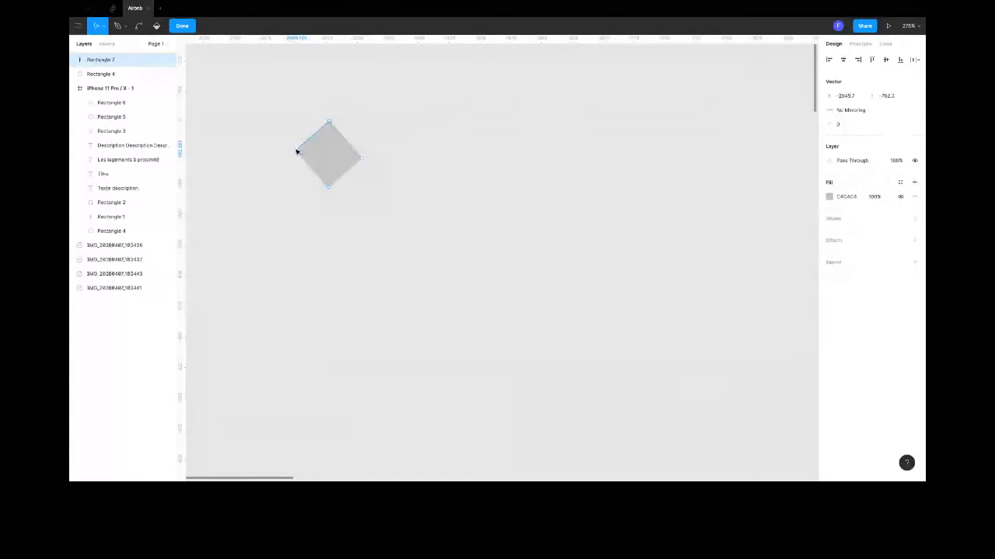
pyautogui.click(296, 152)
pyautogui.press('Delete')
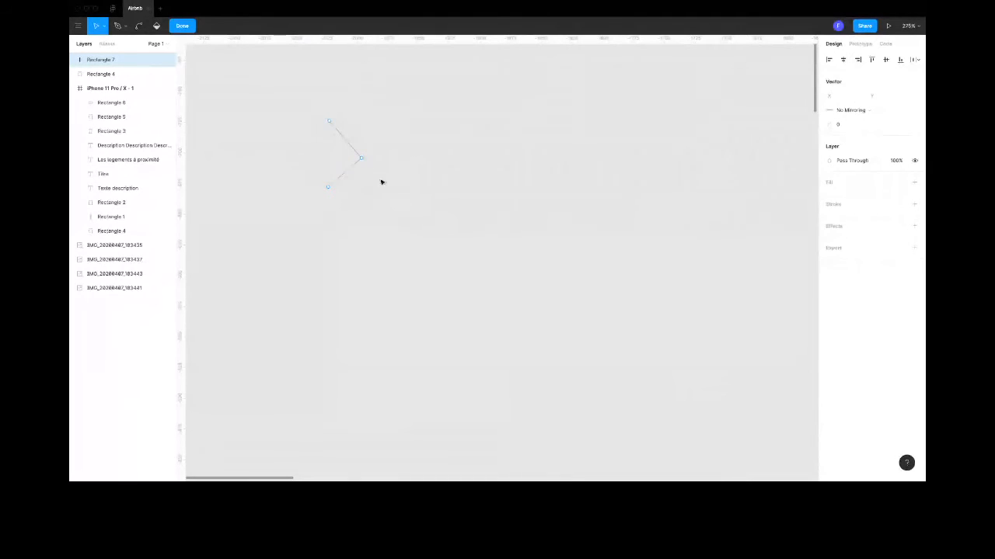
pyautogui.hotkey('ctrl', 'z')
pyautogui.press('Escape')
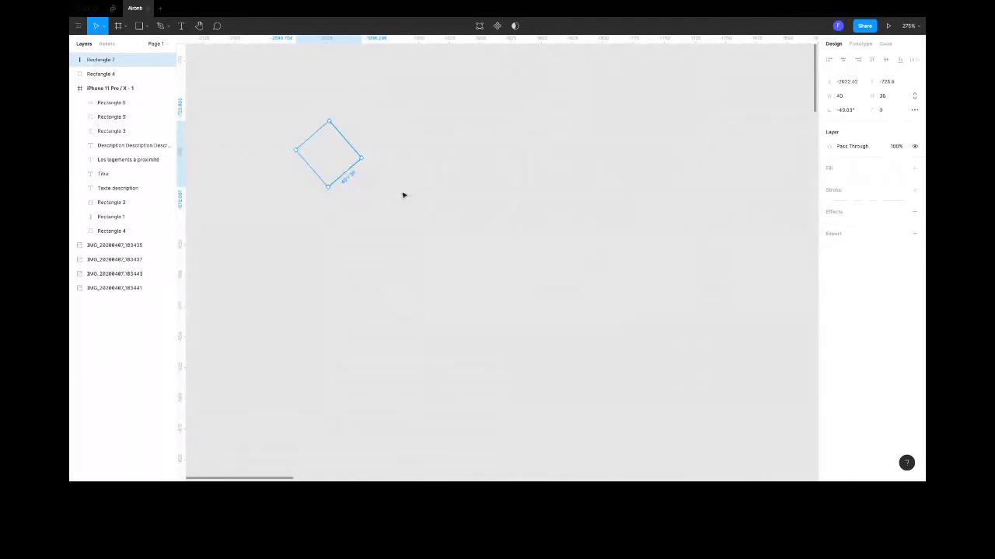
# - Move the chevron next to the phone frame and give it a black (000000) inside stroke of width 2
pyautogui.scroll(-3, 403, 195)
pyautogui.moveTo(376, 183)
pyautogui.mouseDown()
pyautogui.moveTo(751, 171)
pyautogui.moveTo(570, 165)
pyautogui.moveTo(538, 181)
pyautogui.mouseUp()
pyautogui.click(914, 189)
pyautogui.click(839, 219)
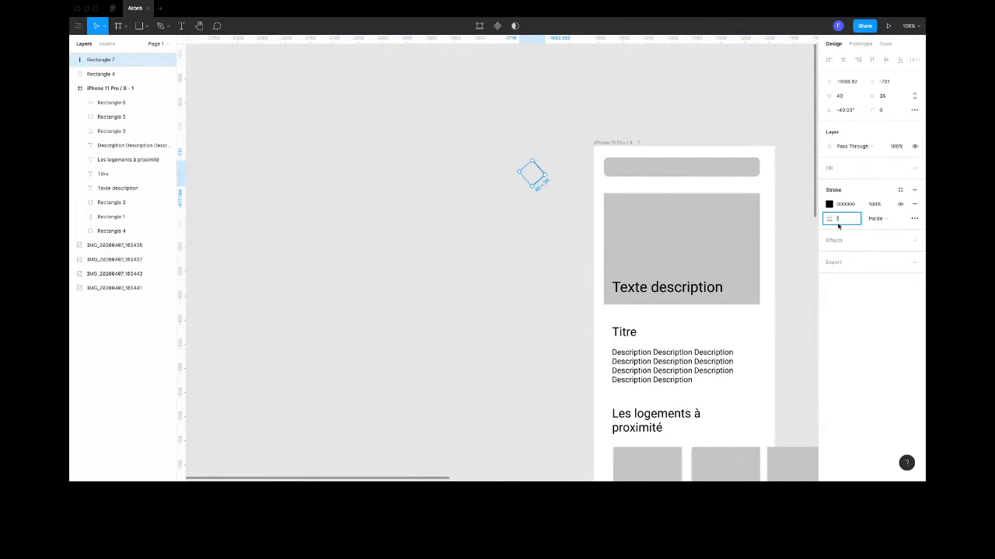
pyautogui.click(532, 181)
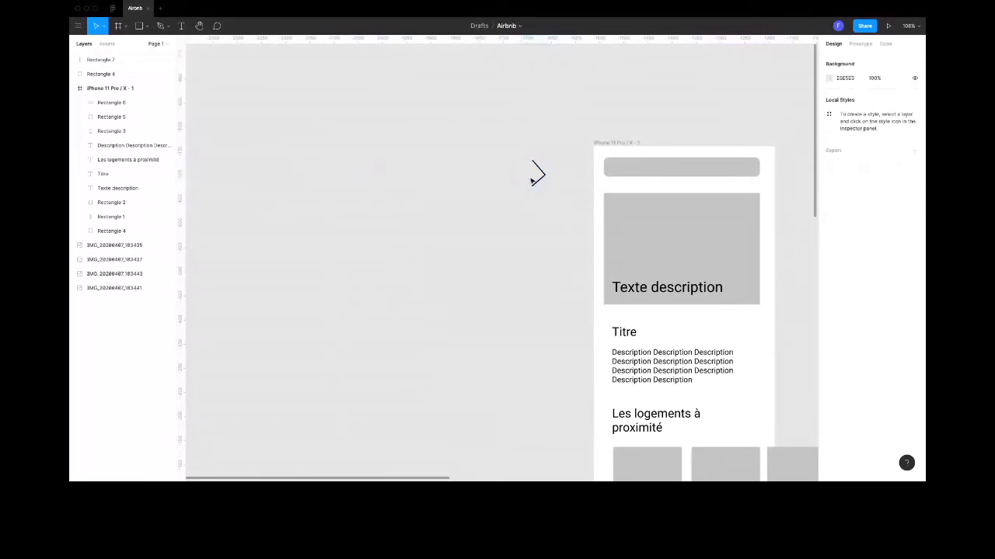
# - Shrink the chevron to about 21.5 × 19.35 and place it inside the right end of the search bar
pyautogui.moveTo(532, 181); pyautogui.dragTo(743, 162)
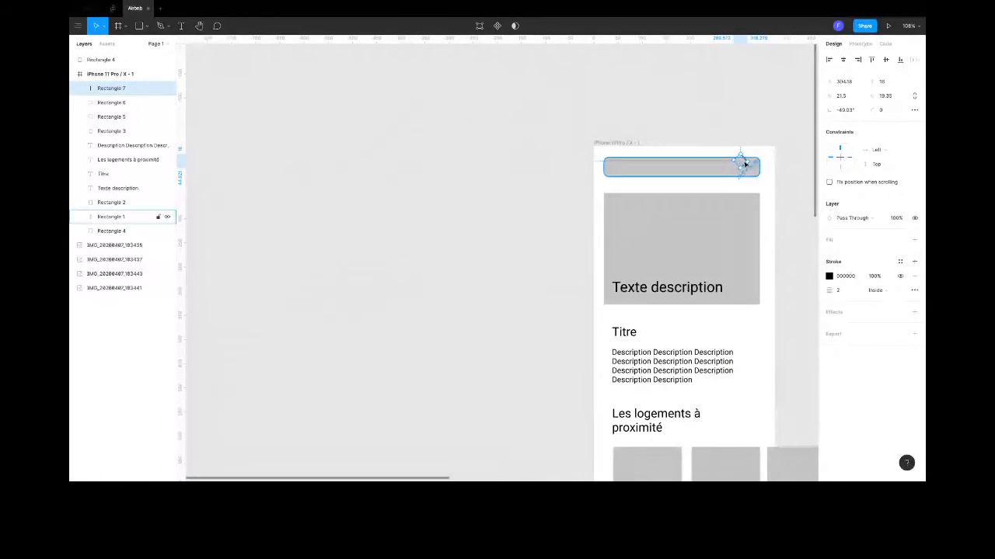
pyautogui.hotkey('shift', 'Down')
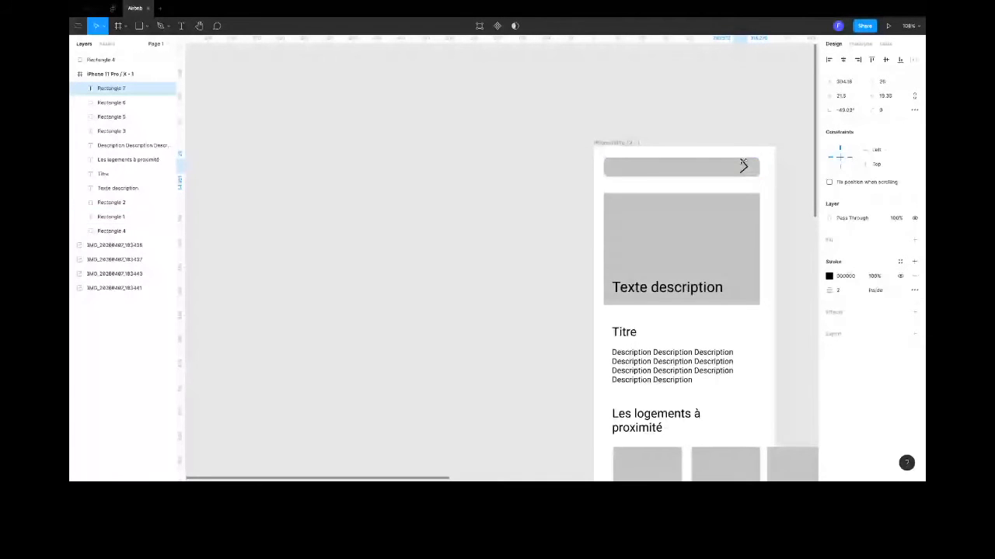
pyautogui.press('Right')
pyautogui.press('Right')
pyautogui.press('Right')
# - Change the search bar rectangle's fill colour to FAFAFA
pyautogui.click(559, 176)
pyautogui.click(559, 176)
pyautogui.click(829, 254)
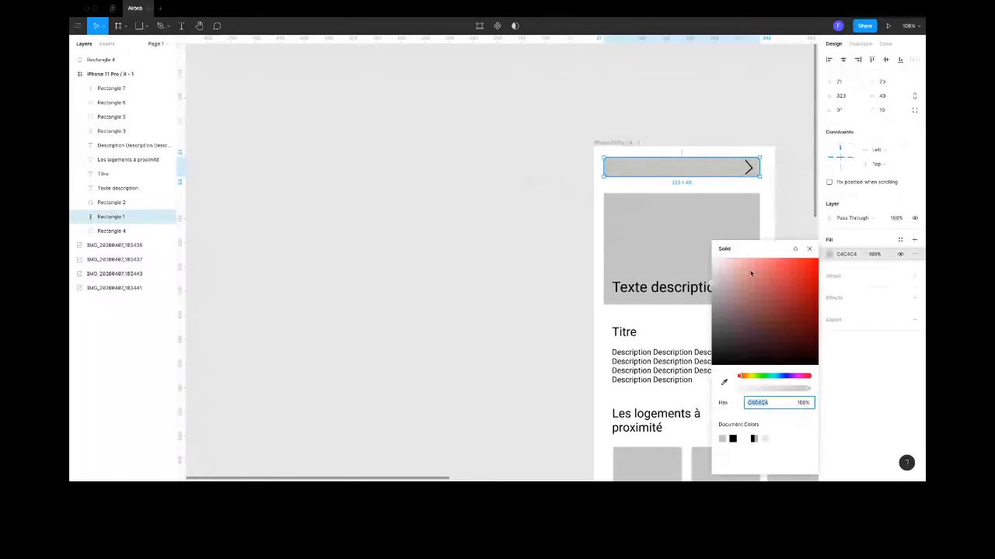
pyautogui.write('FAFAFA')
pyautogui.press('Return')
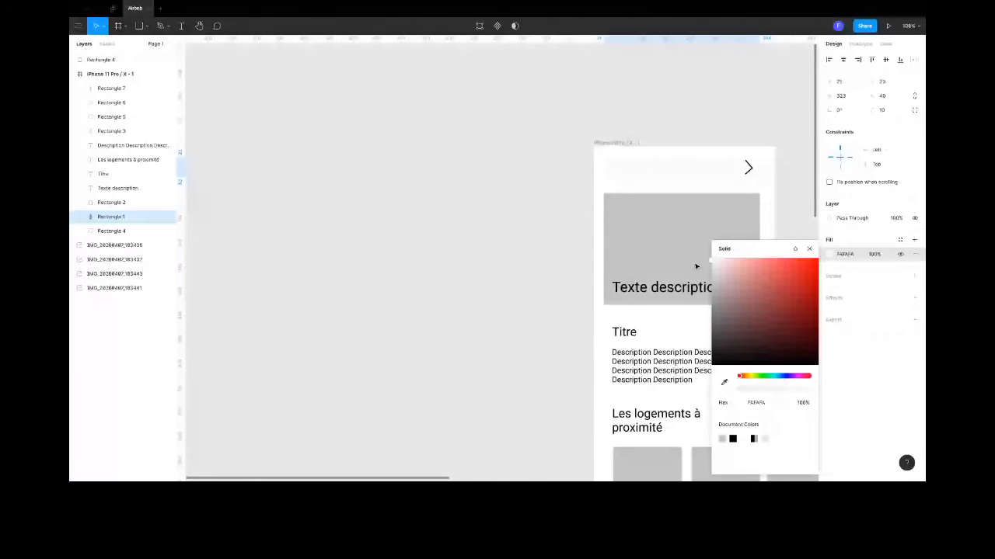
pyautogui.click(461, 176)
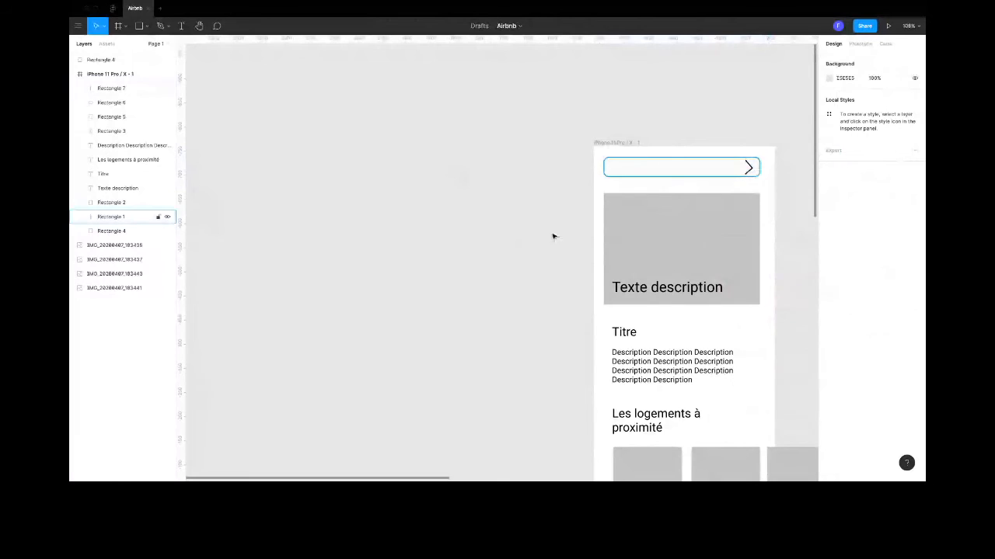
# - Delete the home page reference sketch beside the phone frame
pyautogui.scroll(-5, 670, 238)
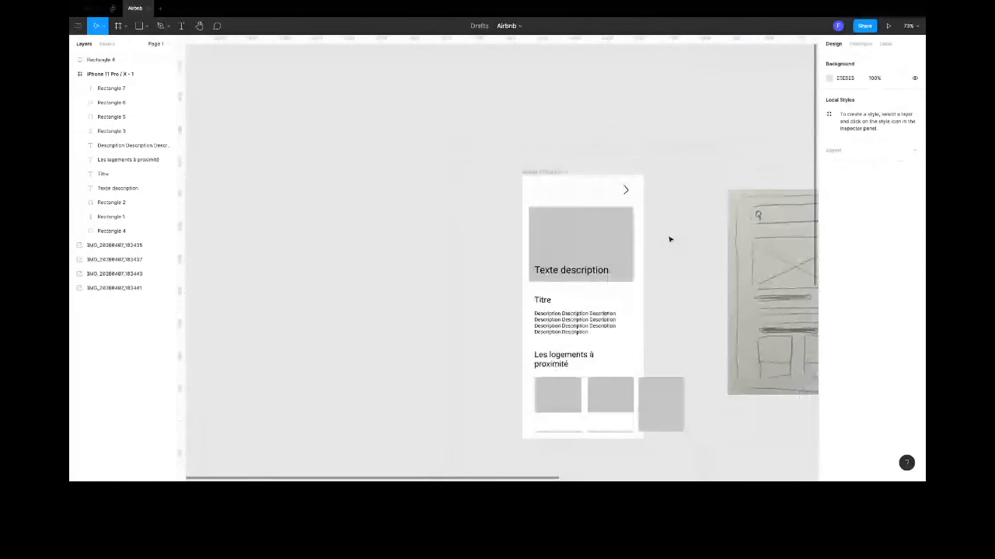
pyautogui.scroll(-1, 674, 254)
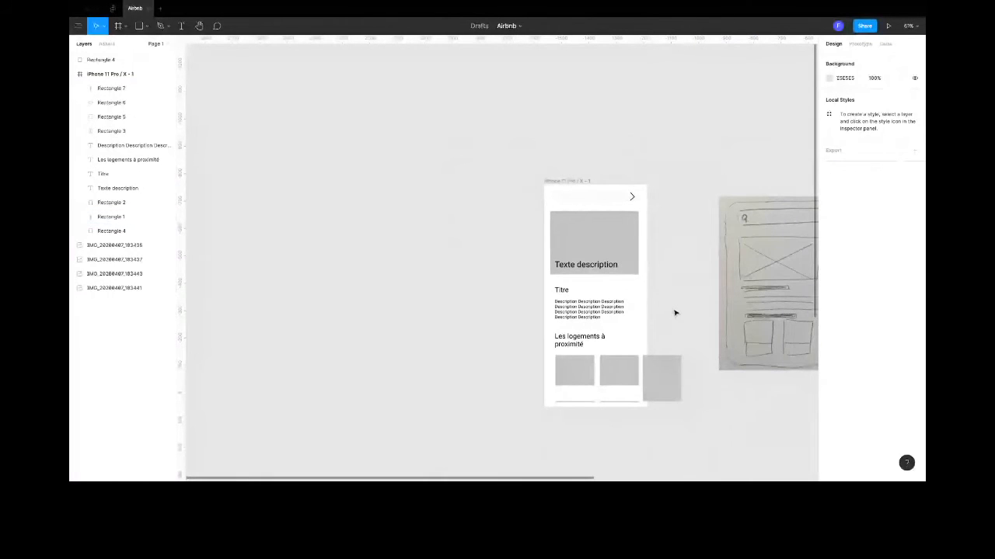
pyautogui.hscroll(5, 678, 333)
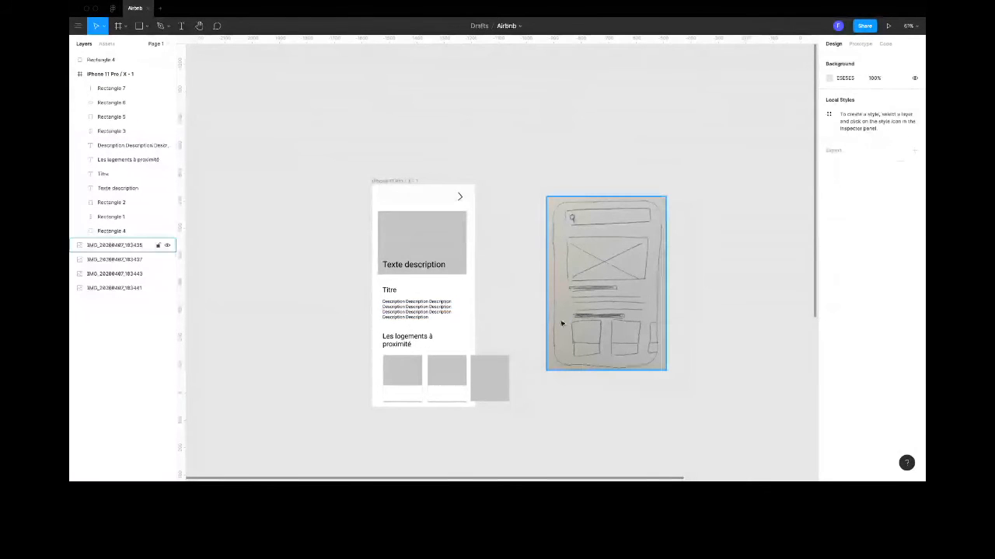
pyautogui.click(622, 282)
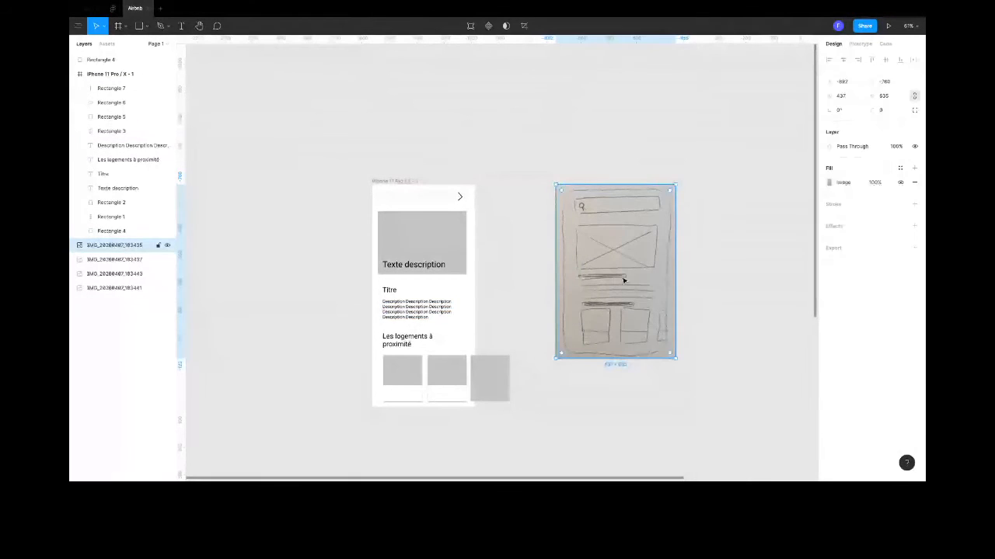
pyautogui.press('Delete')
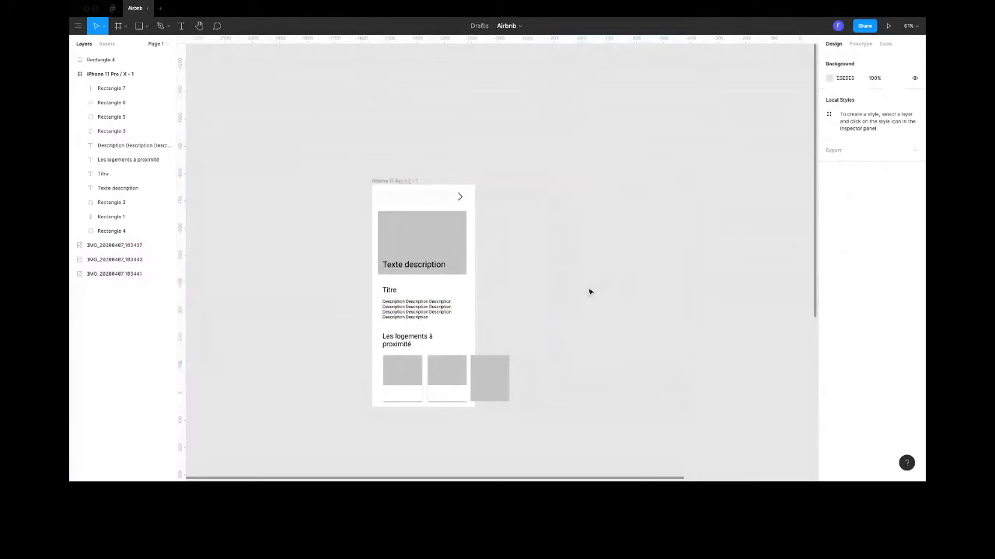
# - Move the map page sketch up beside the home page frame, where the deleted sketch was
pyautogui.scroll(-2, 589, 292)
pyautogui.scroll(-2, 589, 292)
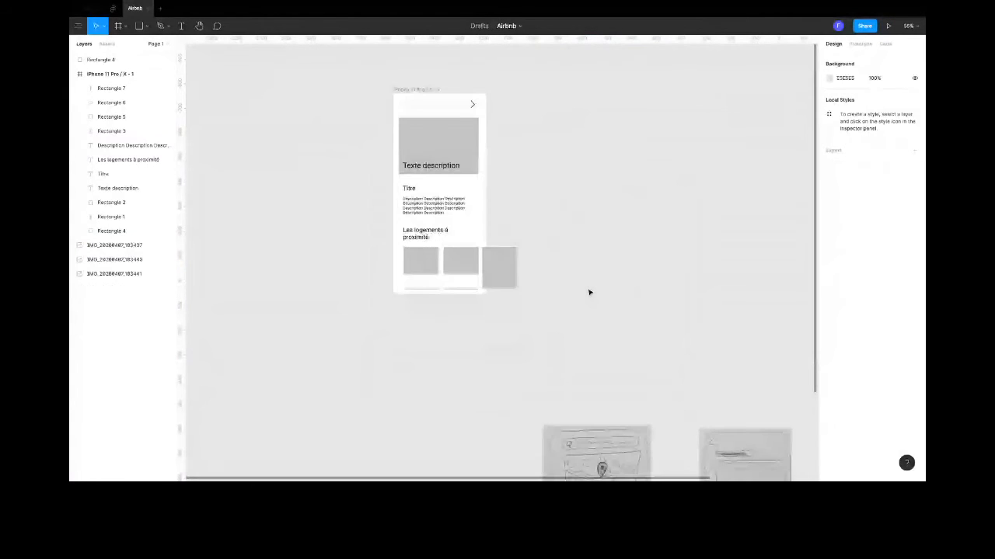
pyautogui.scroll(1, 589, 292)
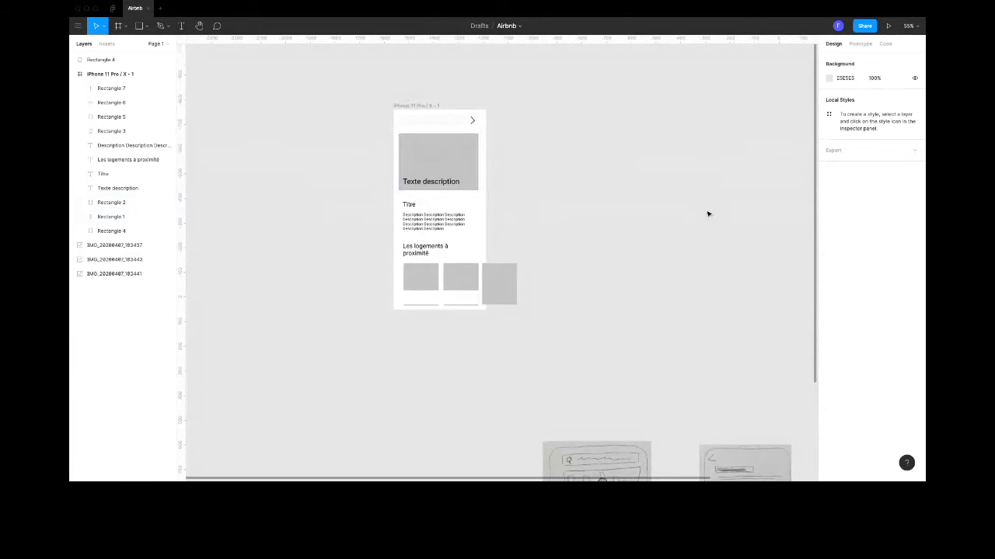
pyautogui.scroll(-5, 708, 213)
pyautogui.moveTo(577, 363); pyautogui.dragTo(612, 114)
pyautogui.scroll(3, 611, 113)
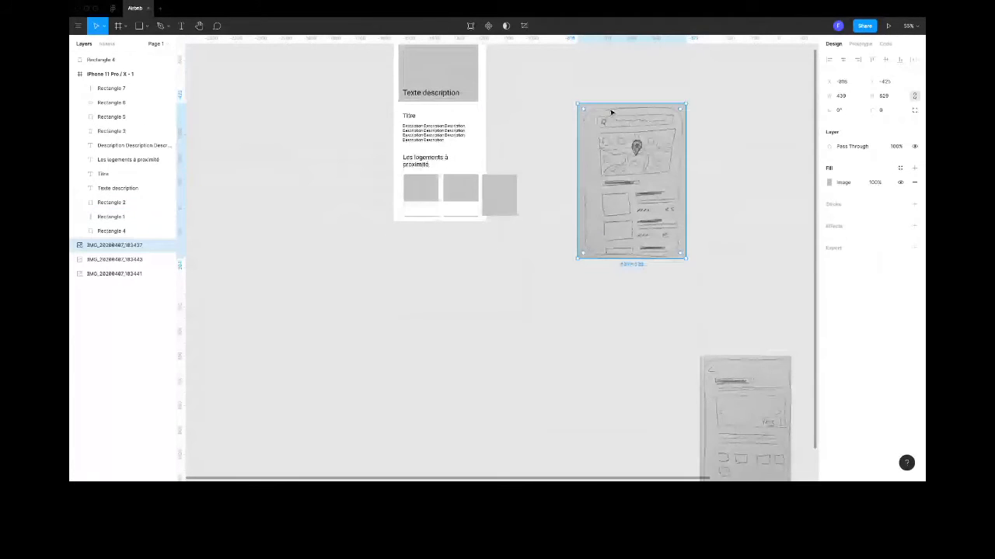
pyautogui.scroll(3, 611, 112)
pyautogui.moveTo(624, 234); pyautogui.dragTo(608, 163)
pyautogui.scroll(-3, 655, 283)
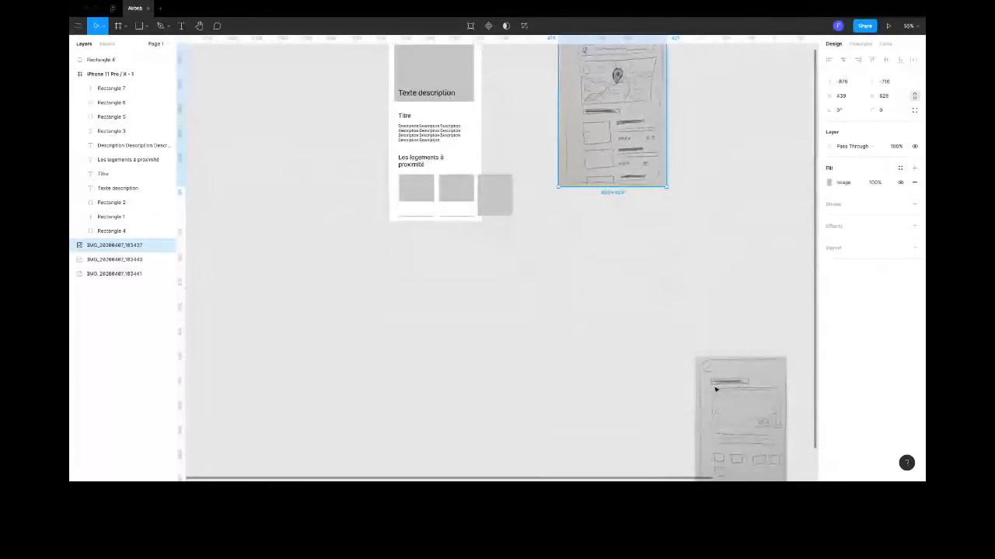
# - Move the two remaining sketches up to line up in a row to the right of the map page sketch
pyautogui.click(718, 388)
pyautogui.moveTo(717, 389); pyautogui.dragTo(736, 84)
pyautogui.hscroll(4, 609, 355)
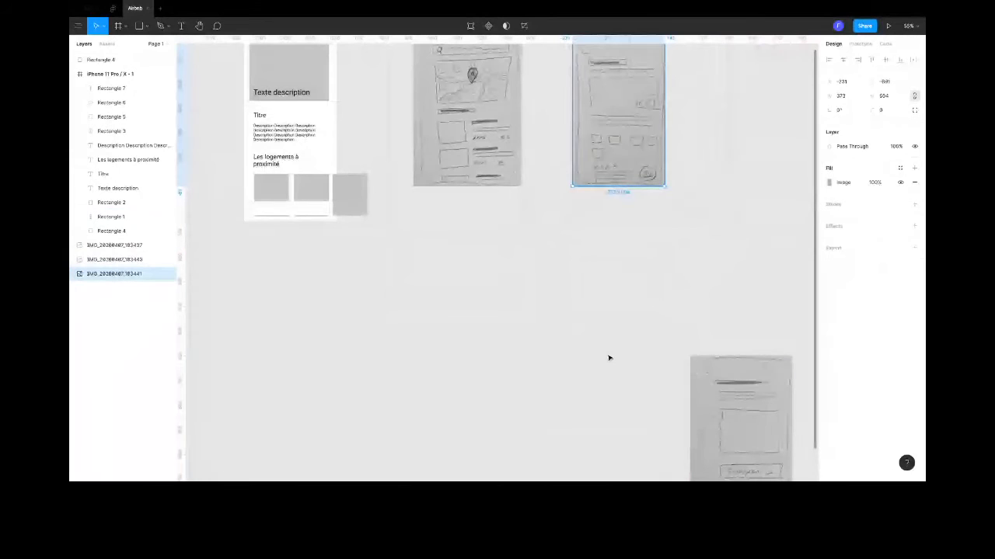
pyautogui.click(726, 418)
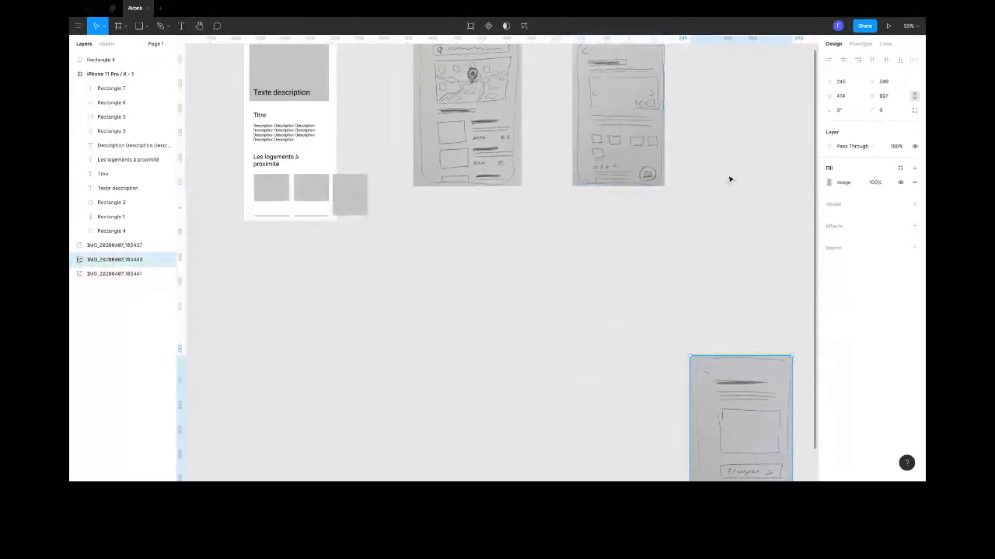
pyautogui.moveTo(740, 411); pyautogui.dragTo(767, 101)
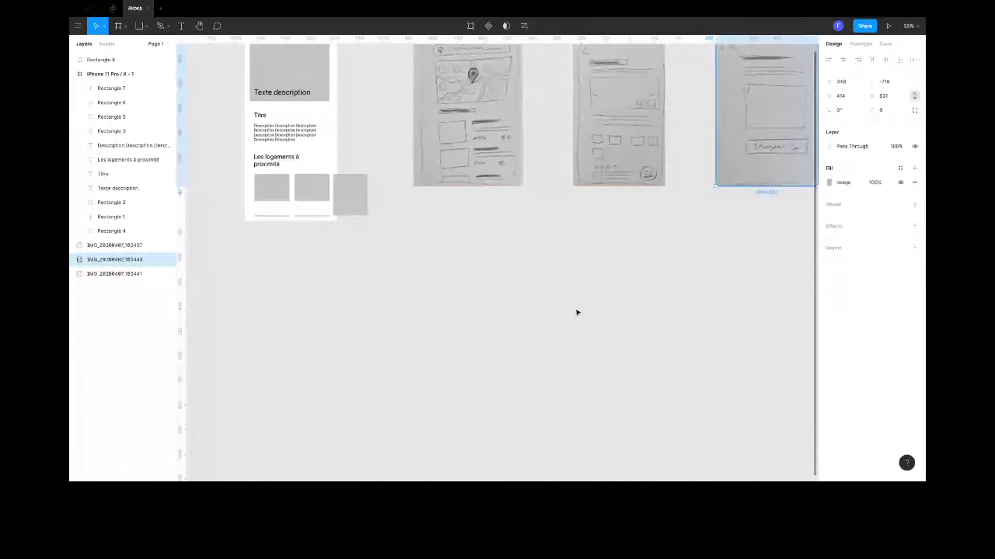
pyautogui.scroll(4, 576, 313)
pyautogui.hscroll(-4, 577, 312)
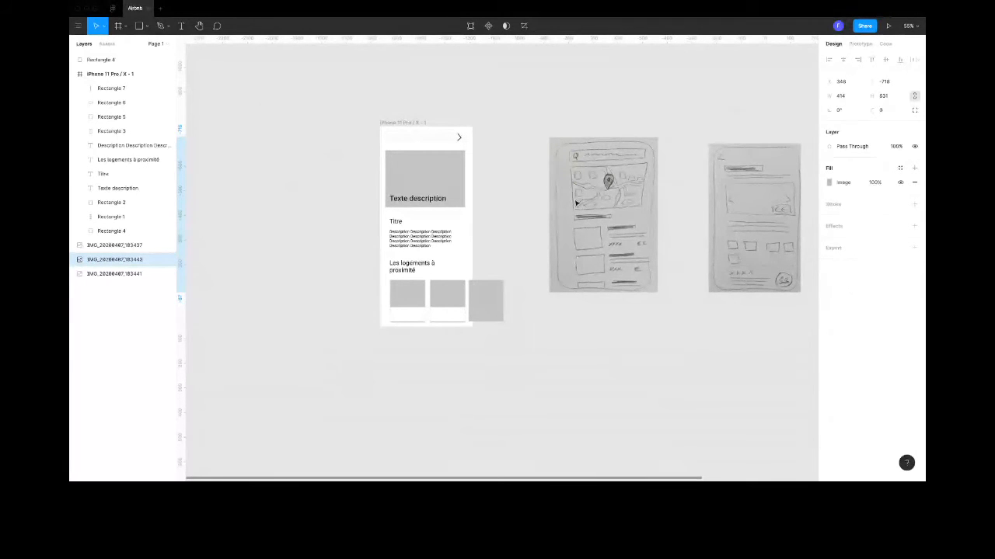
# - Switch to prototyping and set the rightmost sketch's interaction trigger to On Tap
pyautogui.click(860, 44)
pyautogui.click(847, 78)
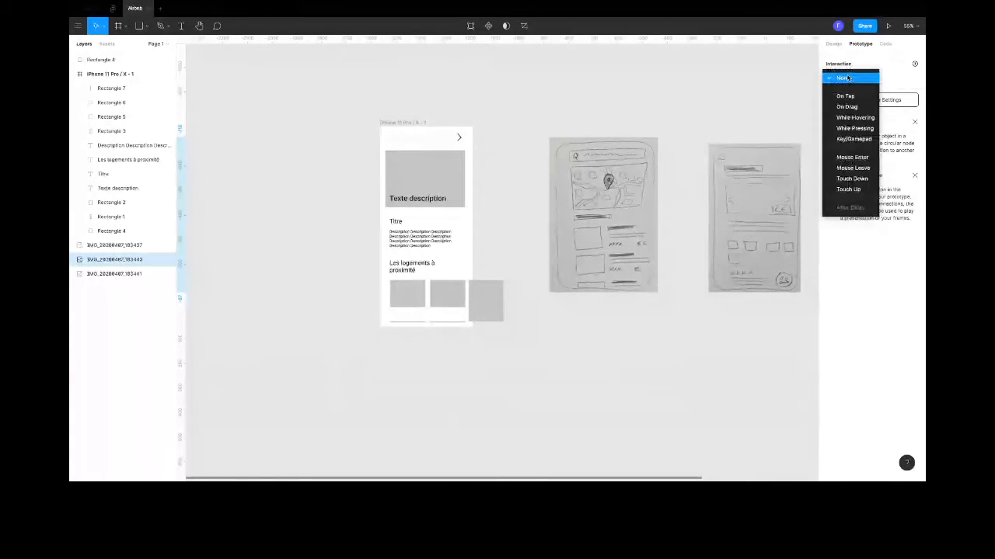
pyautogui.click(850, 95)
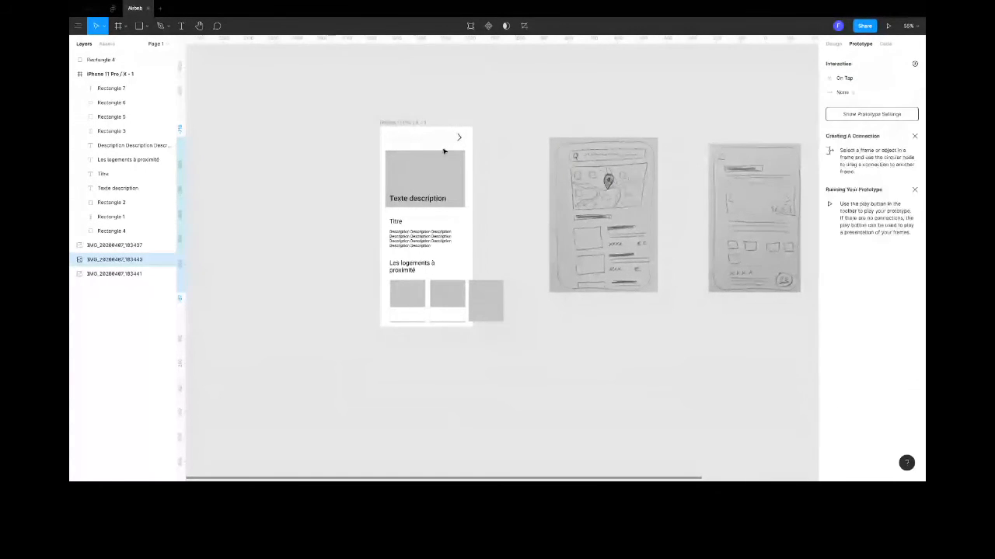
pyautogui.press('Escape')
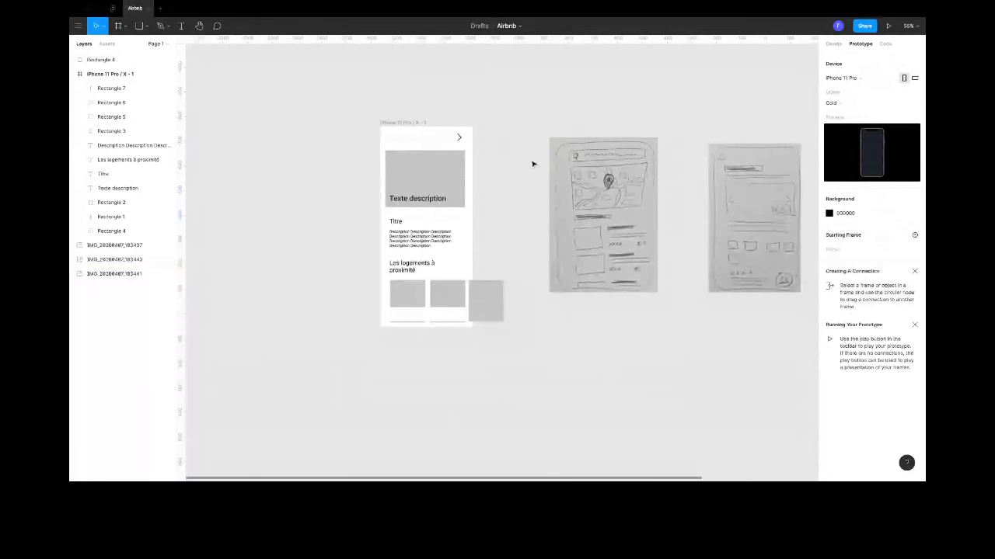
# - Try to connect the search bar's chevron to the map page sketch with a prototype link
pyautogui.click(436, 139)
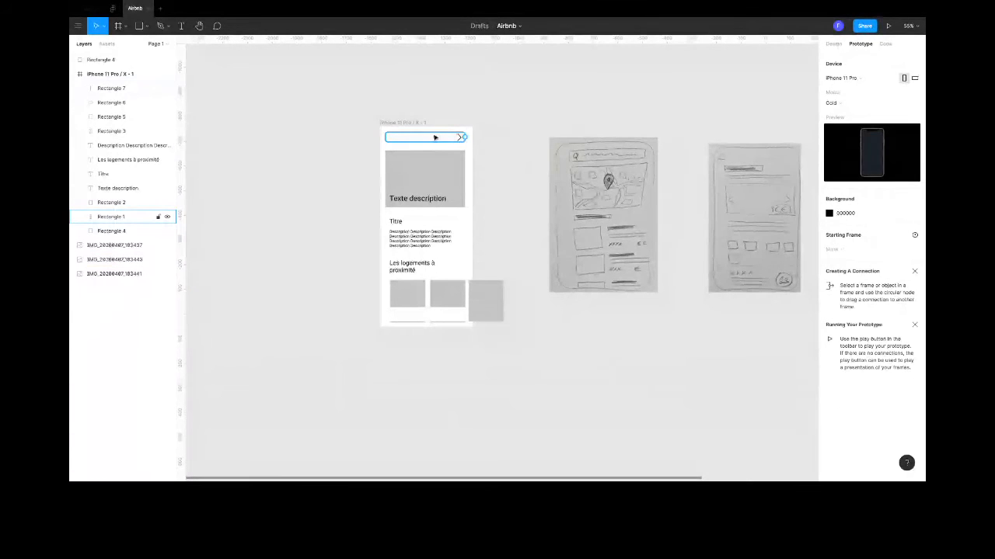
pyautogui.click(460, 139)
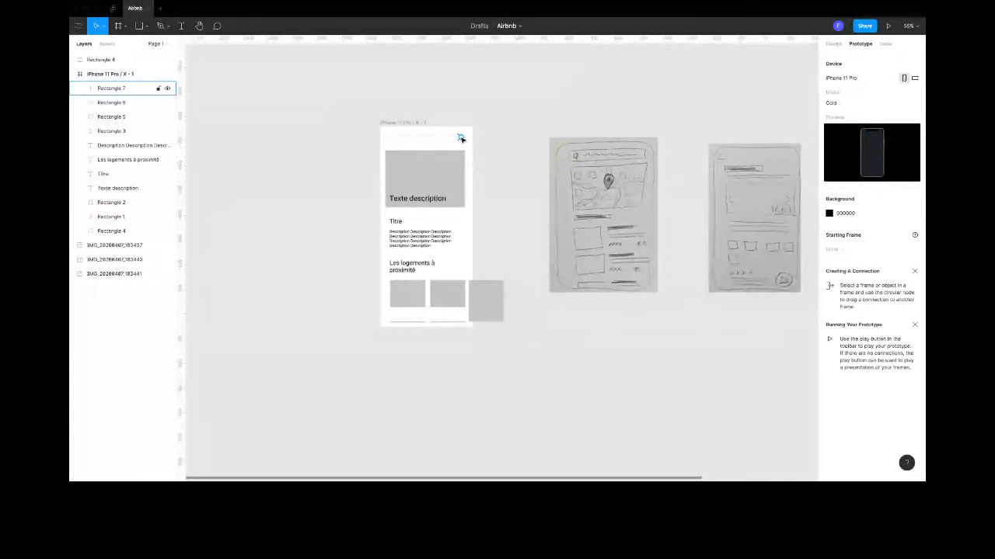
pyautogui.moveTo(461, 138)
pyautogui.mouseDown()
pyautogui.moveTo(546, 217)
pyautogui.moveTo(564, 208)
pyautogui.moveTo(545, 216)
pyautogui.mouseUp()
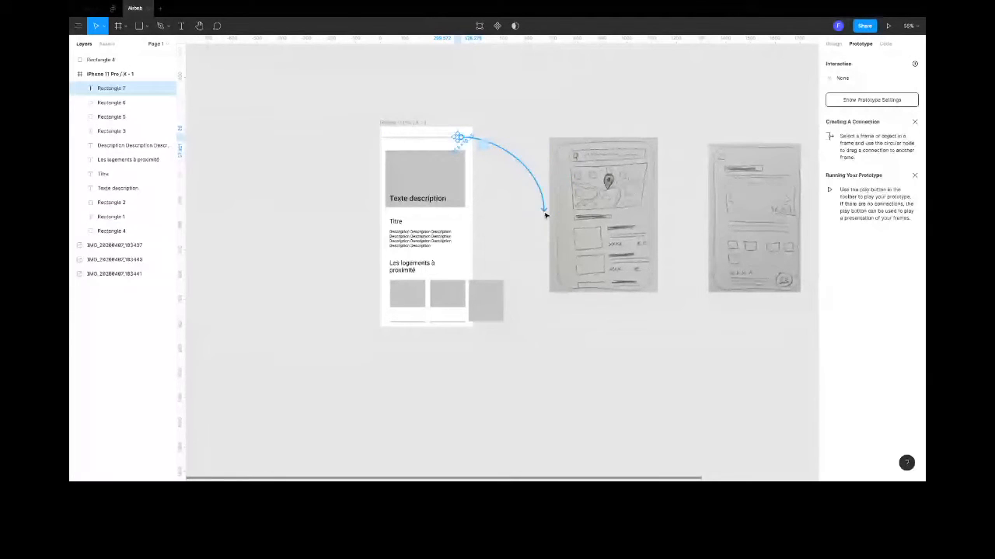
pyautogui.moveTo(546, 215); pyautogui.dragTo(546, 215)
# - Draw a rectangle covering the whole map page sketch, slightly larger than the sketch
pyautogui.click(575, 211)
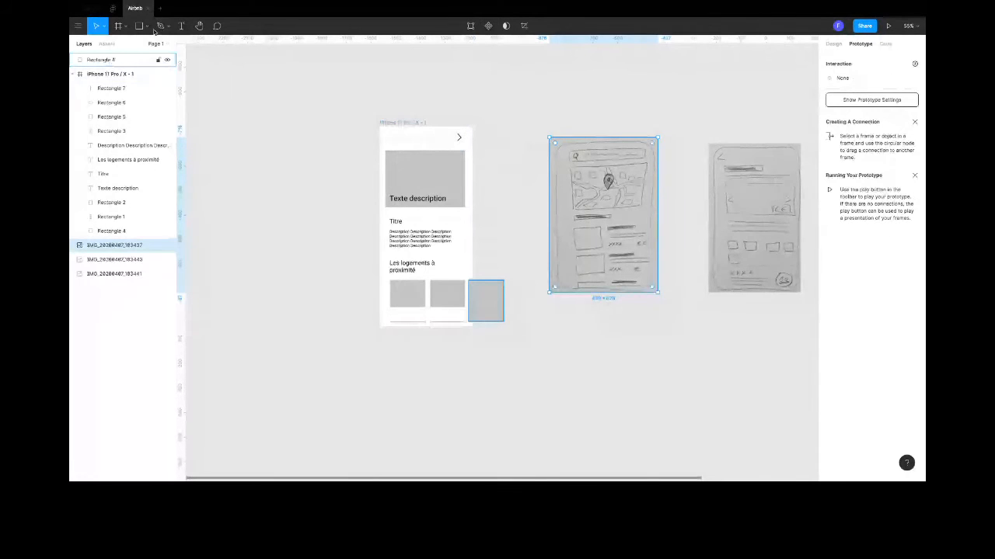
pyautogui.click(140, 26)
pyautogui.moveTo(544, 126); pyautogui.dragTo(662, 299)
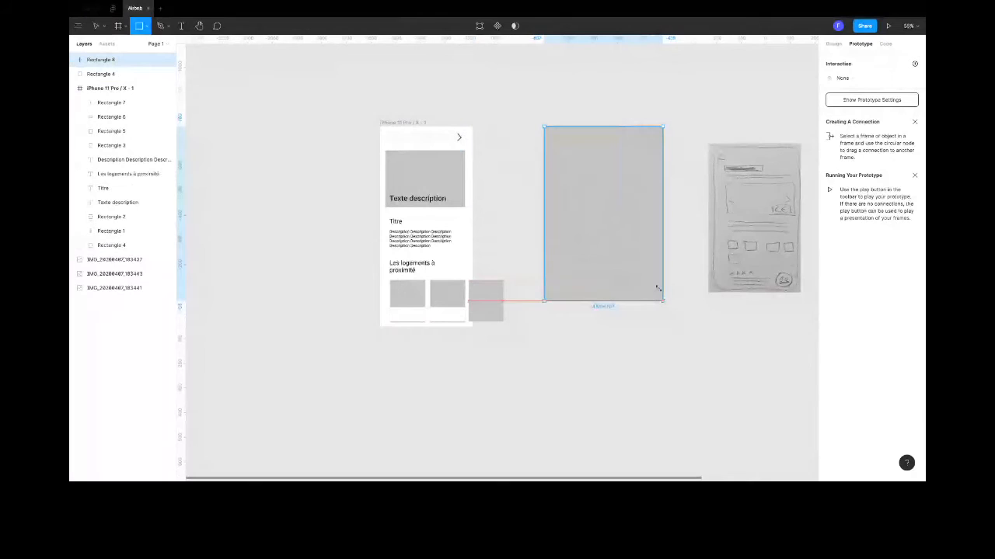
# - Send the covering rectangle behind the map page sketch and try to link the search bar's chevron to it
pyautogui.rightClick(635, 294)
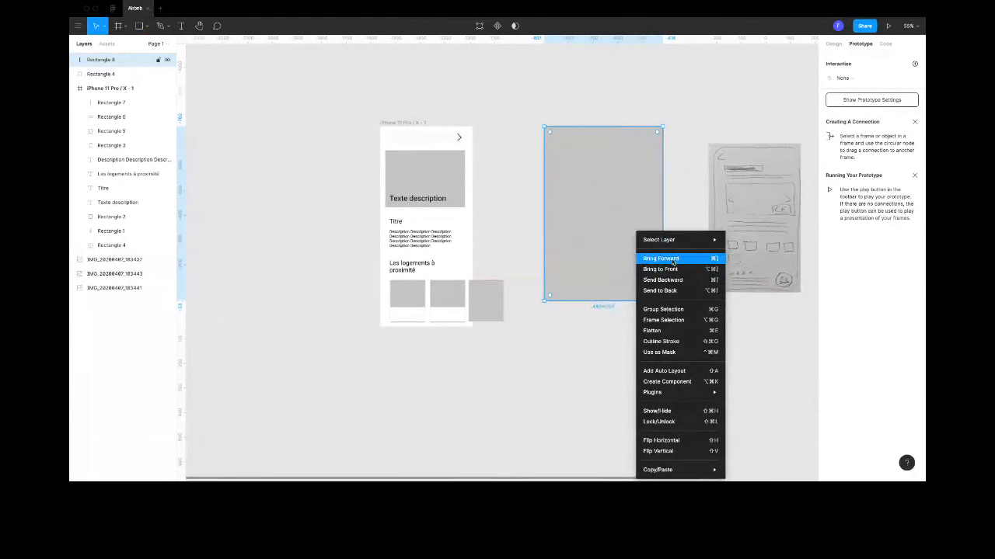
pyautogui.click(660, 291)
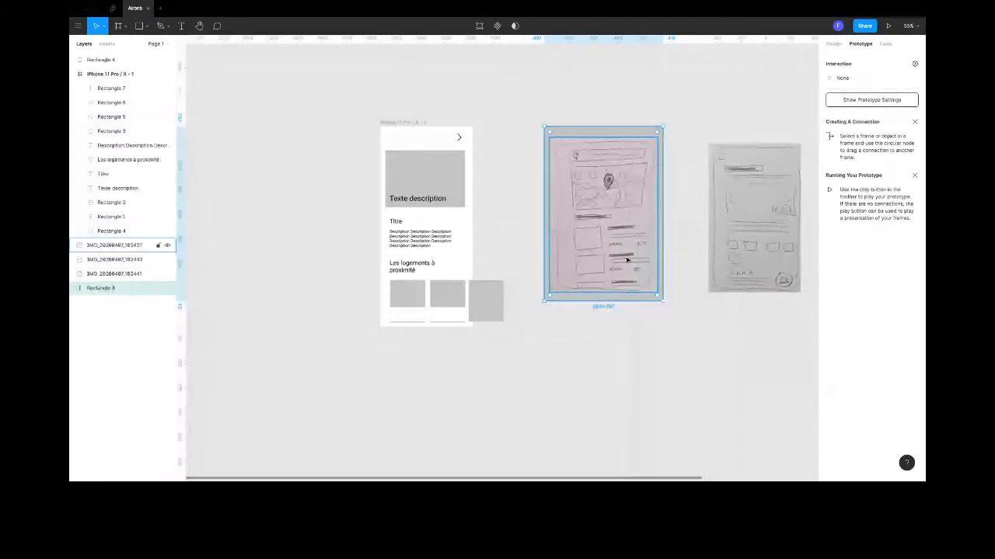
pyautogui.click(470, 144)
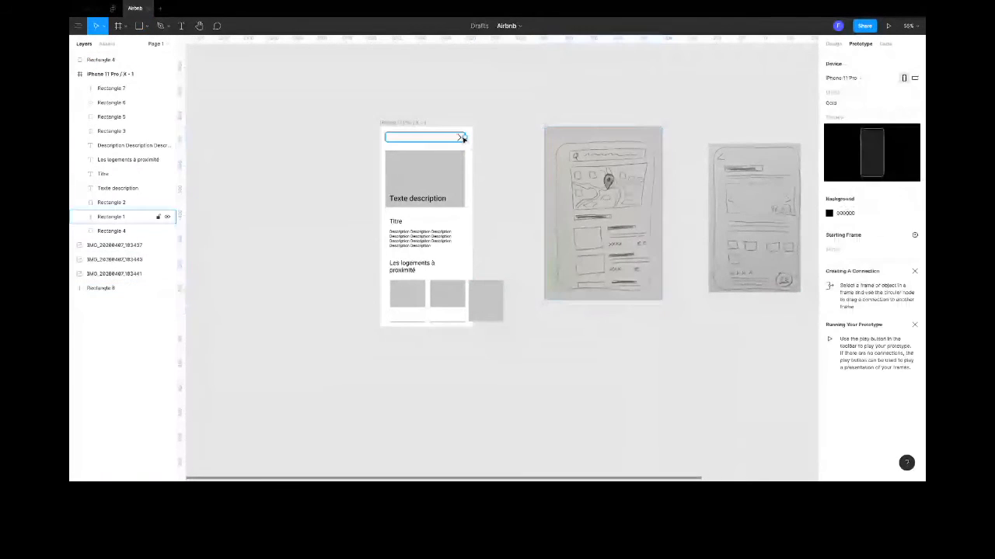
pyautogui.click(462, 138)
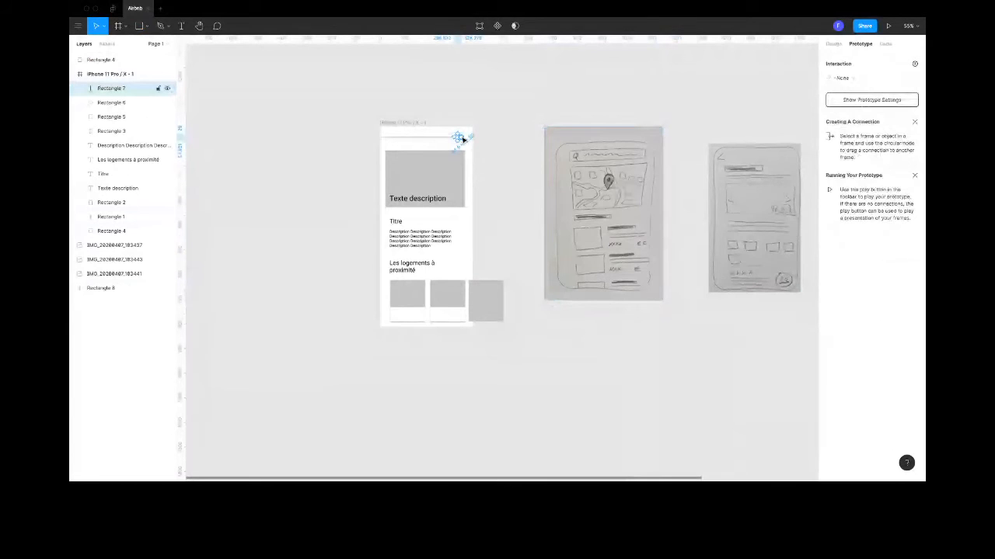
pyautogui.moveTo(462, 139)
pyautogui.mouseDown()
pyautogui.moveTo(551, 222)
pyautogui.moveTo(530, 225)
pyautogui.mouseUp()
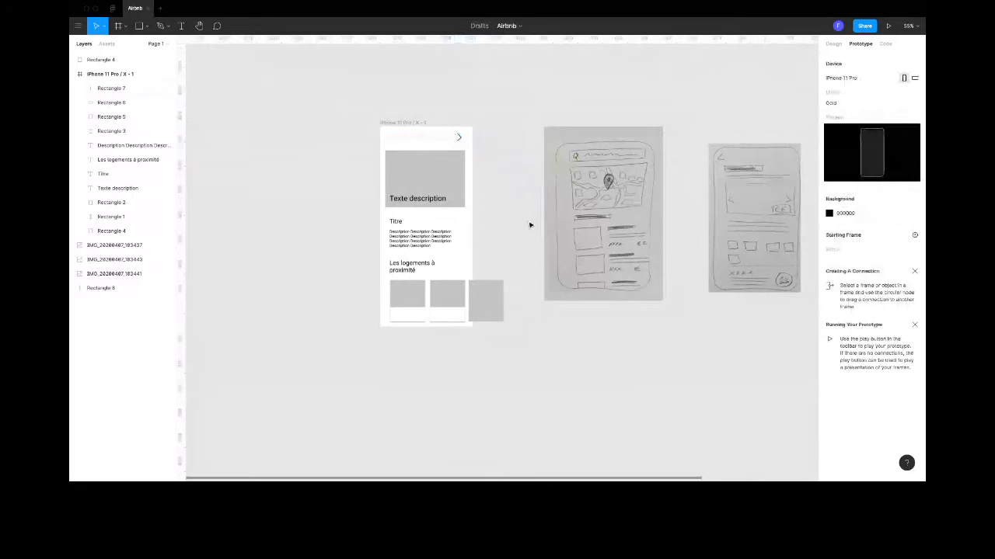
# - Create a new iPhone 11 Pro / X frame and place it over the map page sketch, beside the home page frame
pyautogui.click(125, 25)
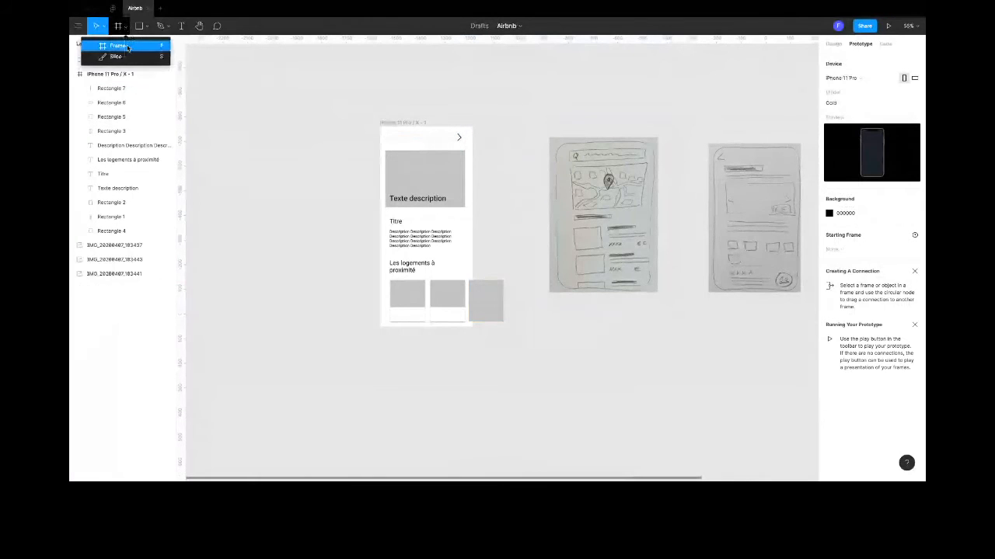
pyautogui.click(105, 43)
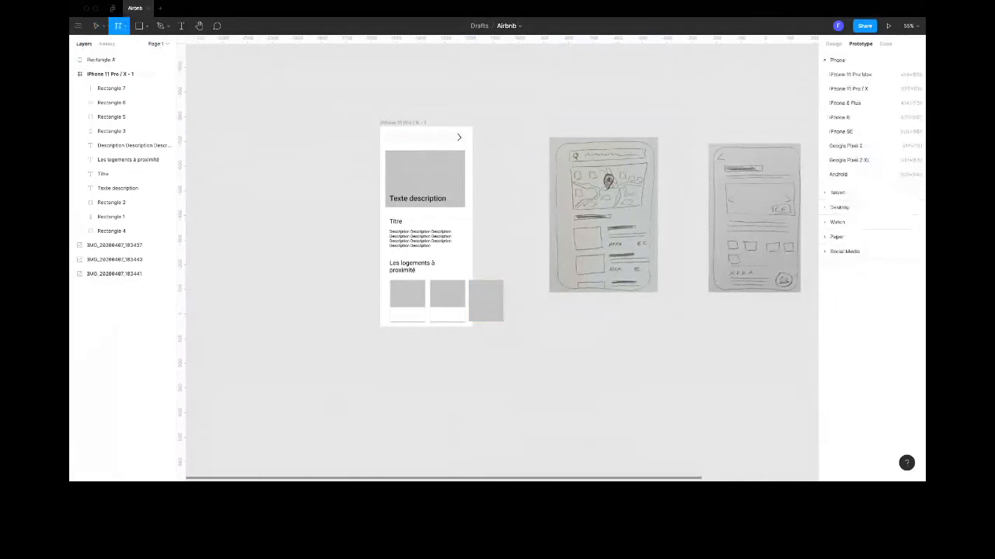
pyautogui.click(853, 89)
pyautogui.moveTo(784, 264)
pyautogui.mouseDown()
pyautogui.moveTo(497, 261)
pyautogui.moveTo(480, 244)
pyautogui.mouseUp()
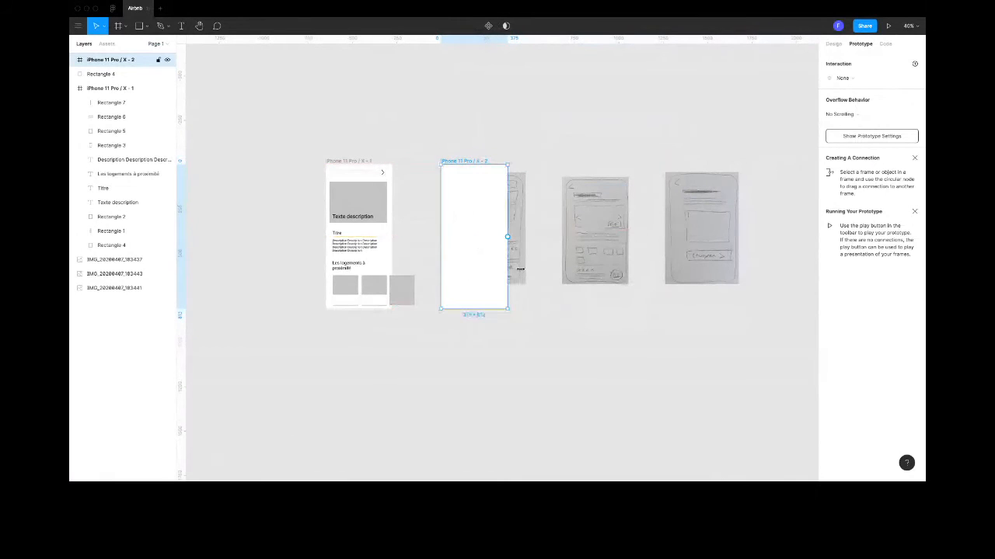
# - Shrink the map page sketch to about 321 × 460, bring it in front of the second frame and centre it there
pyautogui.click(513, 262)
pyautogui.moveTo(526, 283); pyautogui.dragTo(505, 254)
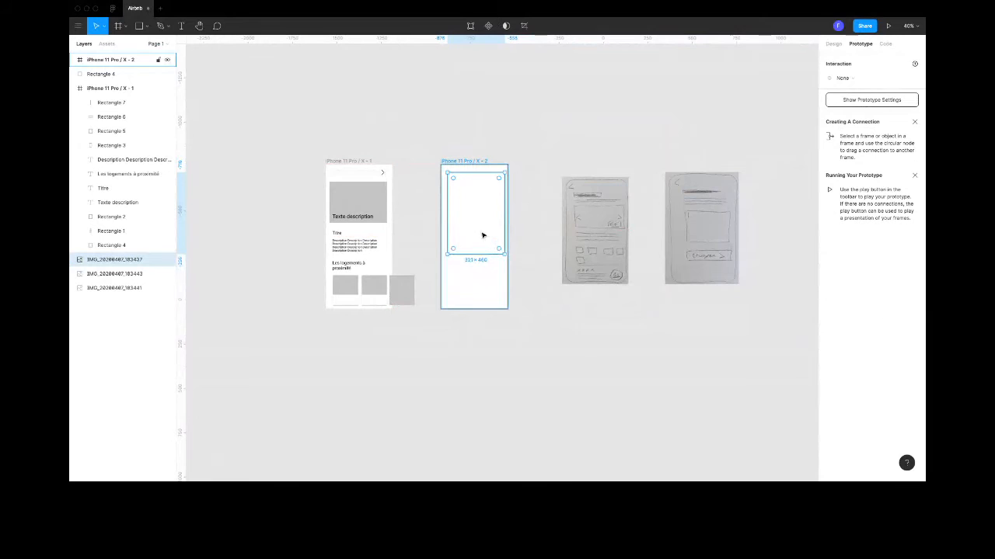
pyautogui.rightClick(484, 233)
pyautogui.click(519, 269)
pyautogui.moveTo(473, 235); pyautogui.dragTo(471, 252)
# - Duplicate the empty iPhone frame twice over the two remaining sketches and send both copies to the back
pyautogui.click(485, 297)
pyautogui.moveTo(476, 294); pyautogui.dragTo(696, 285)
pyautogui.keyDown('shift'); pyautogui.click(604, 272); pyautogui.keyUp('shift')
pyautogui.rightClick(605, 272)
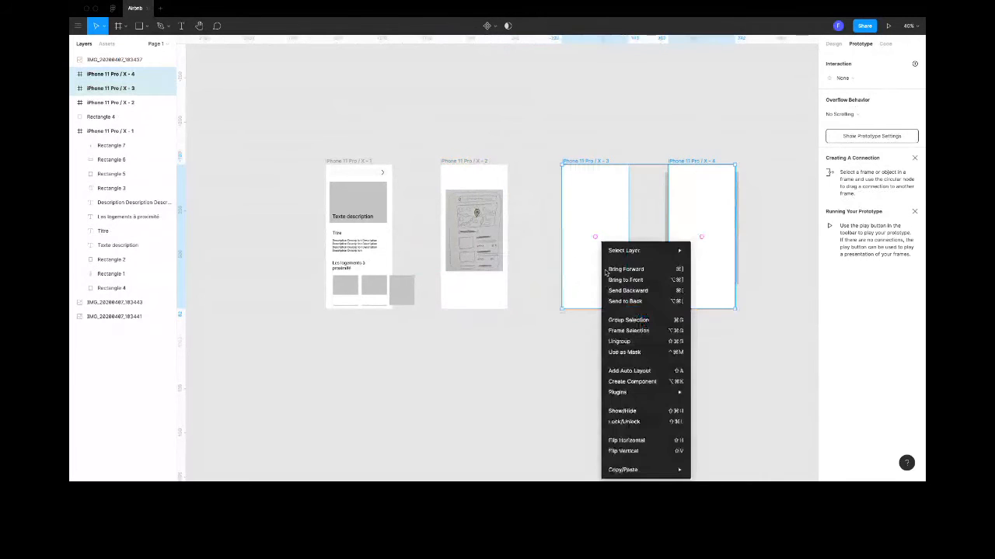
pyautogui.click(628, 301)
pyautogui.click(668, 332)
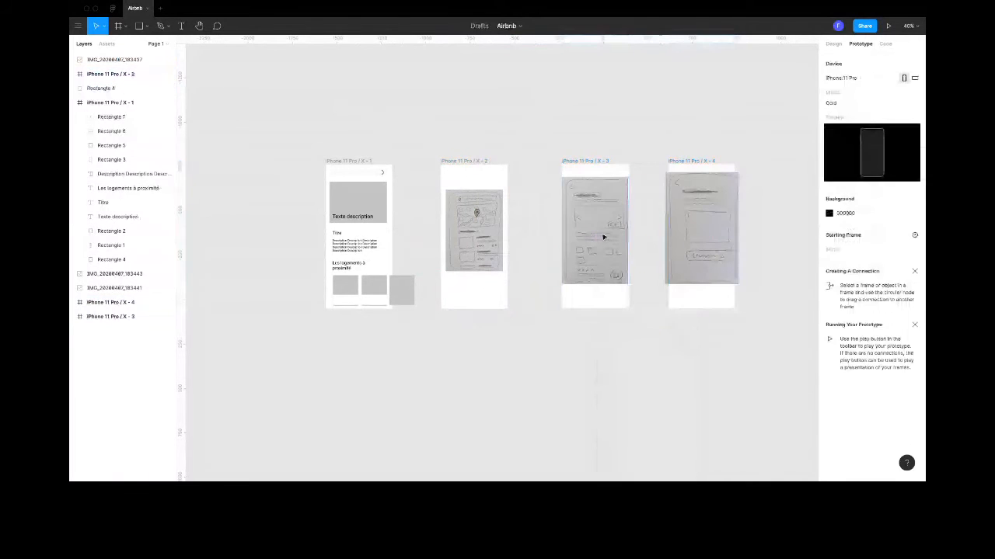
# - Scale down the two remaining sketches and centre each one inside its own iPhone frame
pyautogui.click(602, 237)
pyautogui.keyDown('shift'); pyautogui.click(706, 248); pyautogui.keyUp('shift')
pyautogui.moveTo(738, 284); pyautogui.dragTo(721, 271)
pyautogui.click(679, 341)
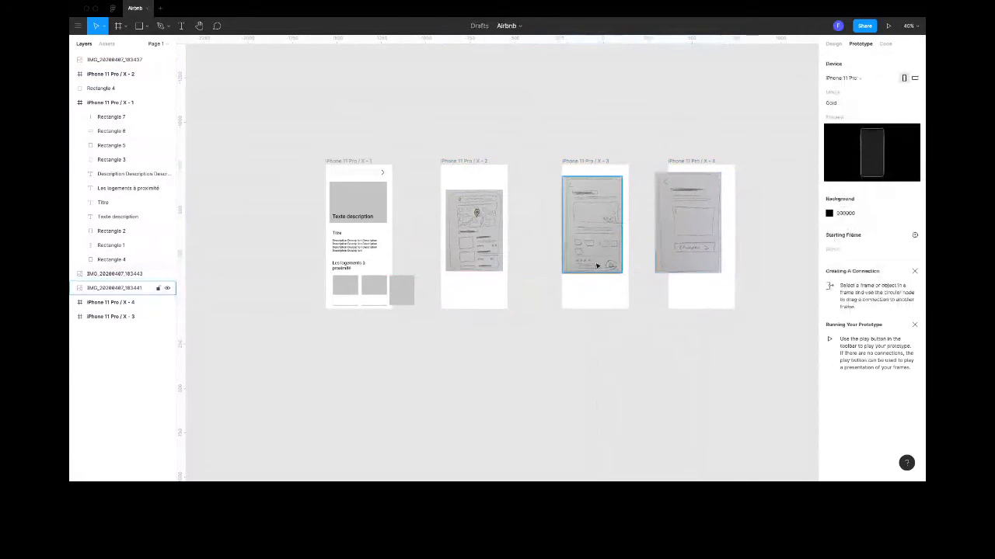
pyautogui.moveTo(597, 266); pyautogui.dragTo(597, 260)
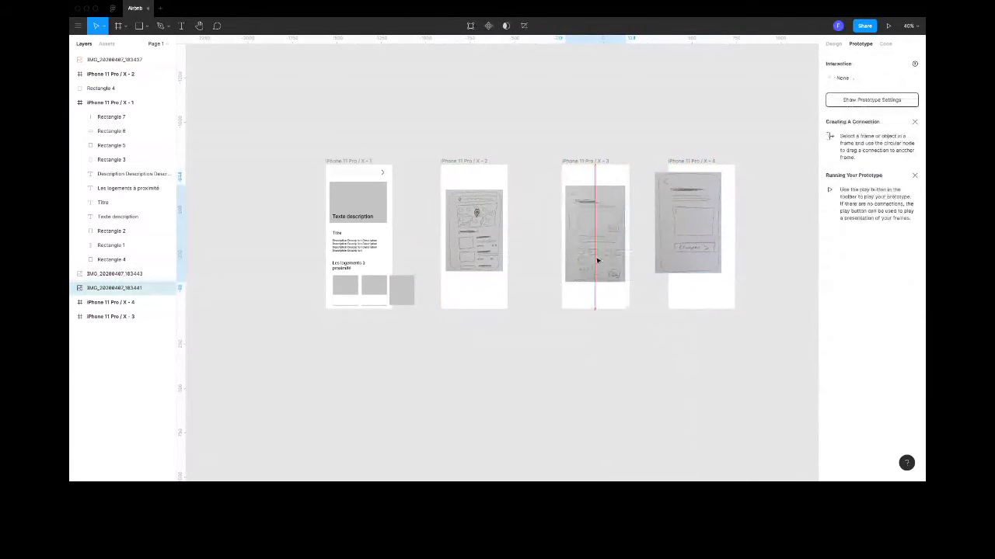
pyautogui.moveTo(662, 265); pyautogui.dragTo(676, 274)
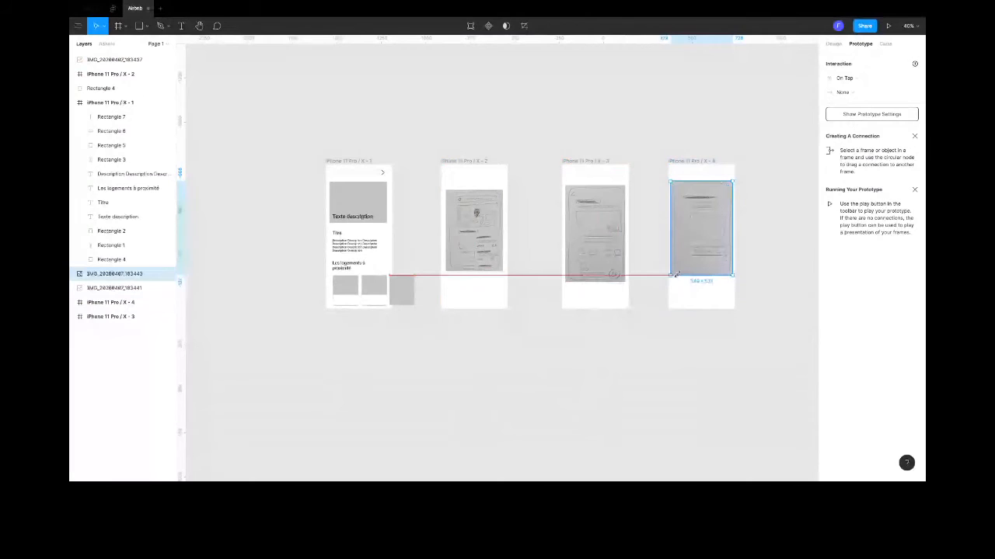
pyautogui.click(536, 296)
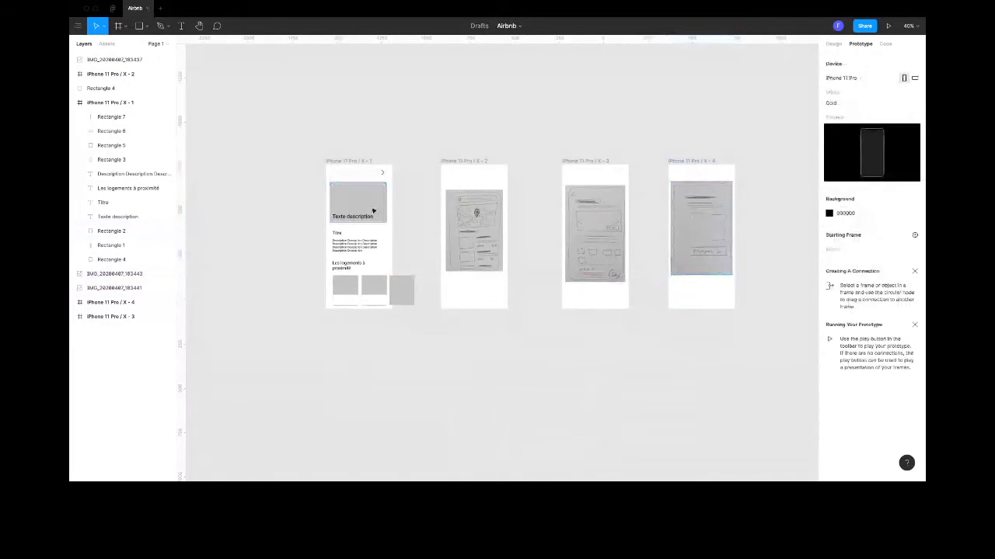
# - Link the search bar's chevron to the iPhone 11 Pro / X - 2 frame with an On Tap, Navigate To connection
pyautogui.click(381, 172)
pyautogui.moveTo(384, 171); pyautogui.dragTo(429, 227)
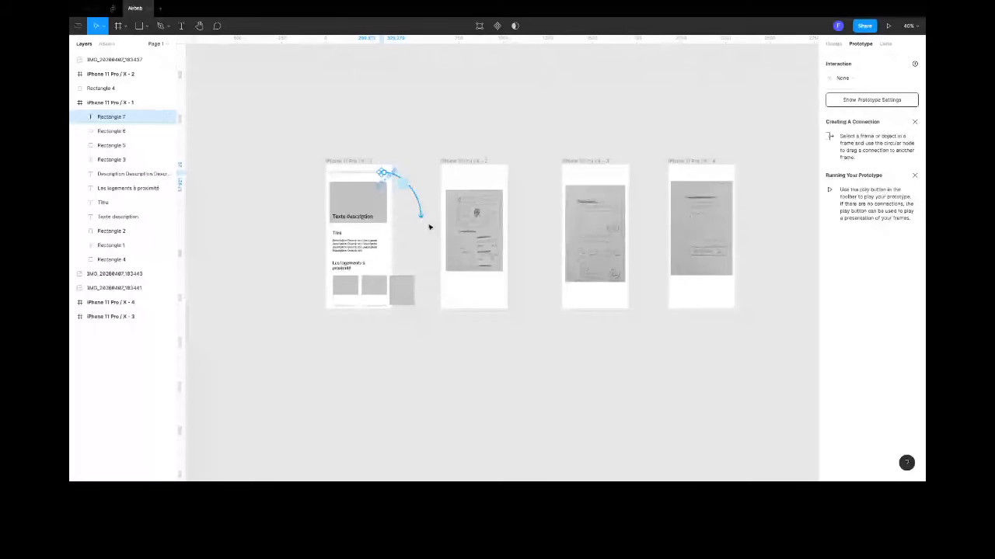
pyautogui.moveTo(429, 226); pyautogui.dragTo(471, 207)
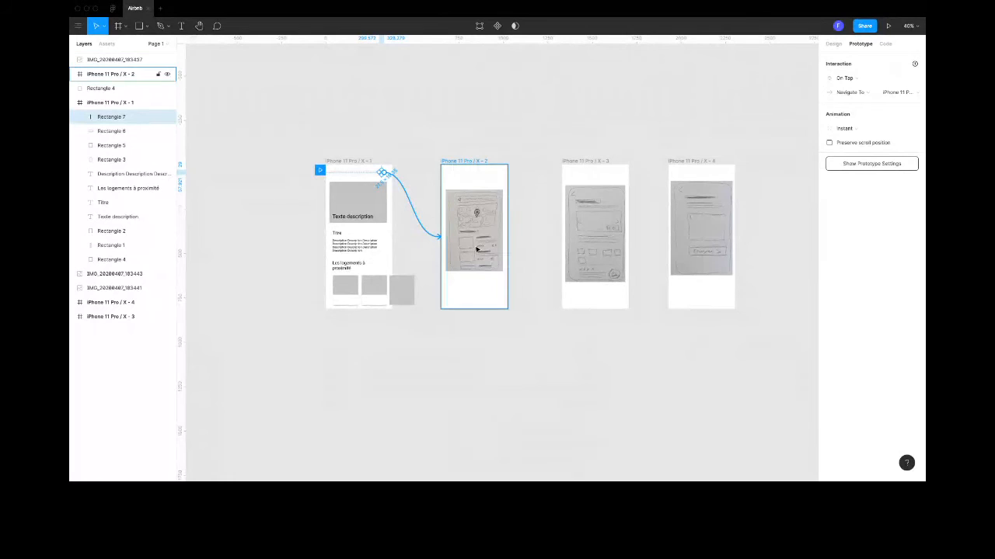
# - Draw a small rectangle over the map page's first listing picture and link it to the iPhone 11 Pro / X - 3 frame
pyautogui.click(476, 249)
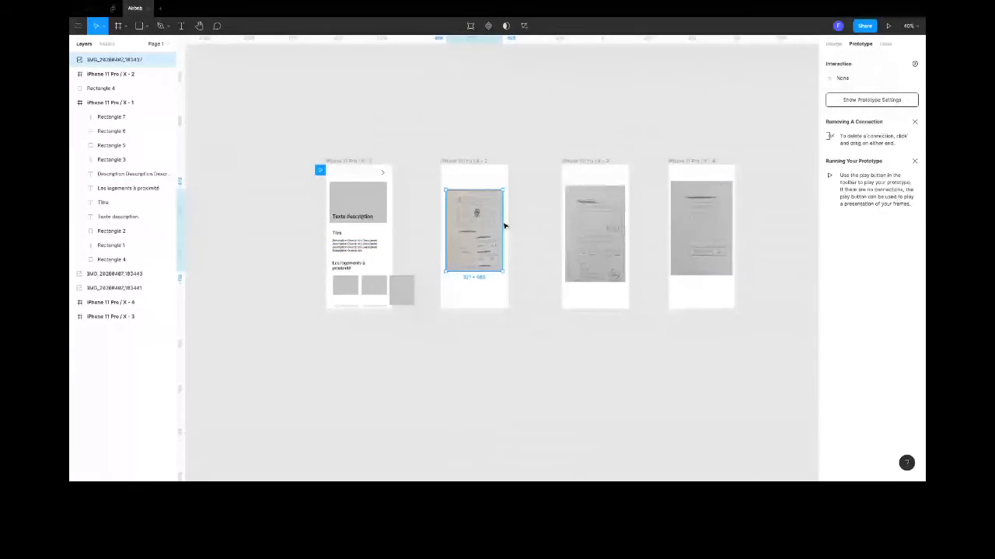
pyautogui.click(505, 247)
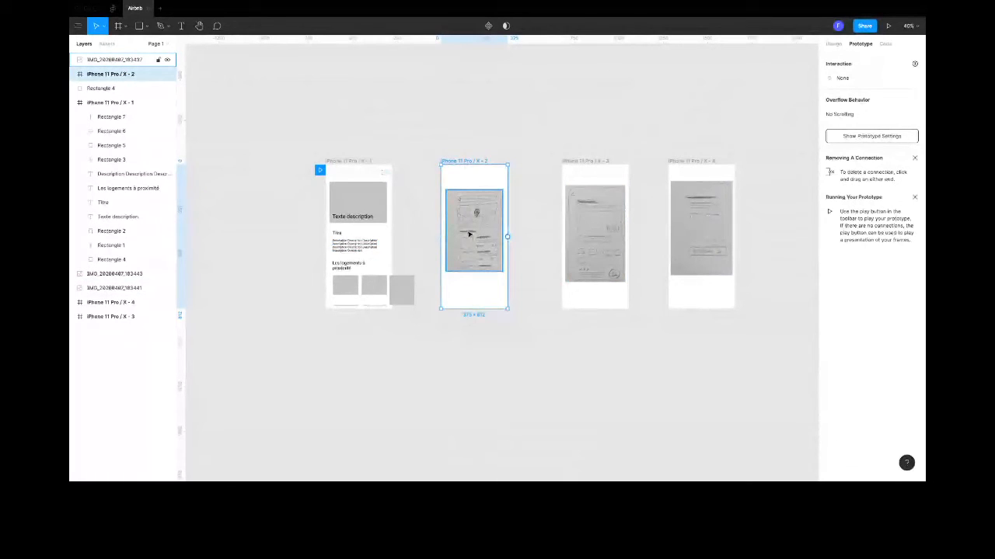
pyautogui.click(139, 26)
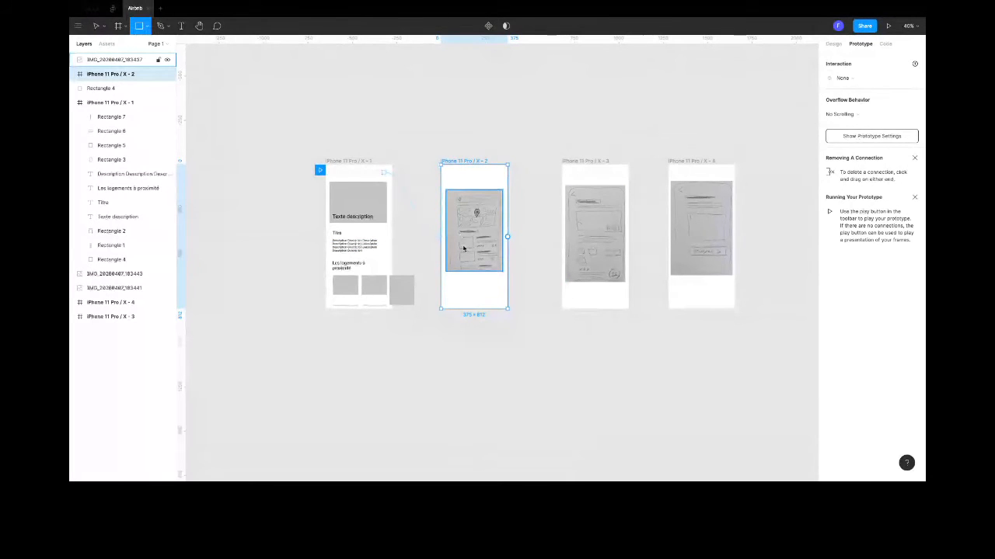
pyautogui.moveTo(459, 238); pyautogui.dragTo(475, 252)
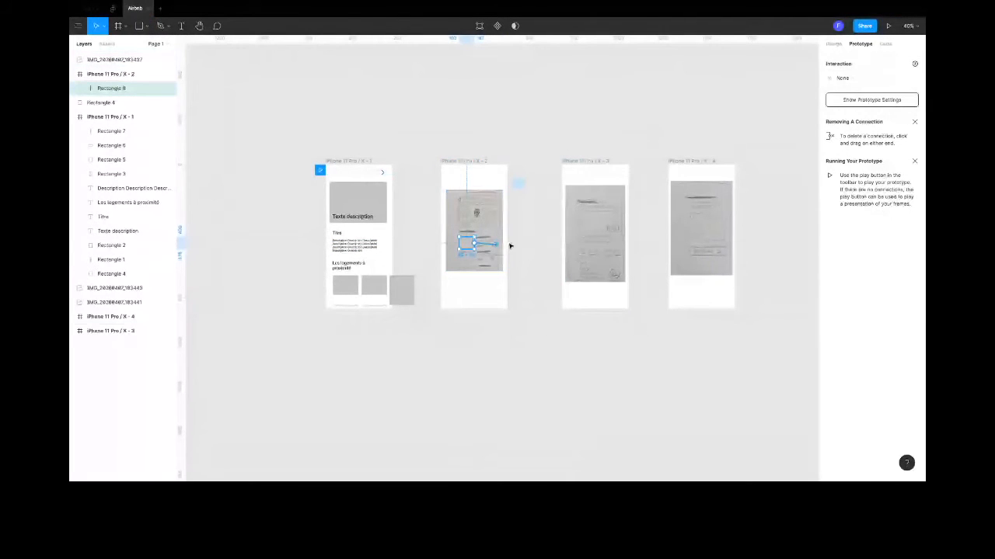
pyautogui.moveTo(510, 246); pyautogui.dragTo(622, 272)
# - Draw an ellipse of about 74 × 74 over the third sketch's round button and link it to the iPhone 11 Pro / X - 4 frame
pyautogui.click(147, 28)
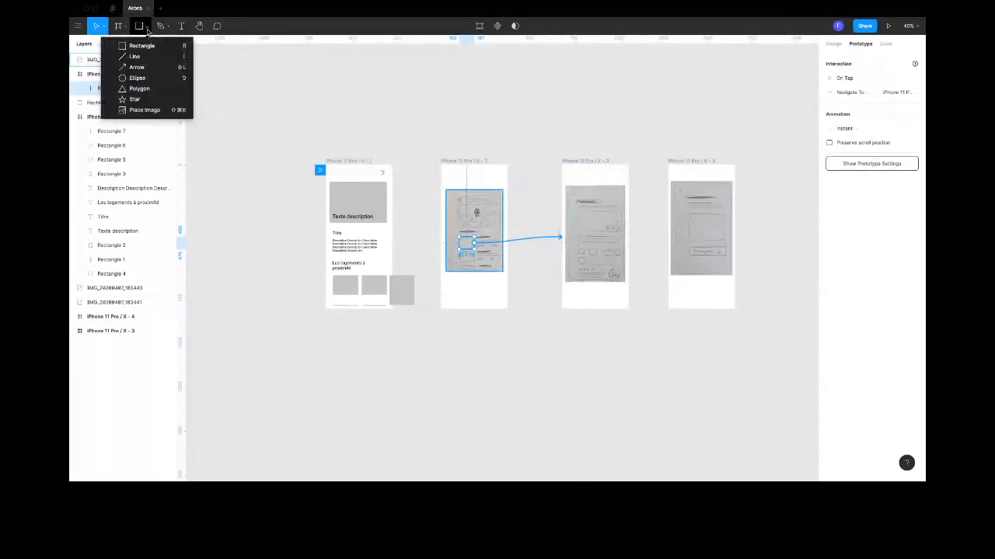
pyautogui.click(137, 78)
pyautogui.moveTo(610, 267)
pyautogui.mouseDown()
pyautogui.moveTo(621, 279)
pyautogui.moveTo(607, 282)
pyautogui.moveTo(673, 238)
pyautogui.mouseUp()
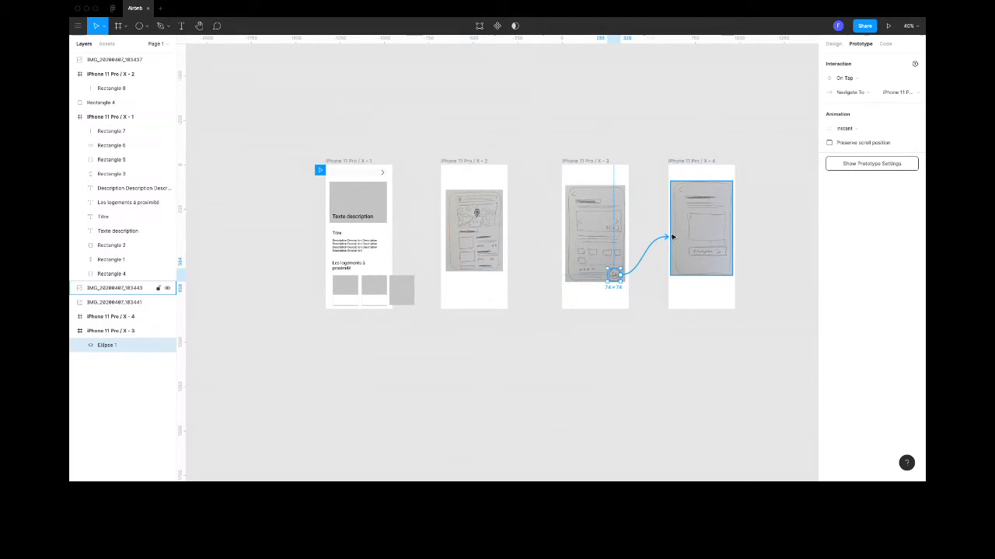
# - Review the prototype links starting from the search bar's chevron and from the map page's first listing
pyautogui.click(466, 238)
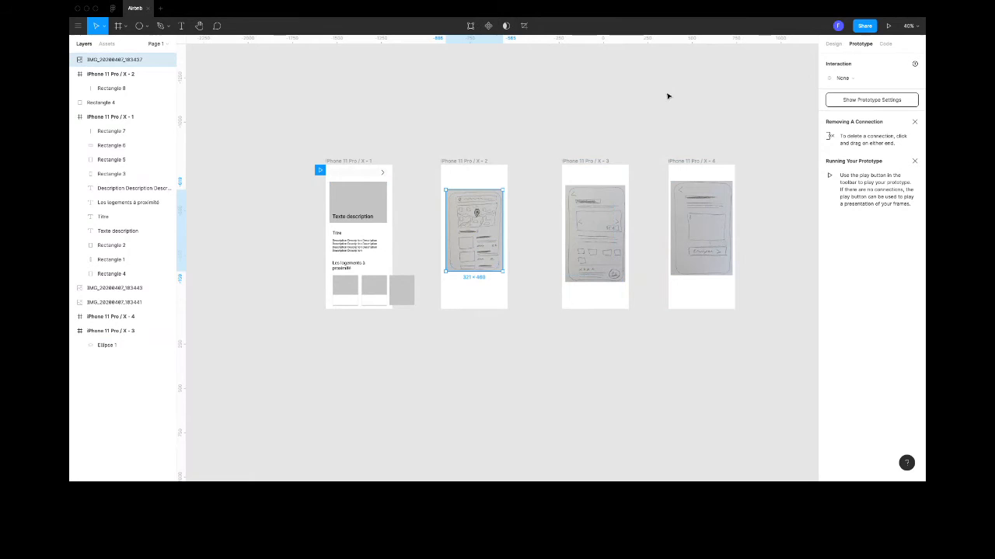
pyautogui.click(382, 174)
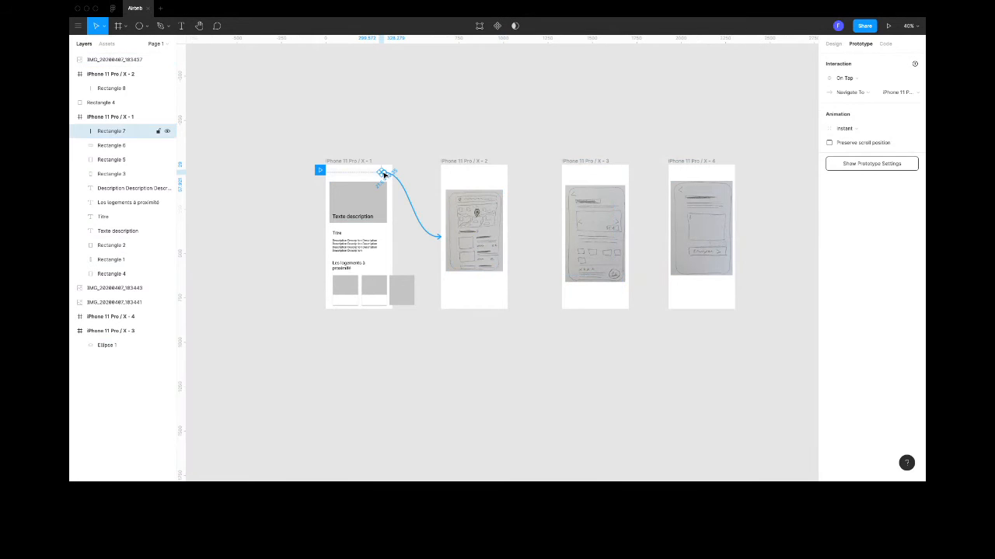
pyautogui.click(469, 240)
pyautogui.moveTo(525, 223); pyautogui.dragTo(469, 251)
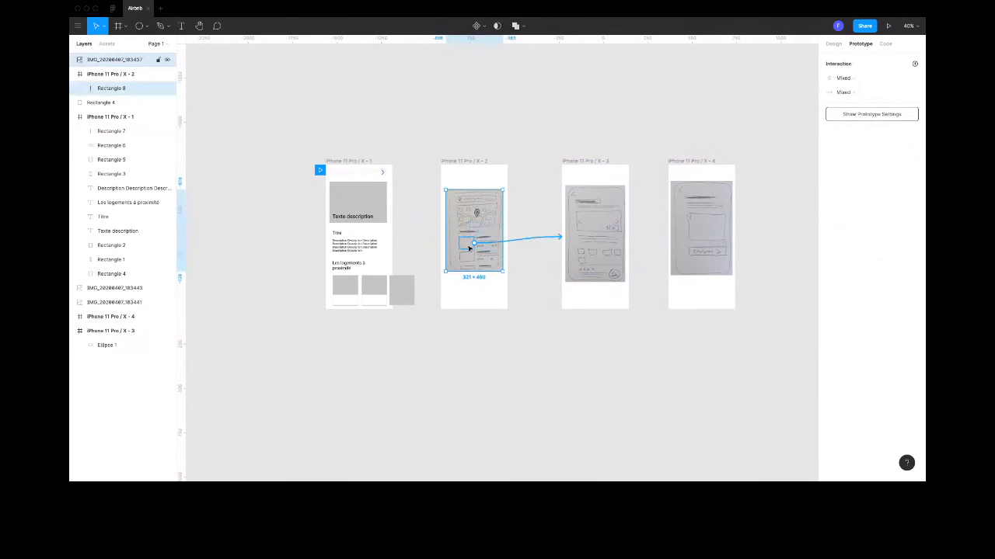
pyautogui.click(470, 249)
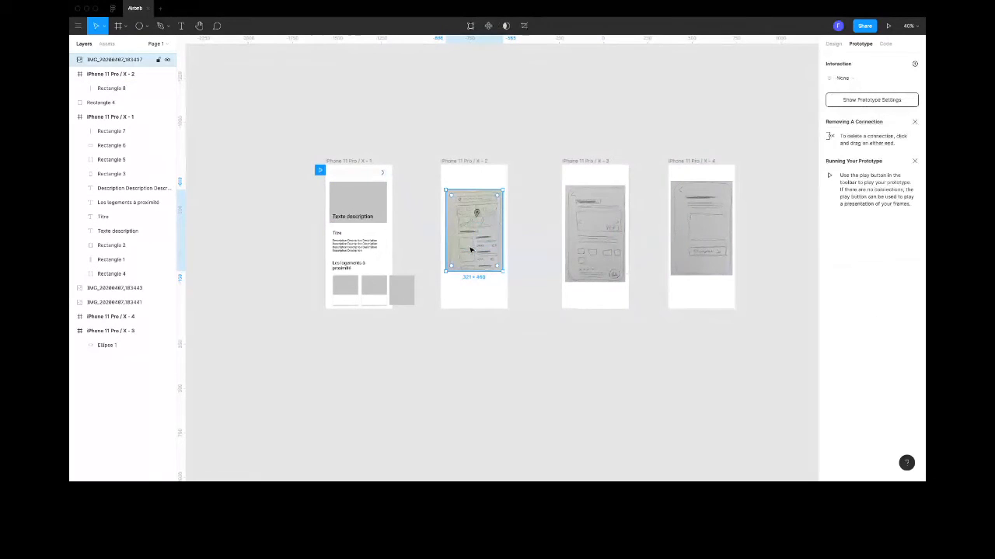
pyautogui.doubleClick(467, 247)
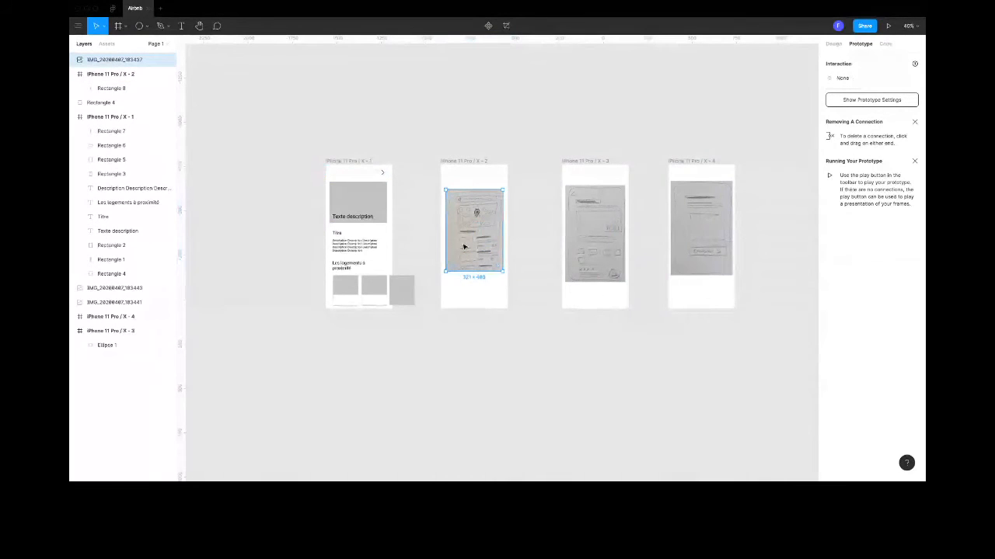
# - Select the map page sketch together with its listing rectangle and try to bring them to the front
pyautogui.keyDown('ctrl'); pyautogui.scroll(5, 464, 247); pyautogui.keyUp('ctrl')
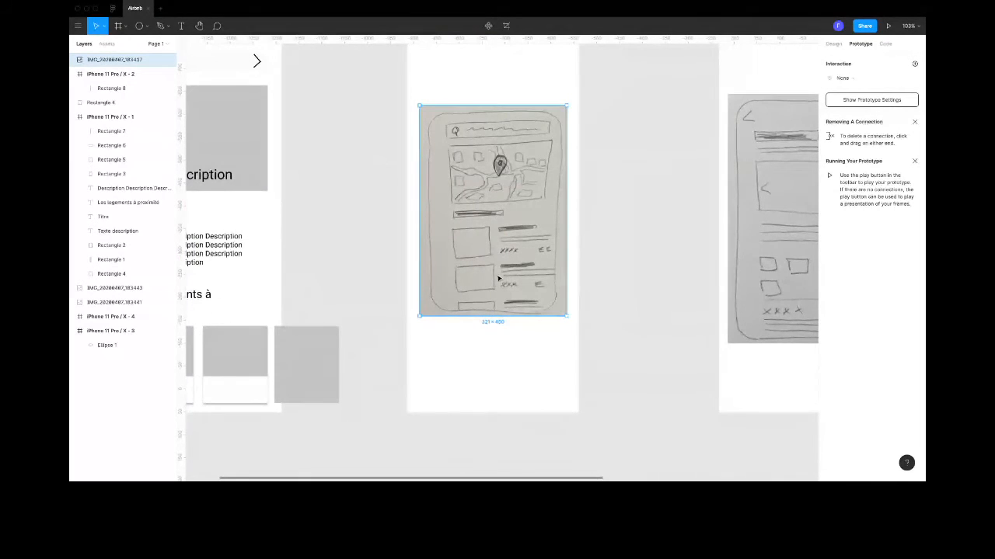
pyautogui.click(379, 192)
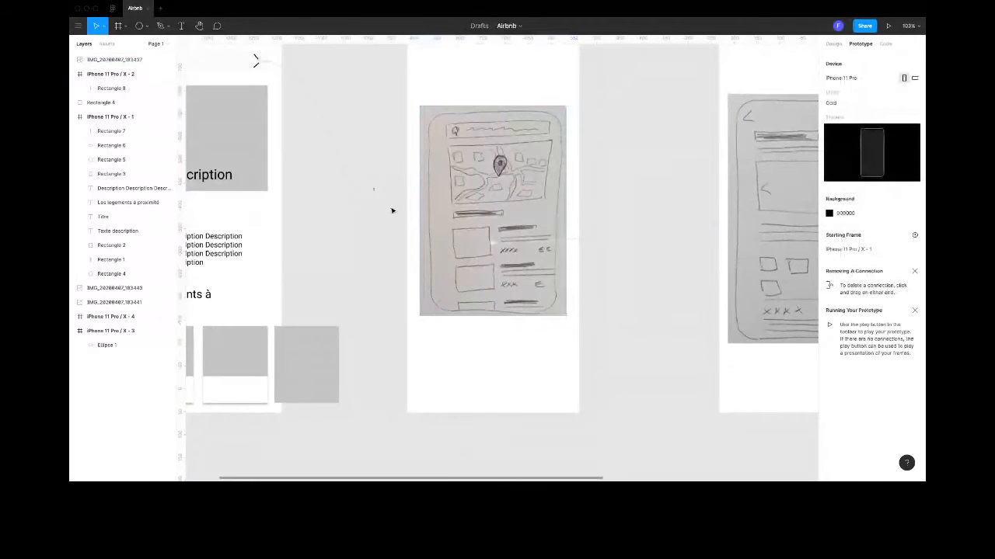
pyautogui.moveTo(393, 210); pyautogui.dragTo(513, 268)
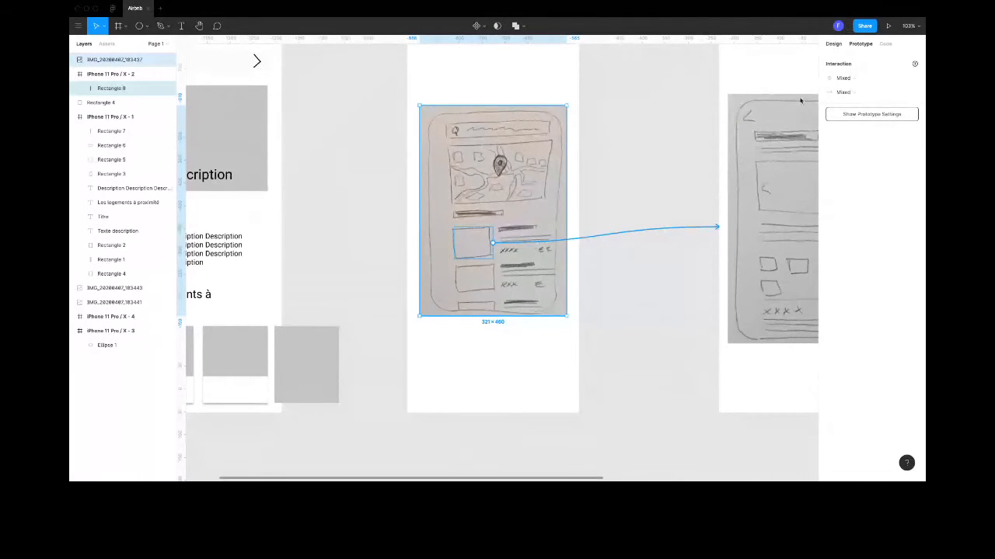
pyautogui.click(834, 44)
pyautogui.rightClick(485, 230)
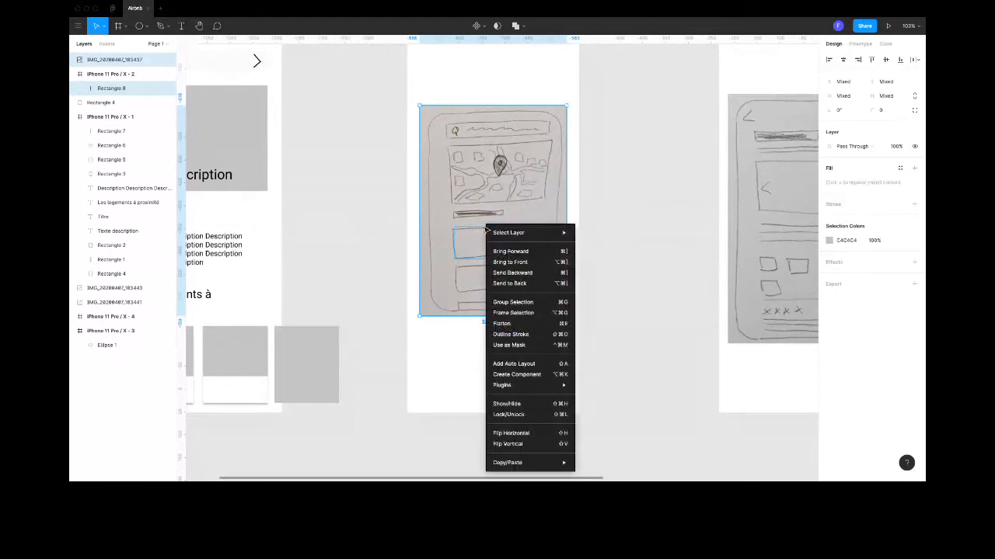
pyautogui.click(515, 264)
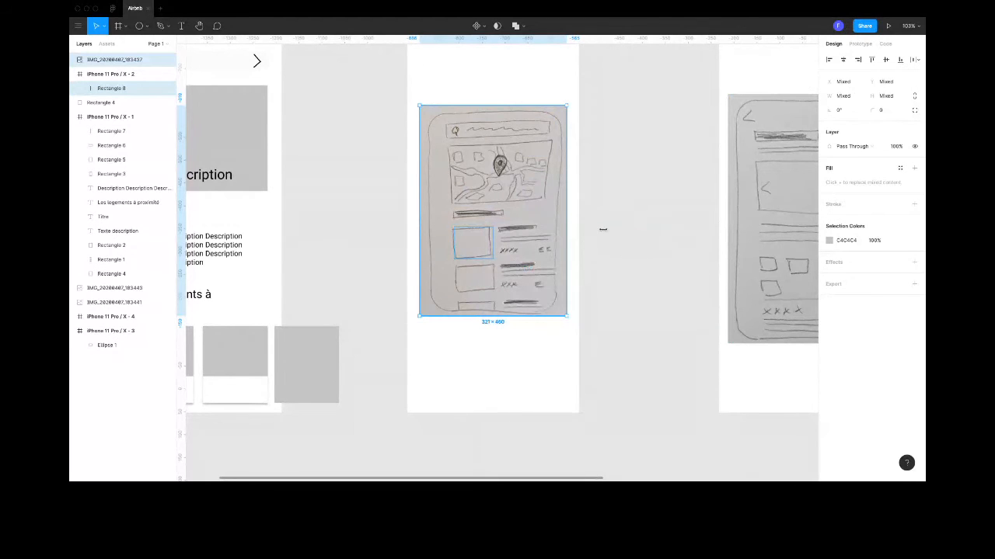
pyautogui.click(618, 179)
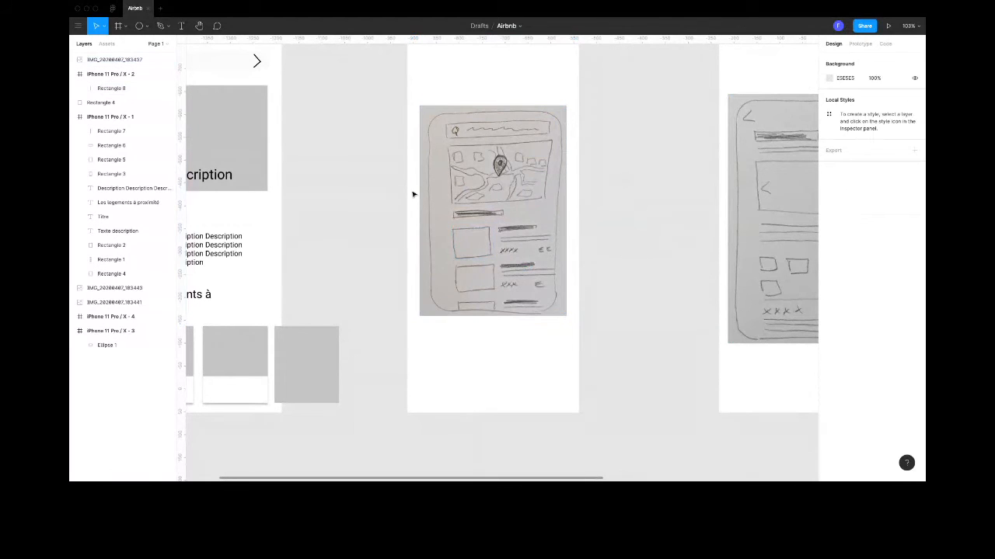
# - Start the prototype presentation from the iPhone 11 Pro / X - 1 frame
pyautogui.scroll(-2, 412, 192)
pyautogui.click(457, 226)
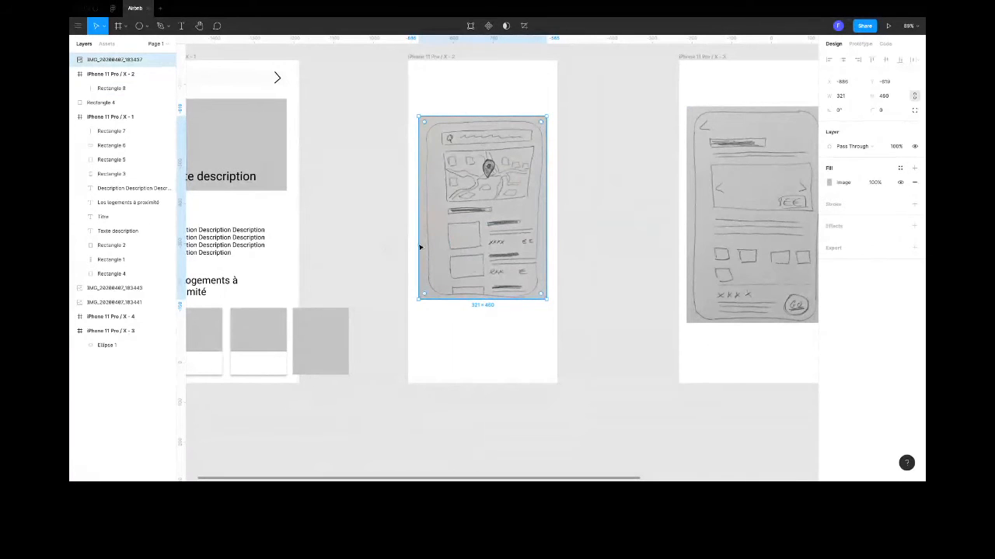
pyautogui.scroll(-2, 419, 247)
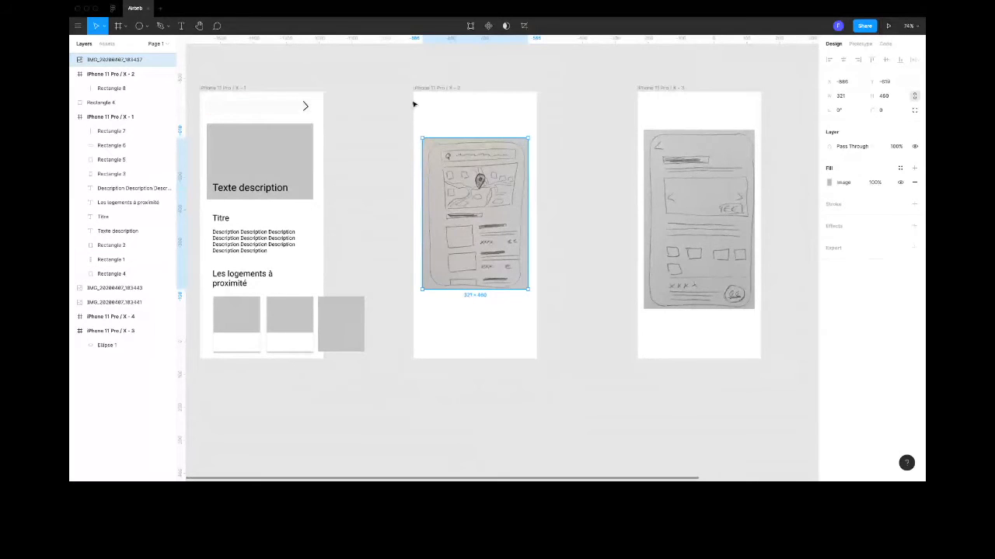
pyautogui.hscroll(-1, 414, 104)
pyautogui.click(305, 89)
pyautogui.hscroll(-1, 400, 132)
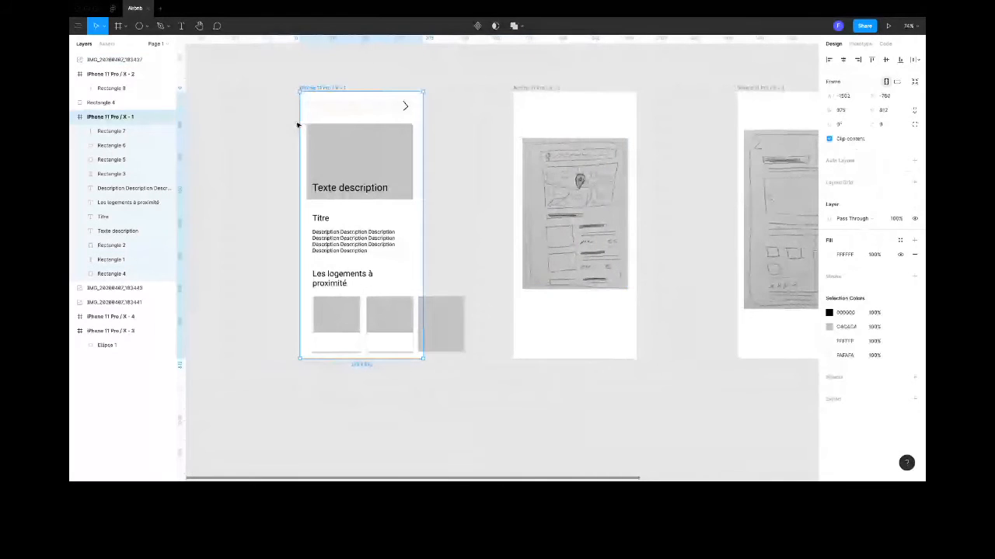
pyautogui.hscroll(-1, 297, 124)
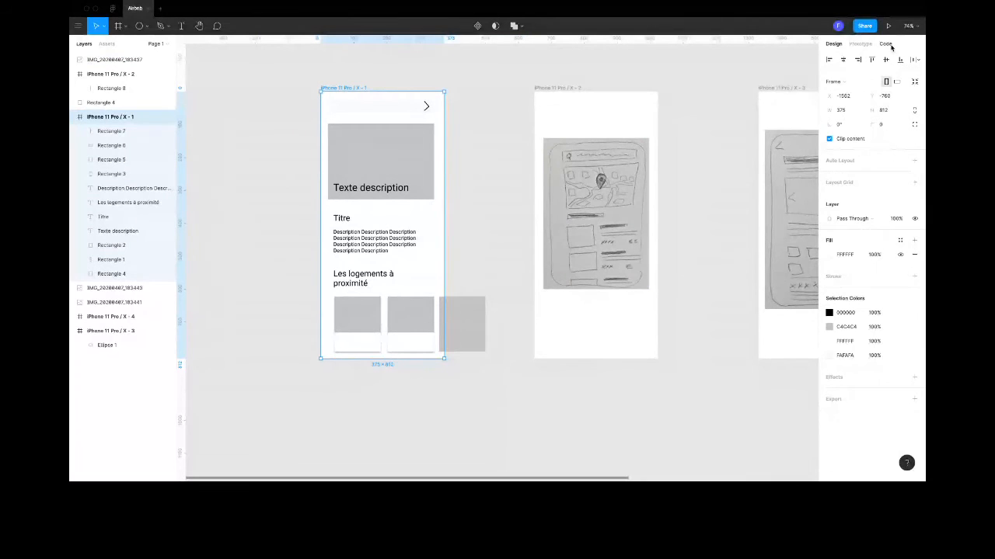
pyautogui.click(890, 47)
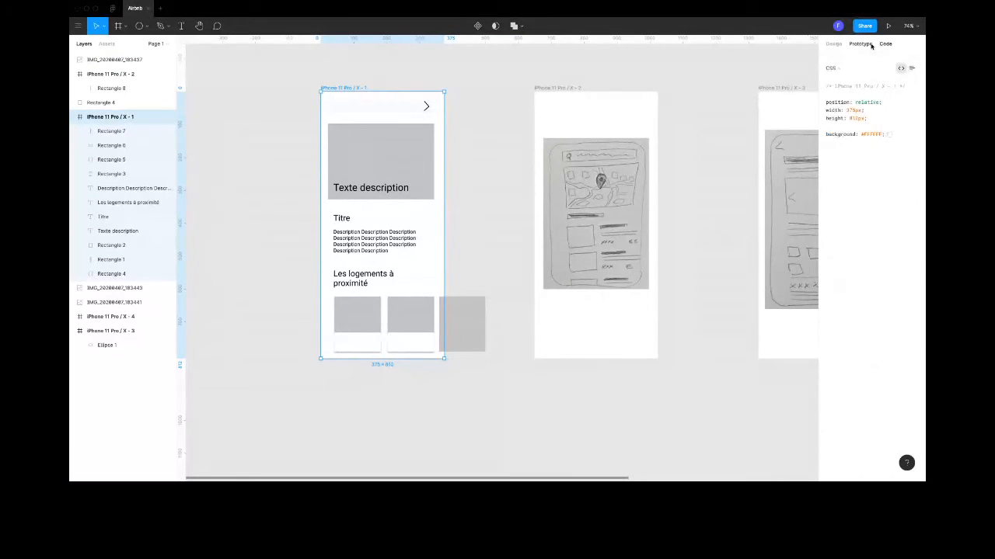
pyautogui.click(860, 43)
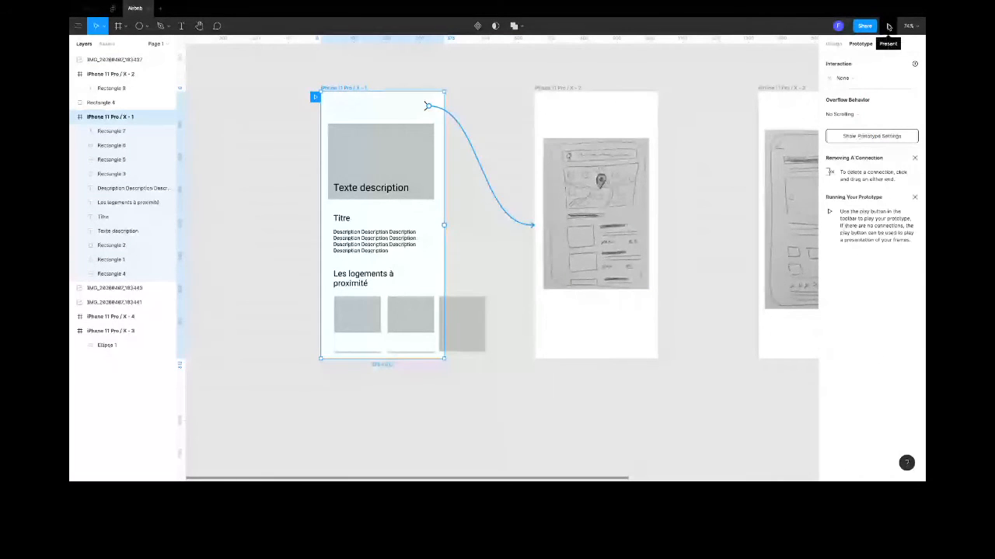
pyautogui.click(889, 27)
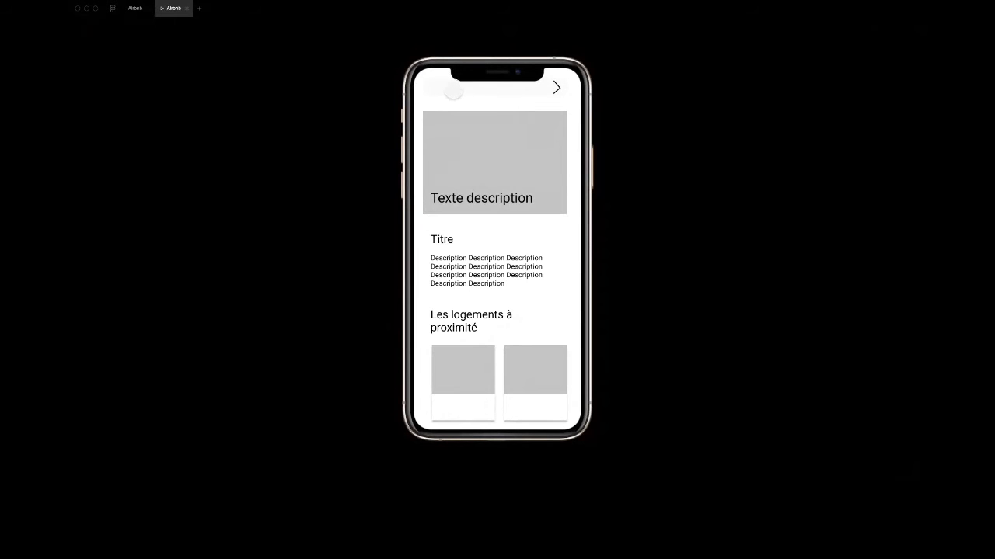
# - Test the prototype's hotspots from the search bar's chevron through the listing rectangle and the round button, and close the presentation
pyautogui.click(557, 88)
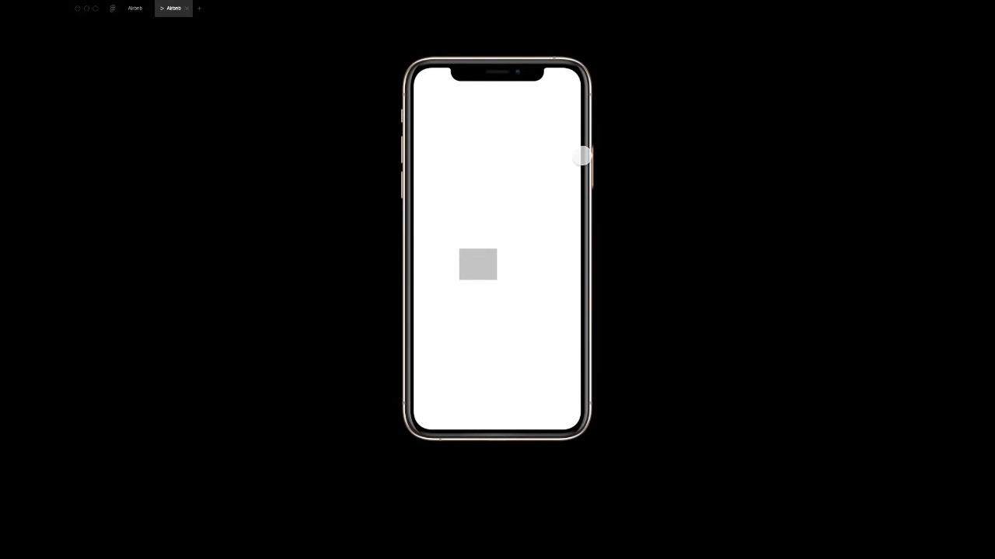
pyautogui.click(479, 264)
pyautogui.click(543, 345)
pyautogui.click(186, 9)
# - Nest the map page sketch inside the iPhone 11 Pro / X - 2 frame, directly beneath the listing rectangle in the layer order
pyautogui.click(591, 264)
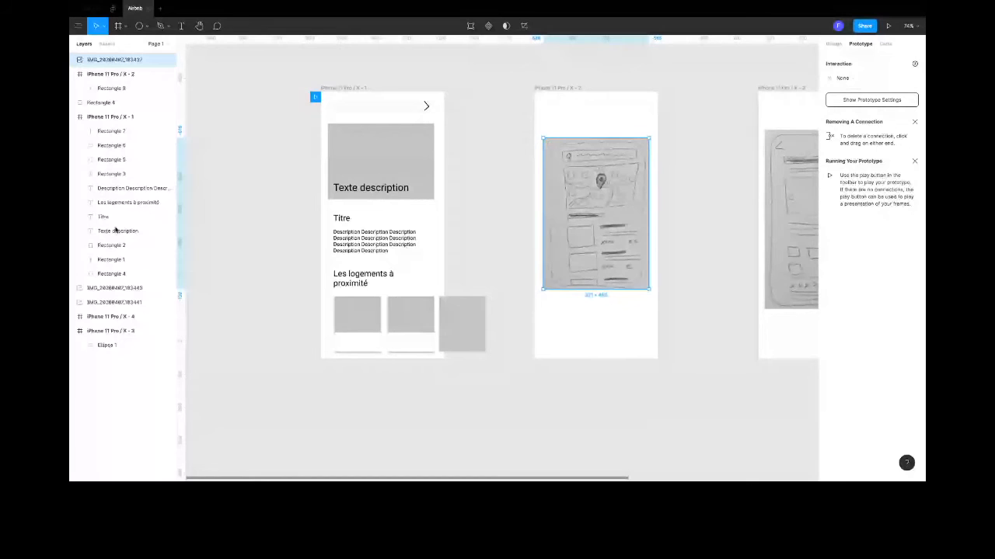
pyautogui.click(118, 316)
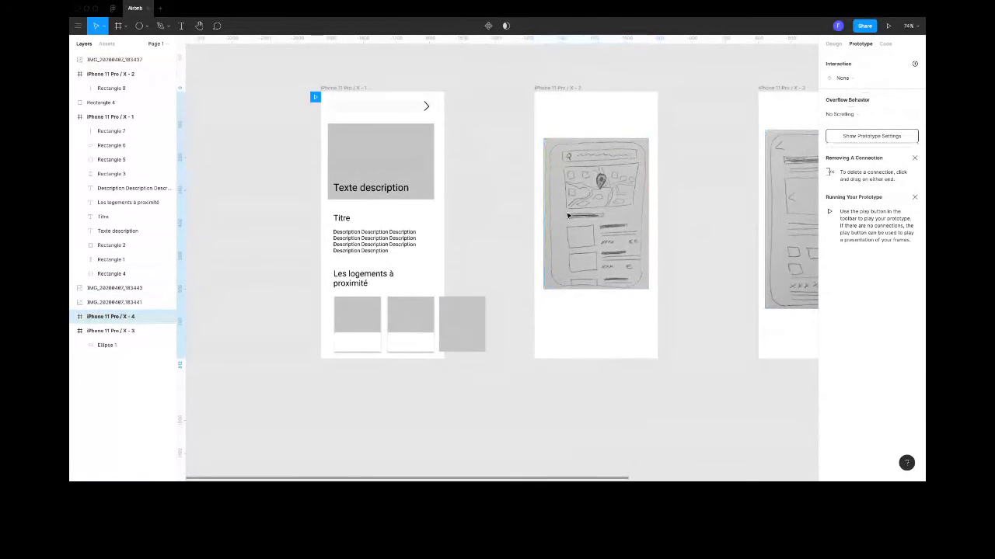
pyautogui.click(113, 60)
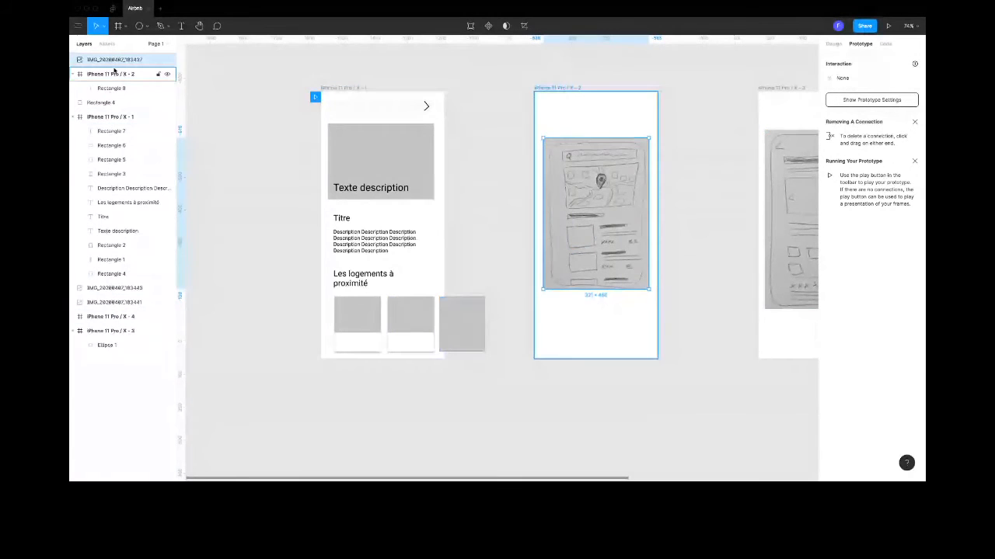
pyautogui.moveTo(115, 60); pyautogui.dragTo(113, 97)
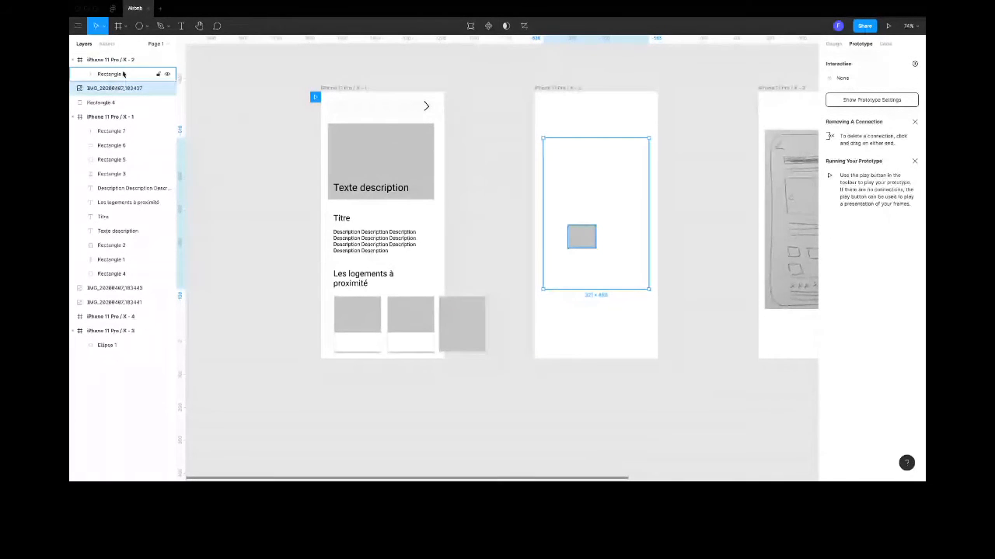
pyautogui.click(123, 74)
pyautogui.moveTo(120, 91); pyautogui.dragTo(122, 74)
pyautogui.click(114, 89)
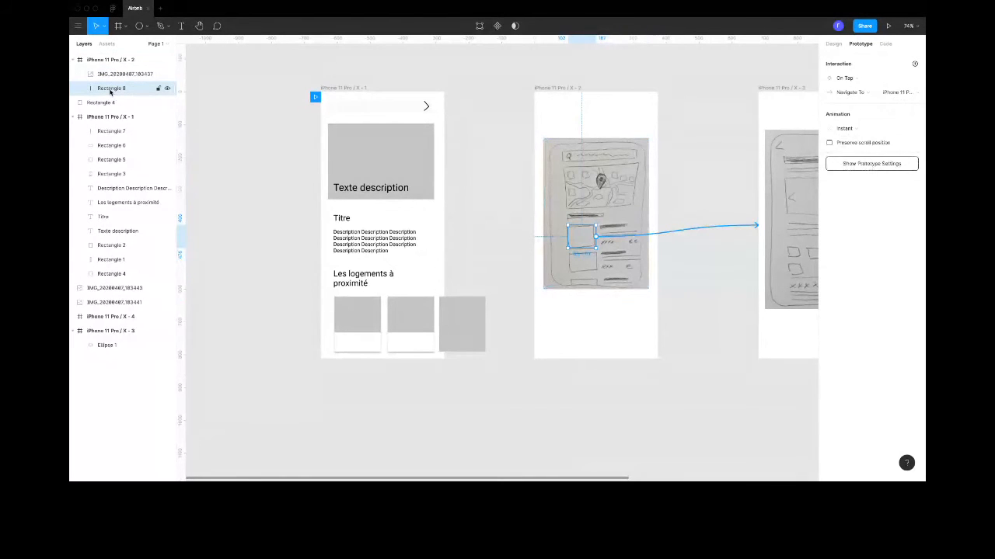
pyautogui.moveTo(111, 91); pyautogui.dragTo(114, 72)
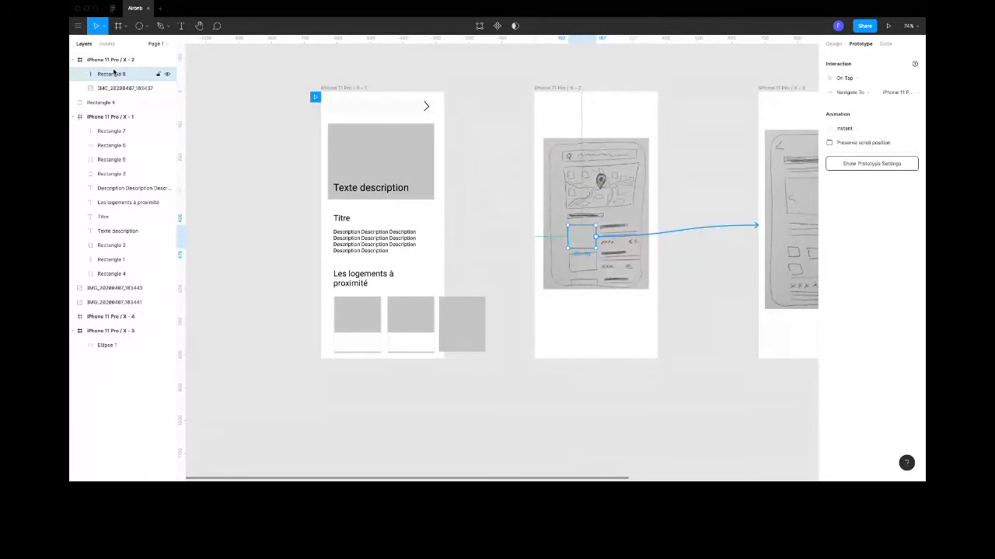
# - Nest the third page's sketch inside the iPhone 11 Pro / X - 3 frame, beneath Ellipse 1 in the layer order
pyautogui.click(118, 288)
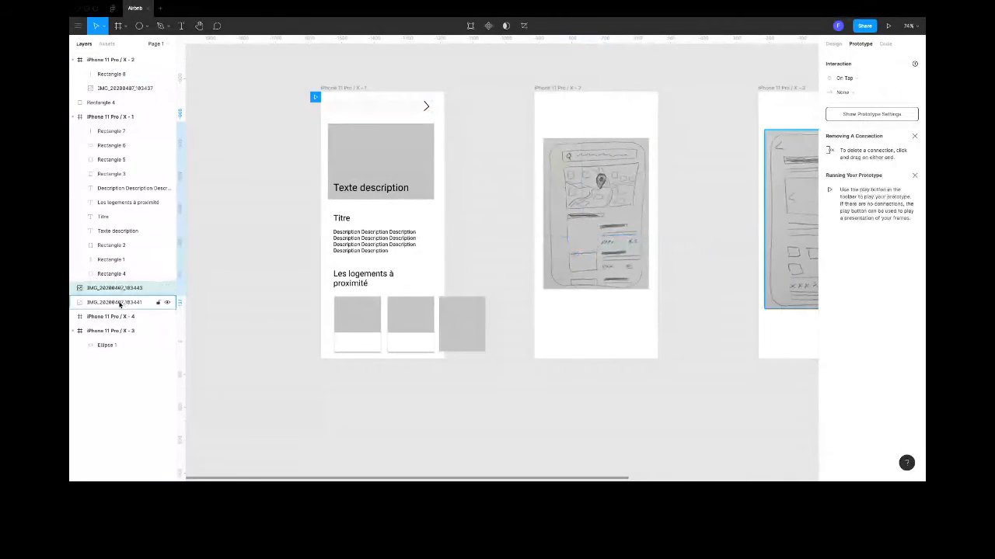
pyautogui.click(115, 331)
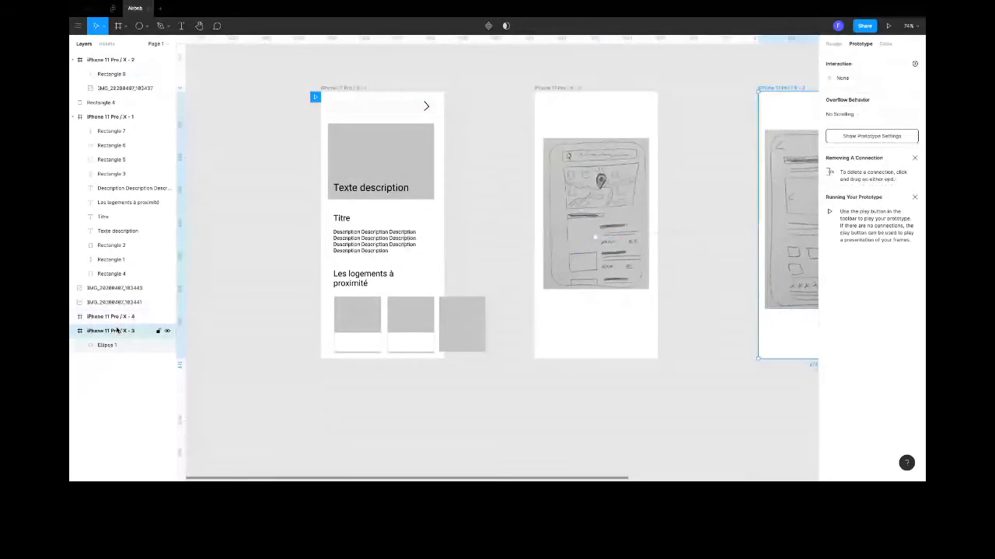
pyautogui.click(116, 288)
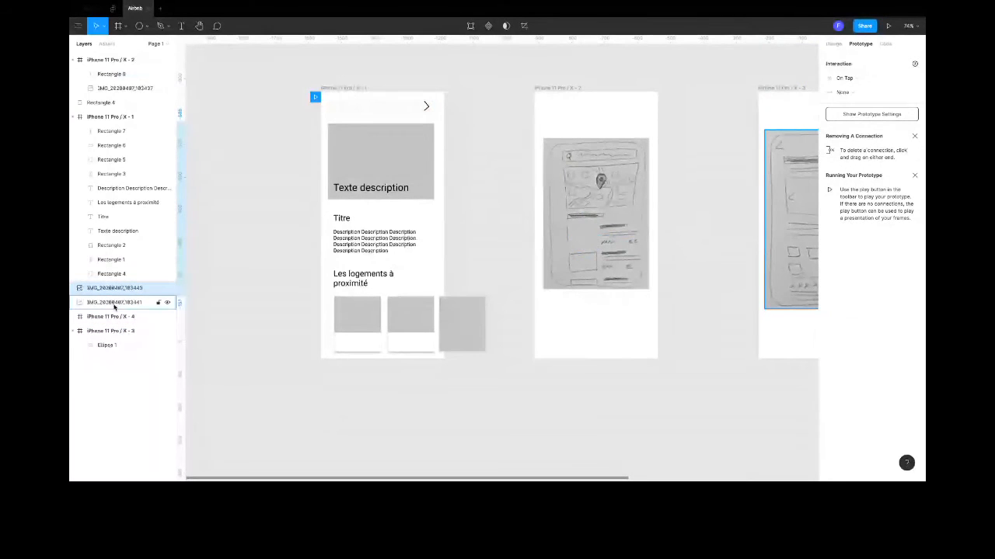
pyautogui.click(114, 304)
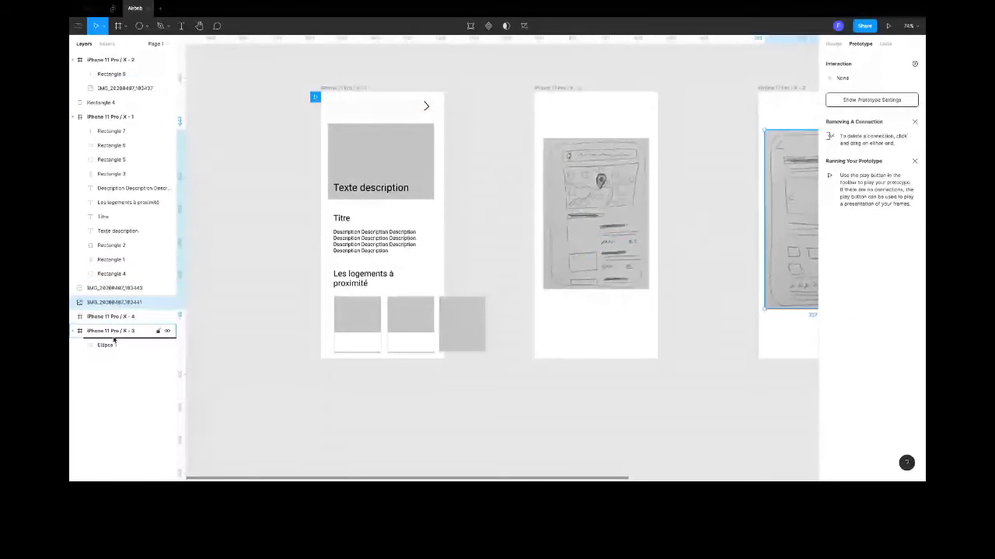
pyautogui.moveTo(115, 339); pyautogui.dragTo(113, 315)
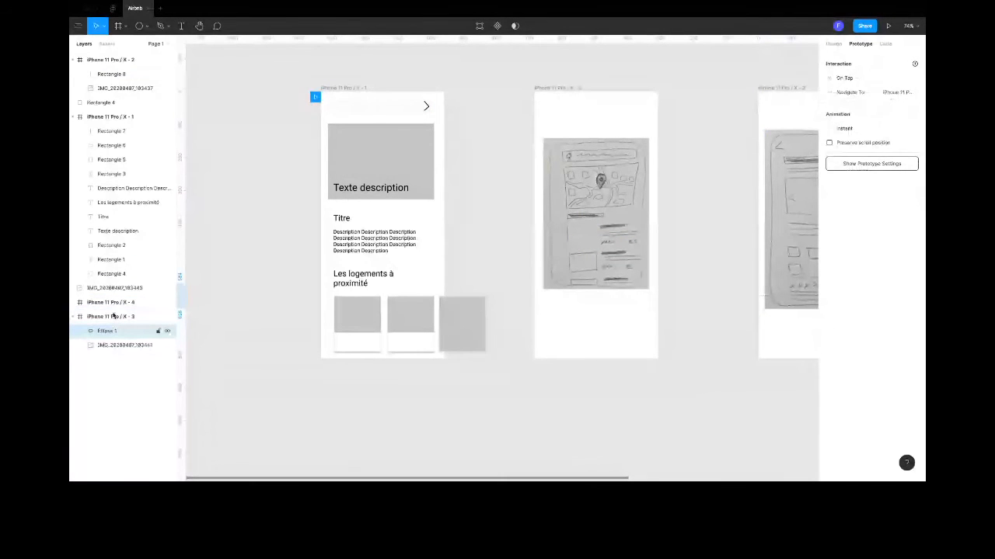
# - Nest the sketch with the "Envoyer" button inside the iPhone 11 Pro / X - 4 frame
pyautogui.scroll(-1, 417, 324)
pyautogui.hscroll(3, 417, 324)
pyautogui.moveTo(130, 289)
pyautogui.mouseDown()
pyautogui.moveTo(124, 312)
pyautogui.moveTo(125, 304)
pyautogui.mouseUp()
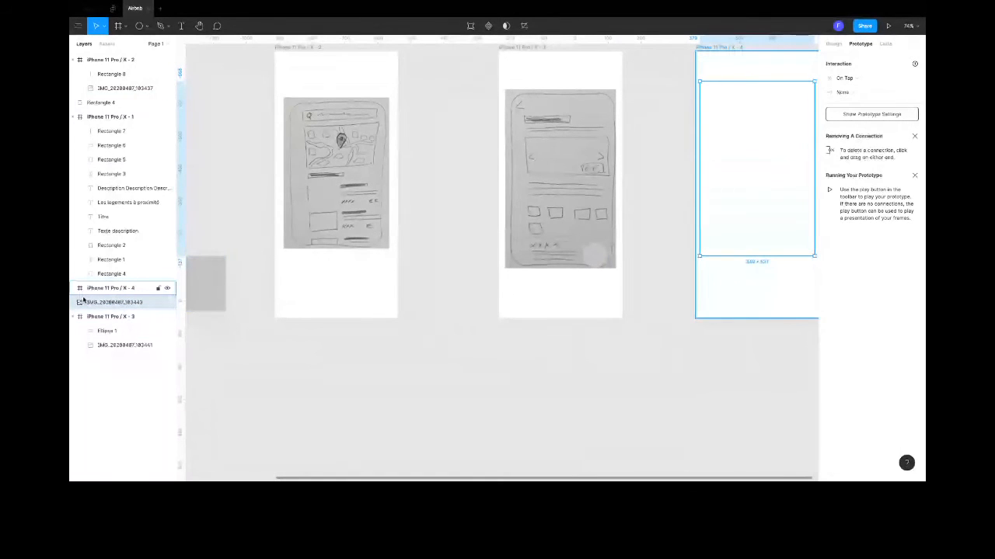
pyautogui.moveTo(83, 302); pyautogui.dragTo(111, 291)
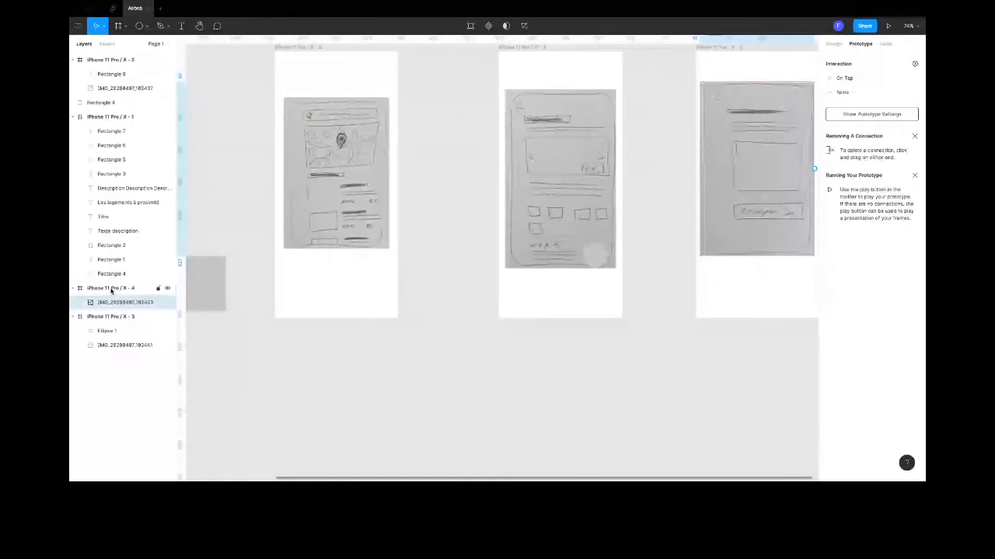
pyautogui.hscroll(3, 373, 311)
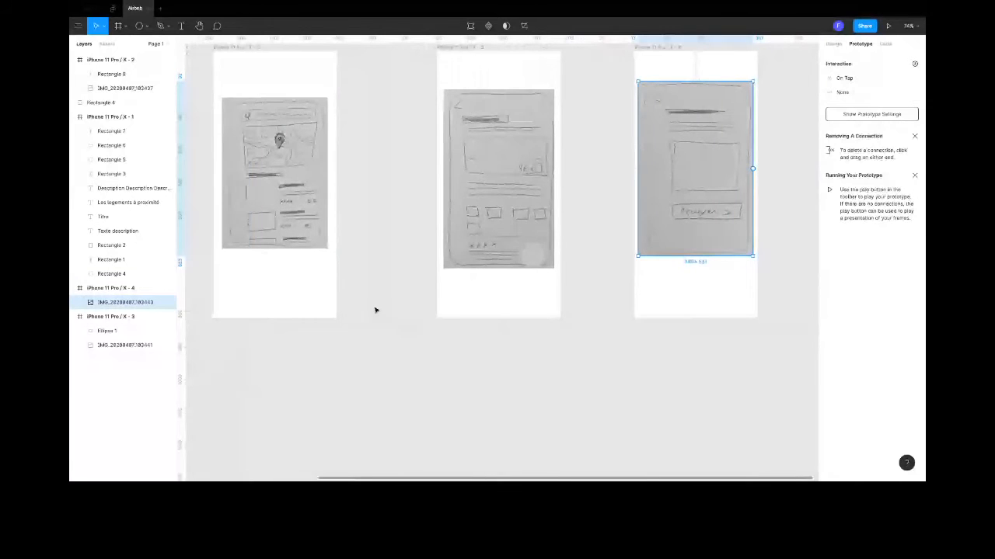
# - Present the prototype again from iPhone 11 Pro / X - 1, follow its hotspots to the fourth page, and close the presentation
pyautogui.hscroll(-10, 374, 310)
pyautogui.click(273, 118)
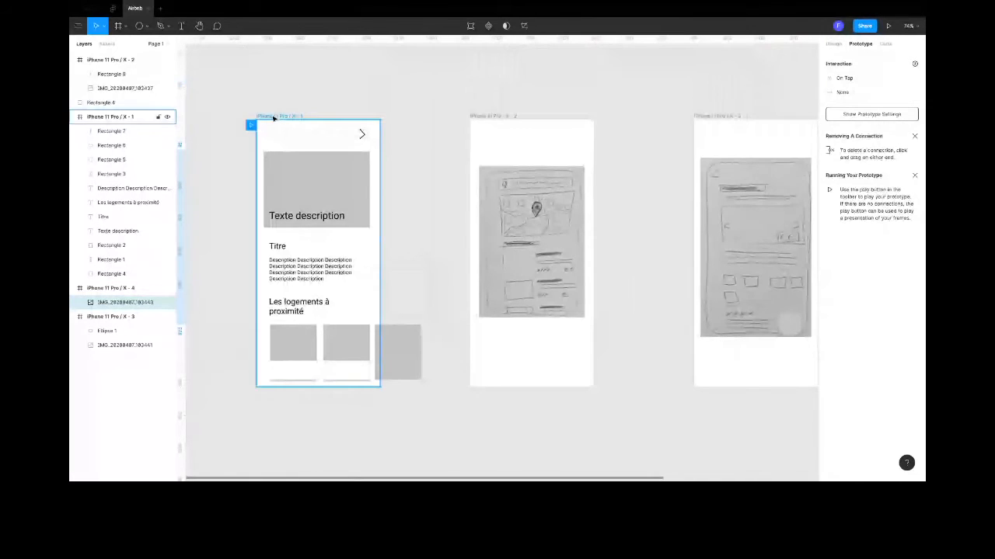
pyautogui.click(890, 26)
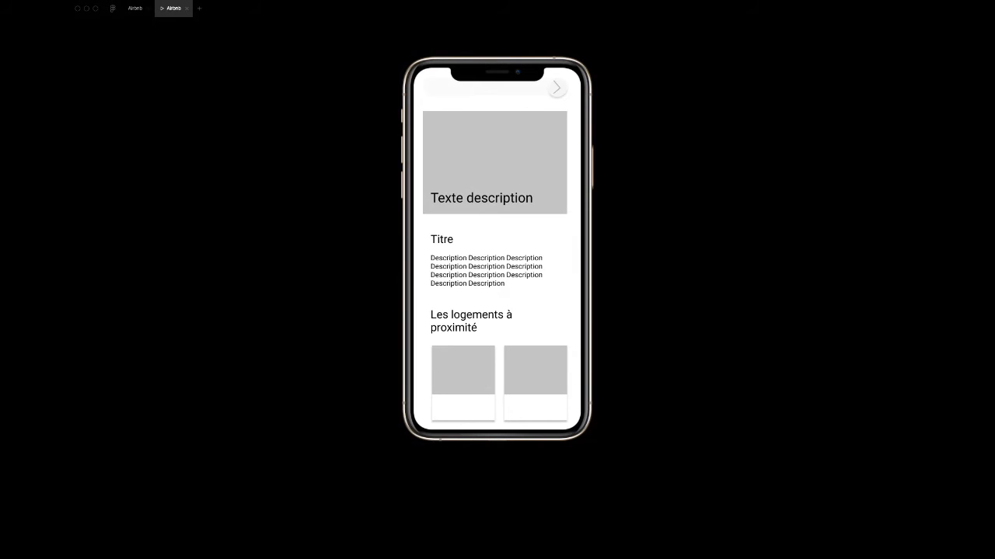
pyautogui.click(557, 87)
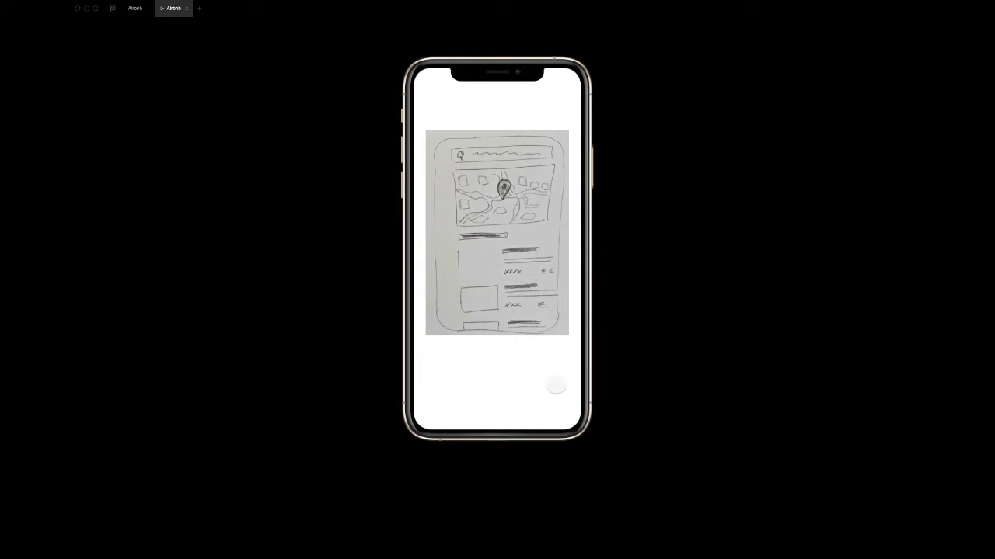
pyautogui.click(478, 267)
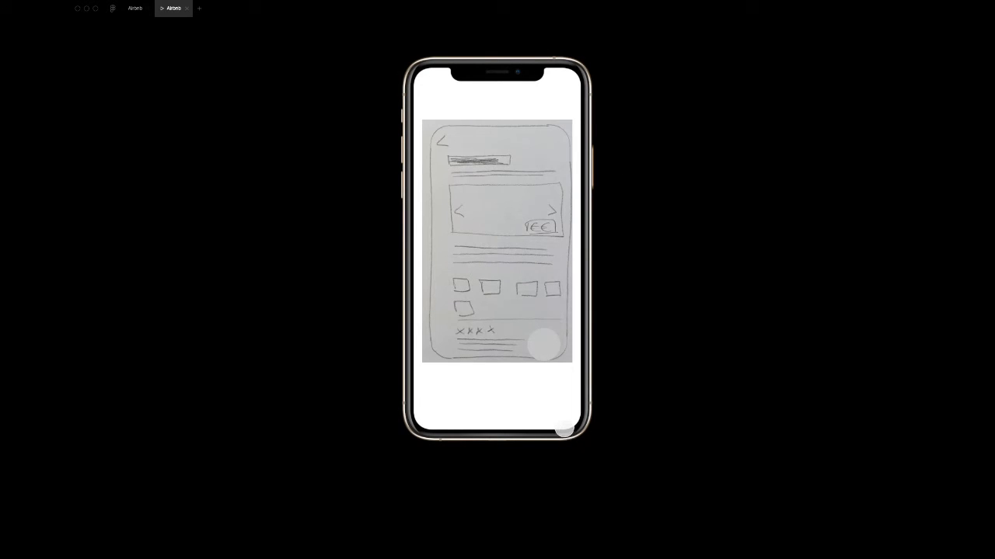
pyautogui.click(543, 345)
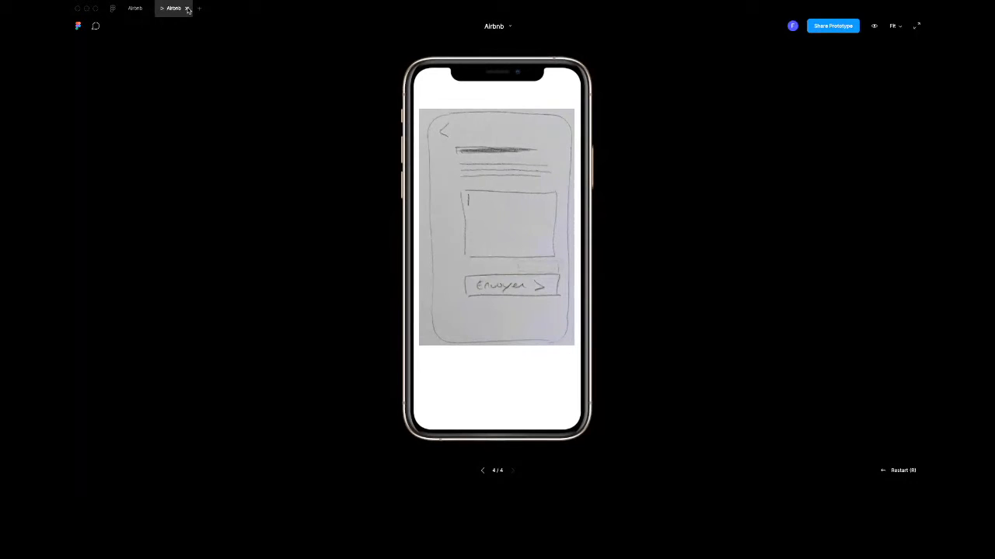
pyautogui.click(187, 9)
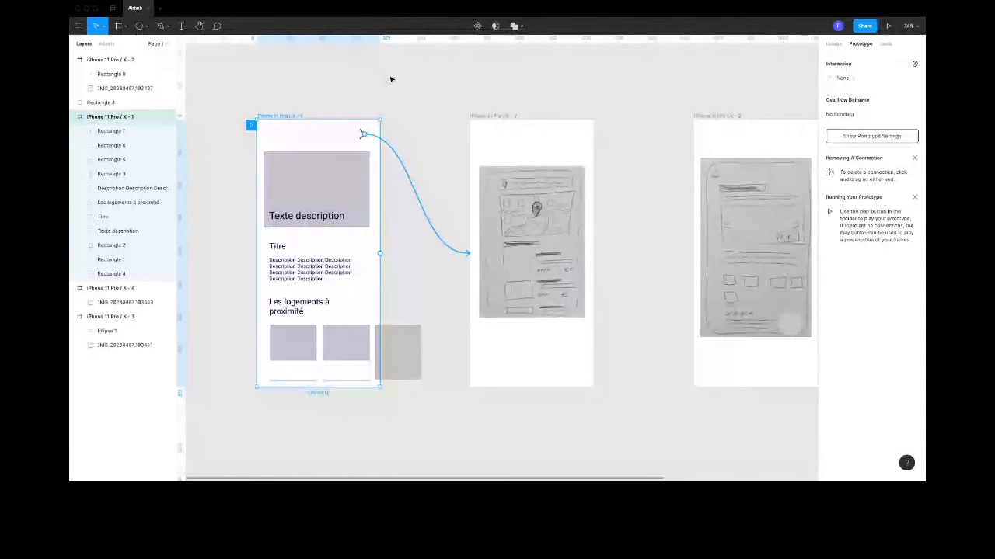
pyautogui.click(544, 236)
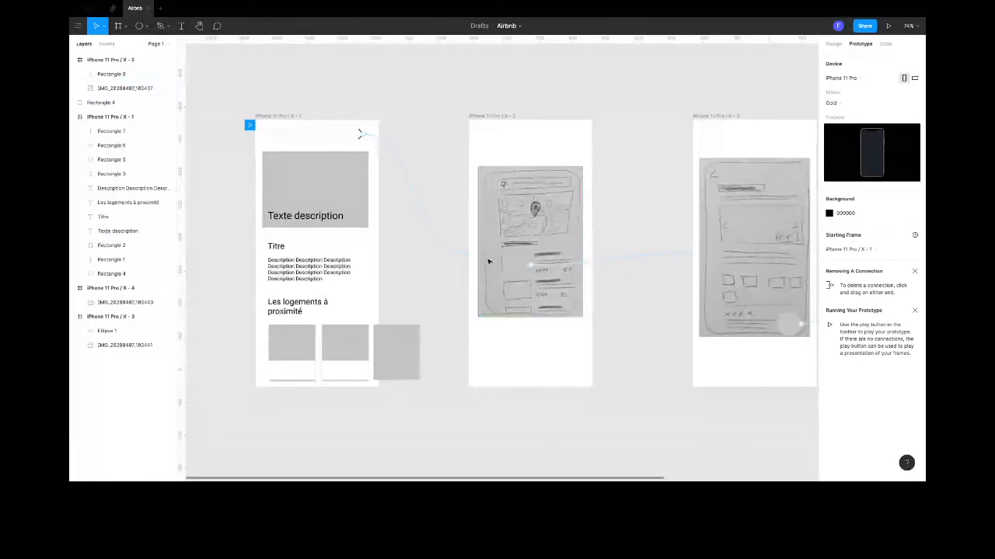
pyautogui.hscroll(5, 488, 262)
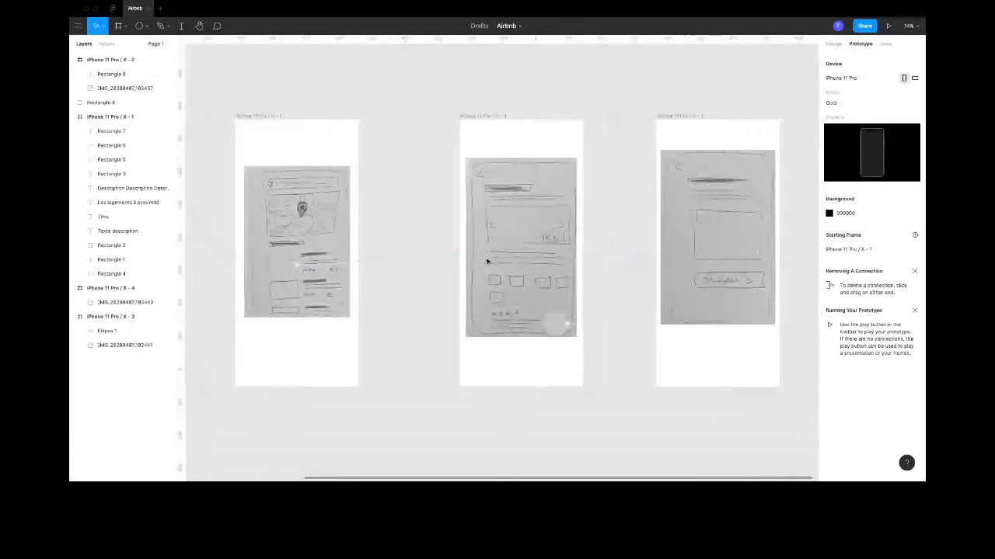
pyautogui.hscroll(-3, 488, 262)
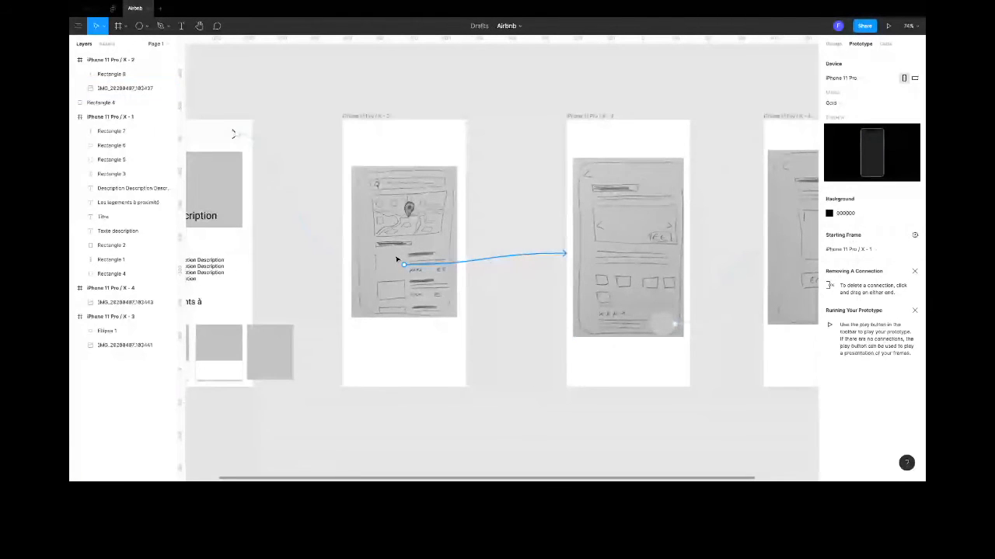
pyautogui.hscroll(-4, 396, 258)
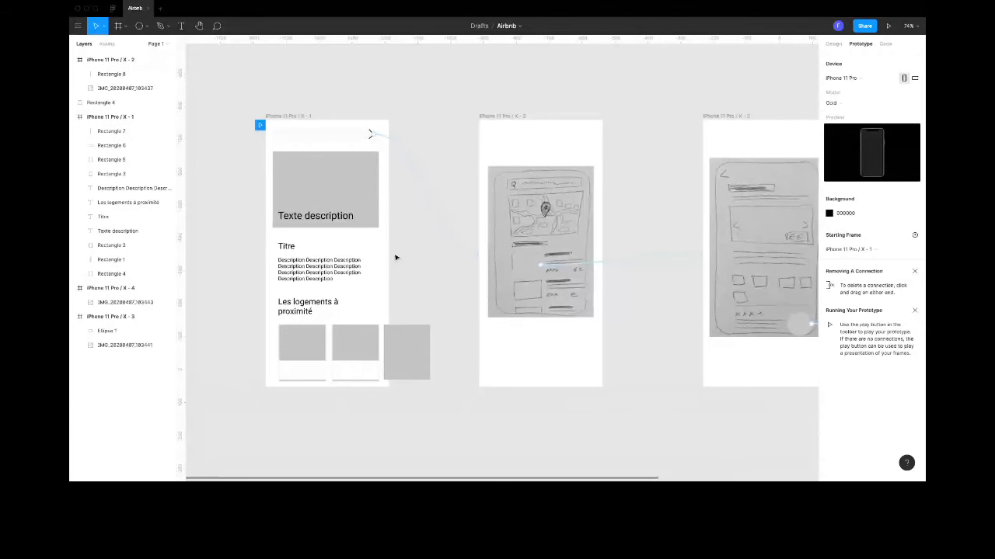
# - Switch to the slide presentation and advance from the Figma demo slide to the closing "Merci !" slide
pyautogui.press('super+Tab')
pyautogui.click(295, 28)
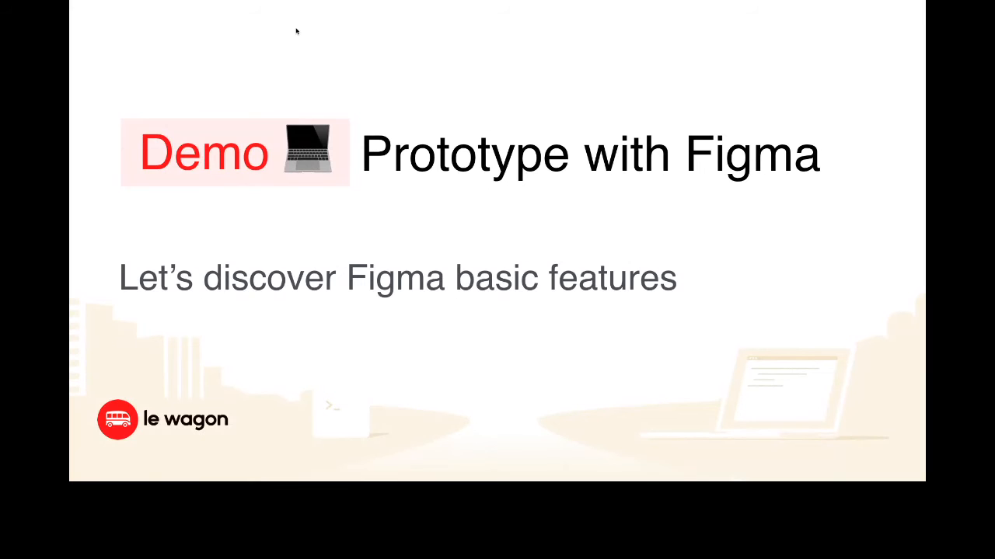
pyautogui.press('Right')
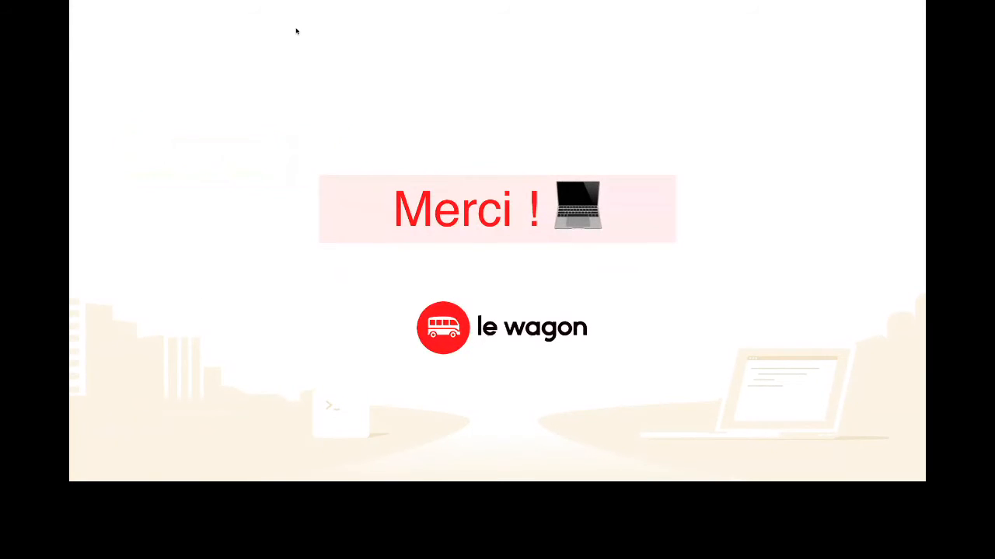